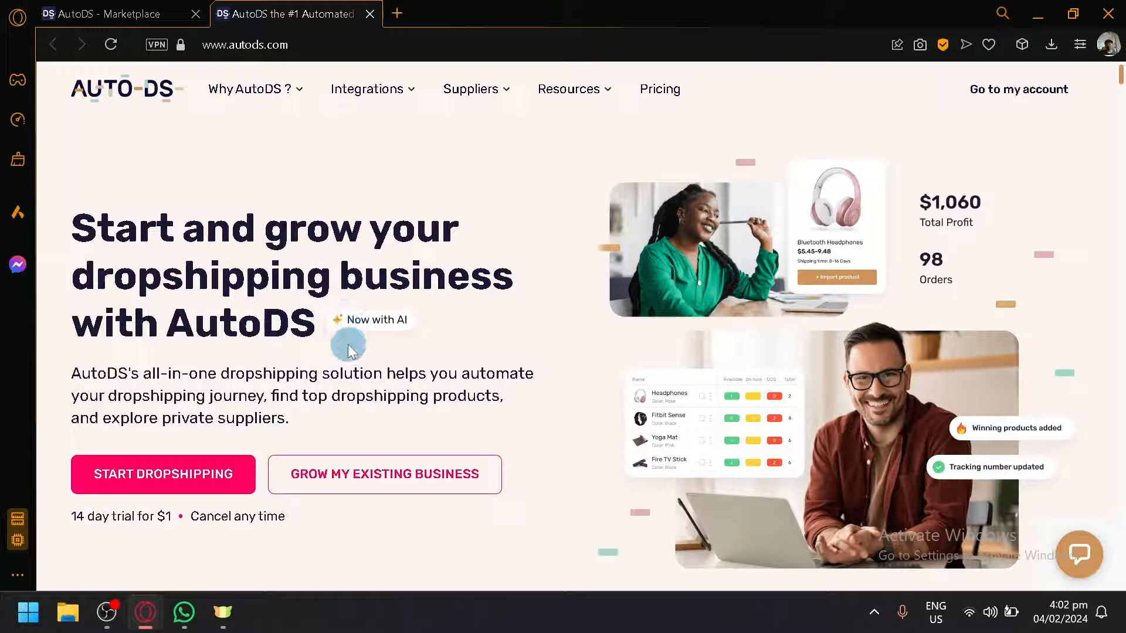
Step: Scroll through the AutoDS homepage to review its features and statistics
scroll(352, 345, "down", 2)
scroll(317, 341, "up", 2)
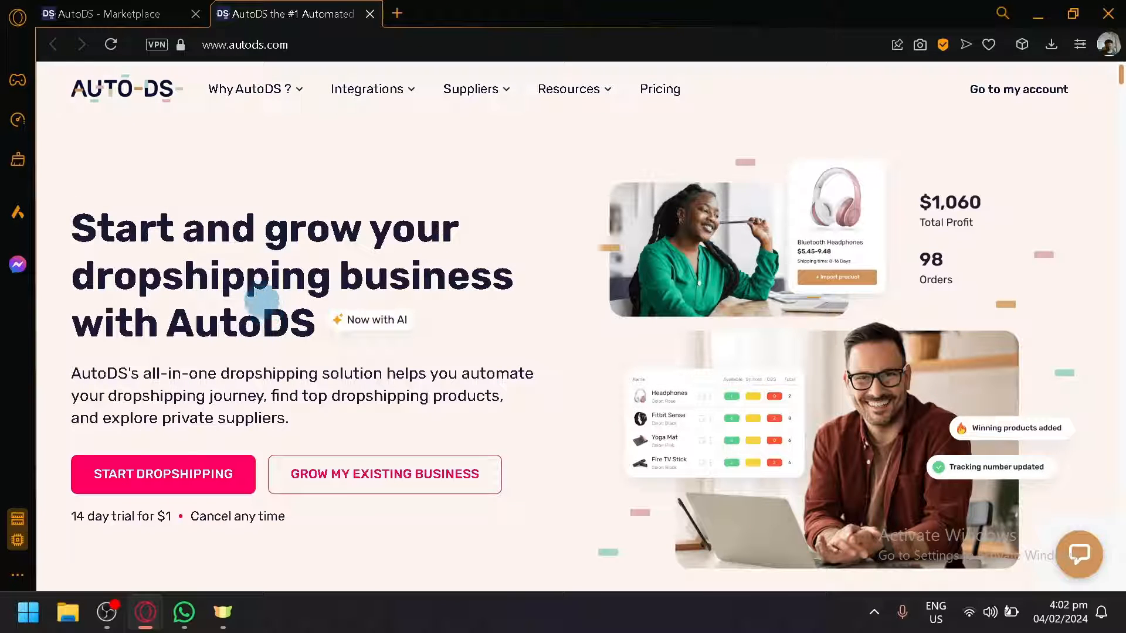
scroll(261, 293, "down", 2)
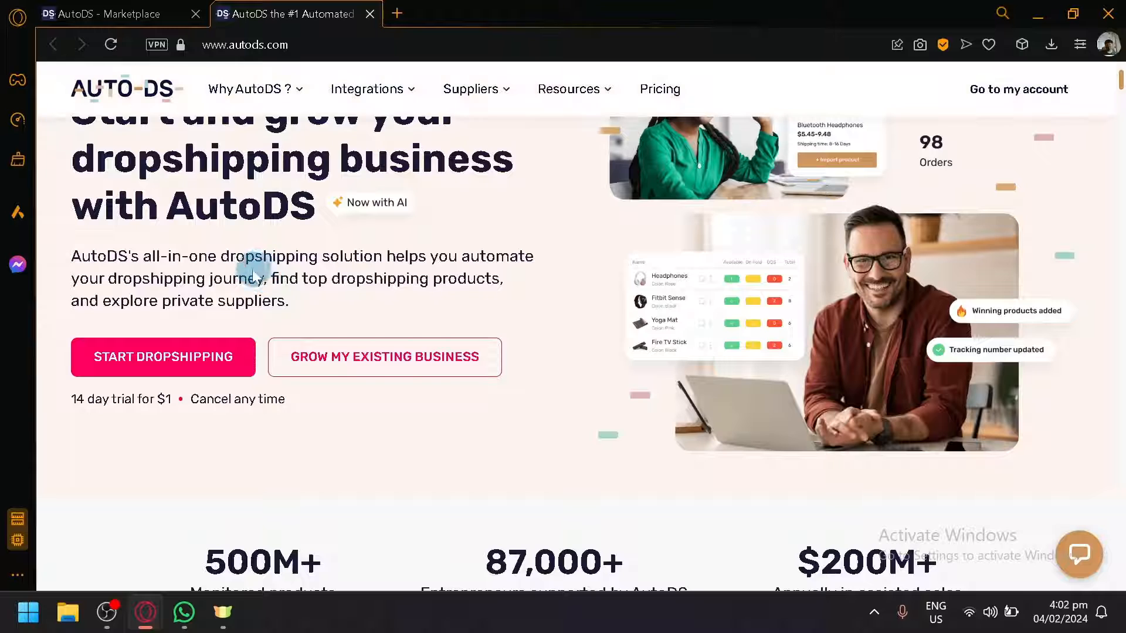
scroll(247, 282, "up", 2)
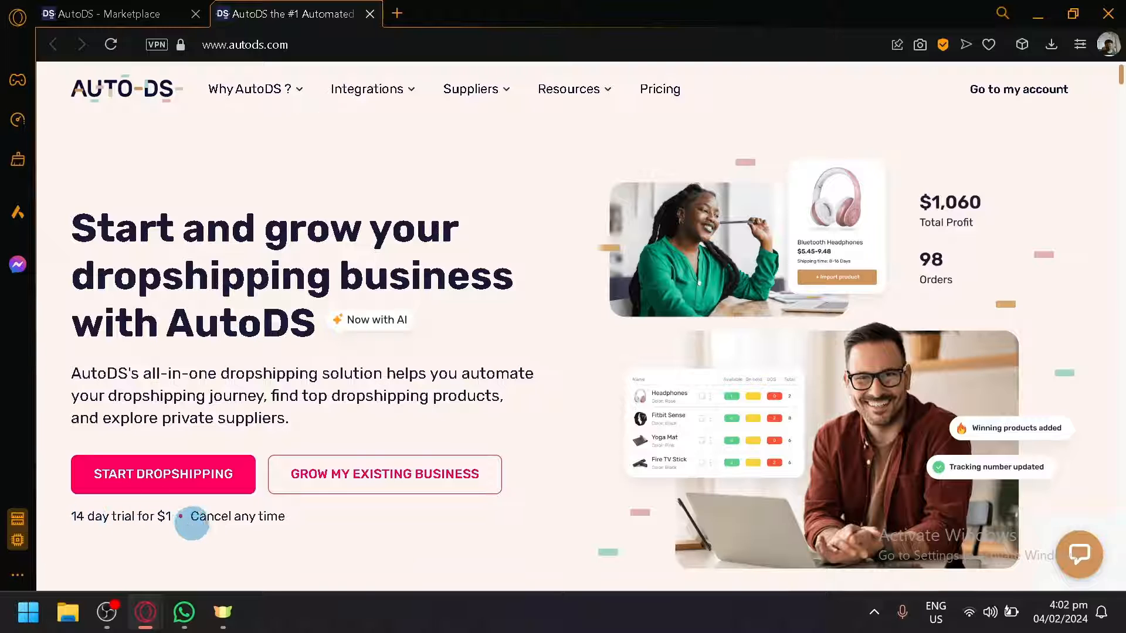
scroll(478, 347, "down", 4)
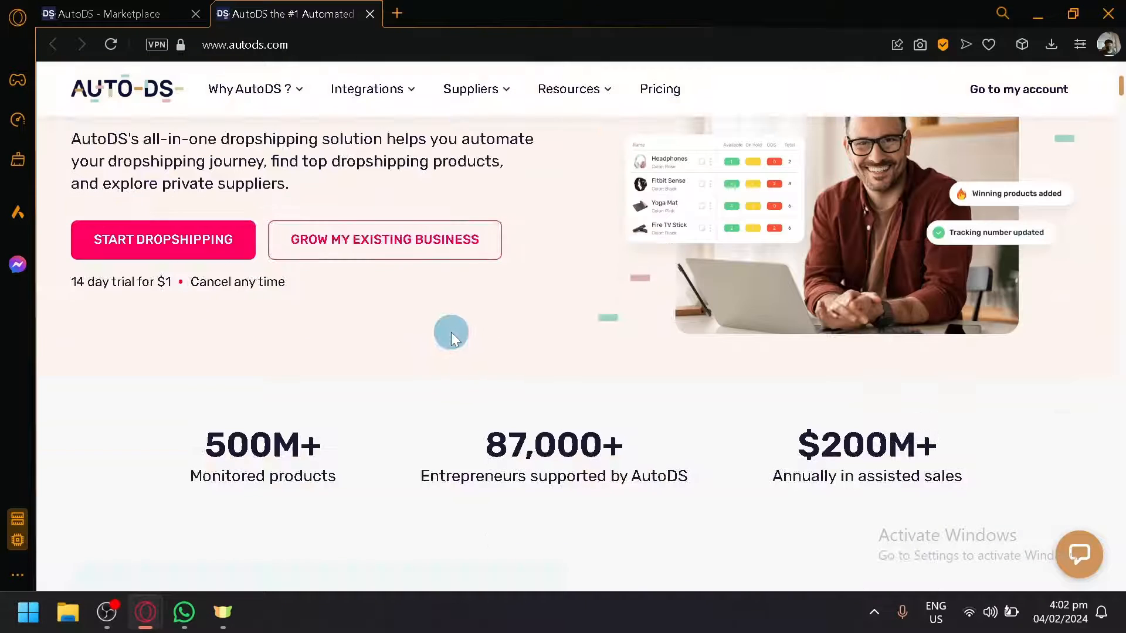
scroll(442, 329, "down", 15)
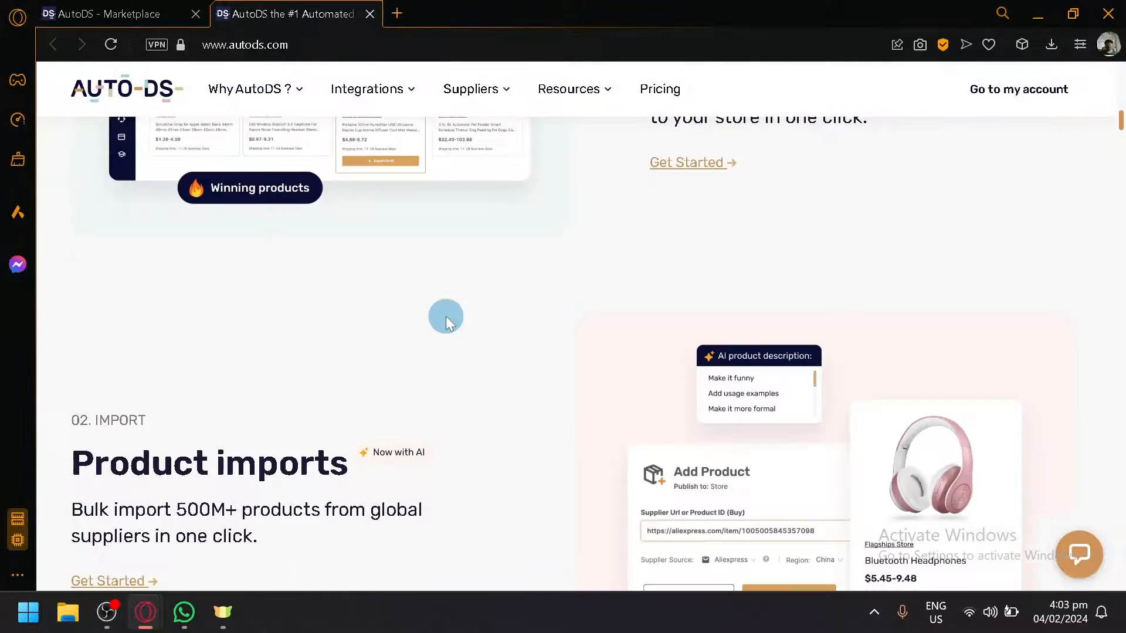
scroll(462, 294, "up", 15)
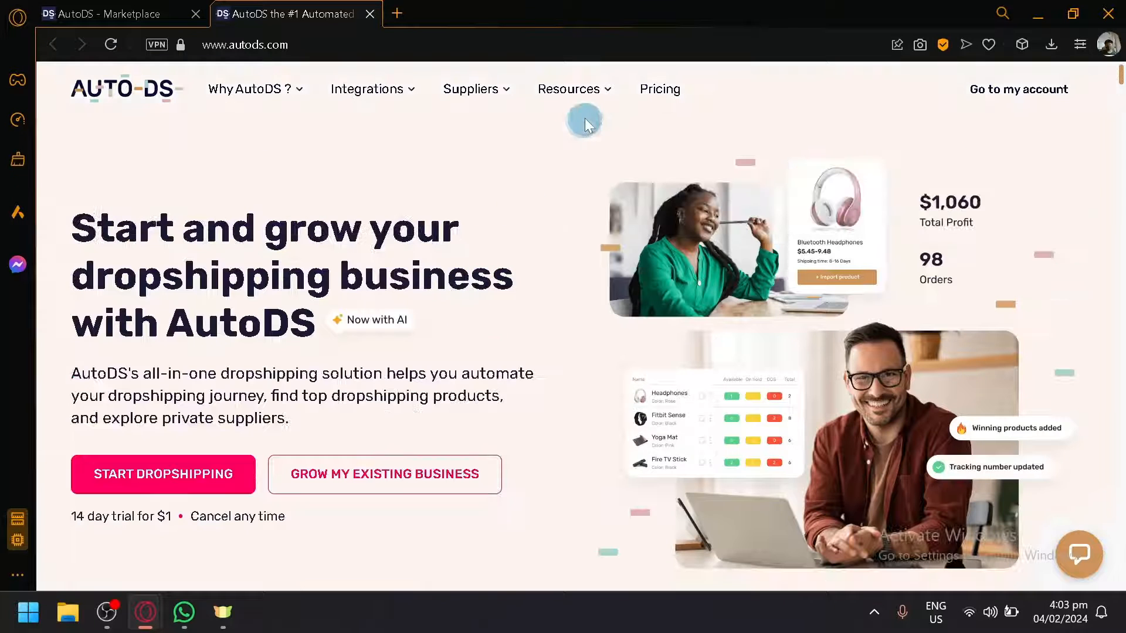
Step: Open the AutoDS Pricing page in a new tab and switch to it
right_click(648, 91)
left_click(659, 99)
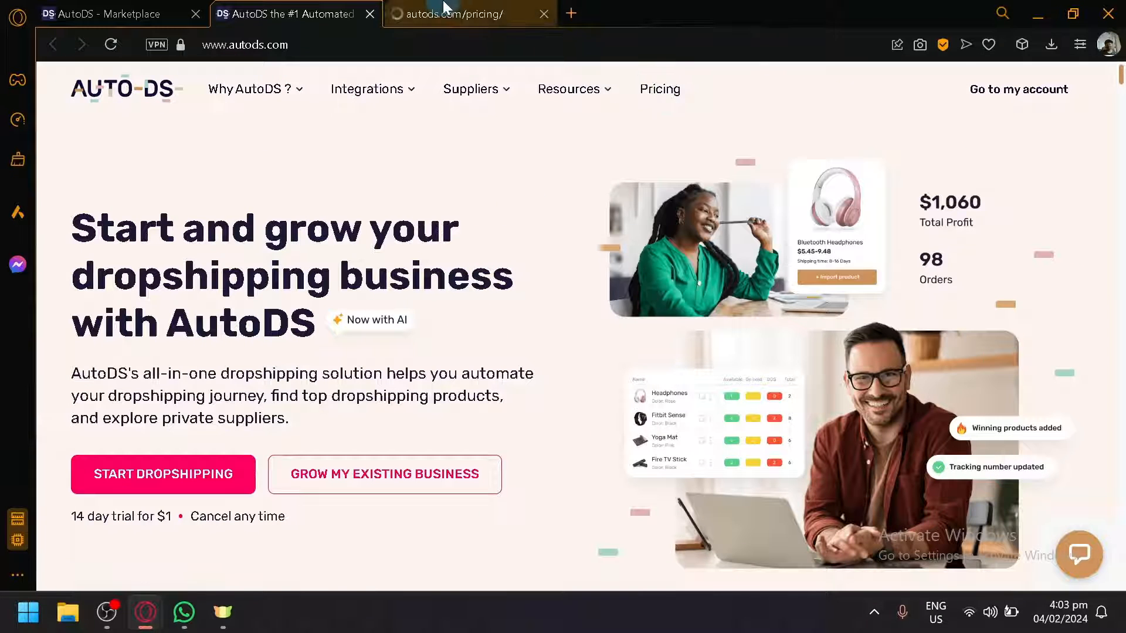
left_click(453, 7)
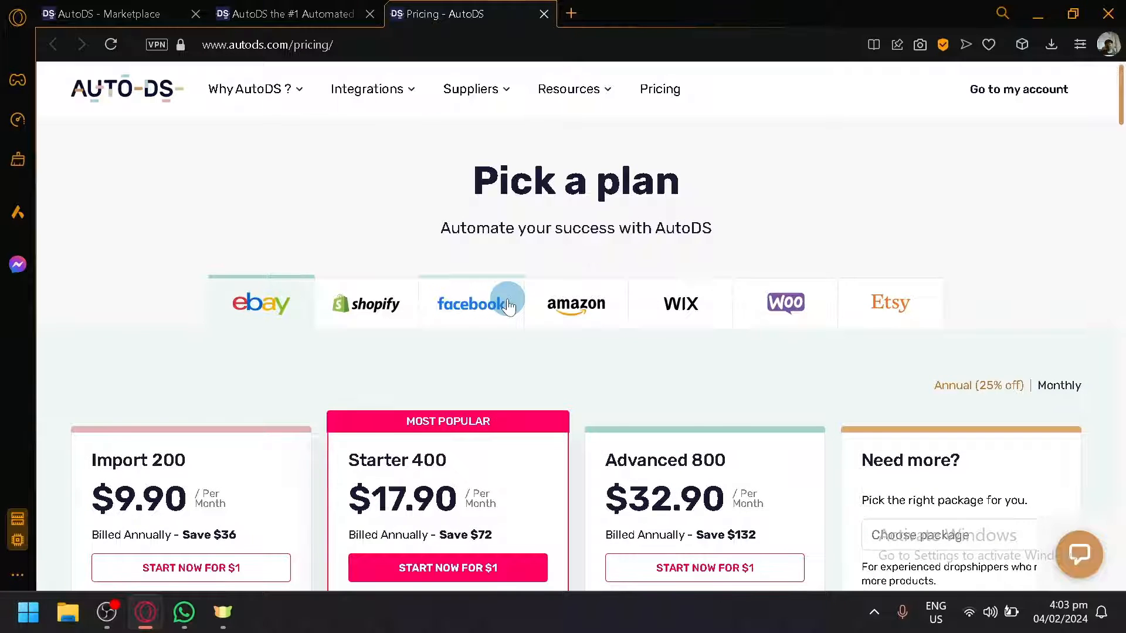
Step: Compare the pricing plans for the Shopify, Facebook, Wix and Etsy platform options
scroll(508, 306, "down", 2)
scroll(267, 211, "down", 2)
scroll(390, 191, "up", 4)
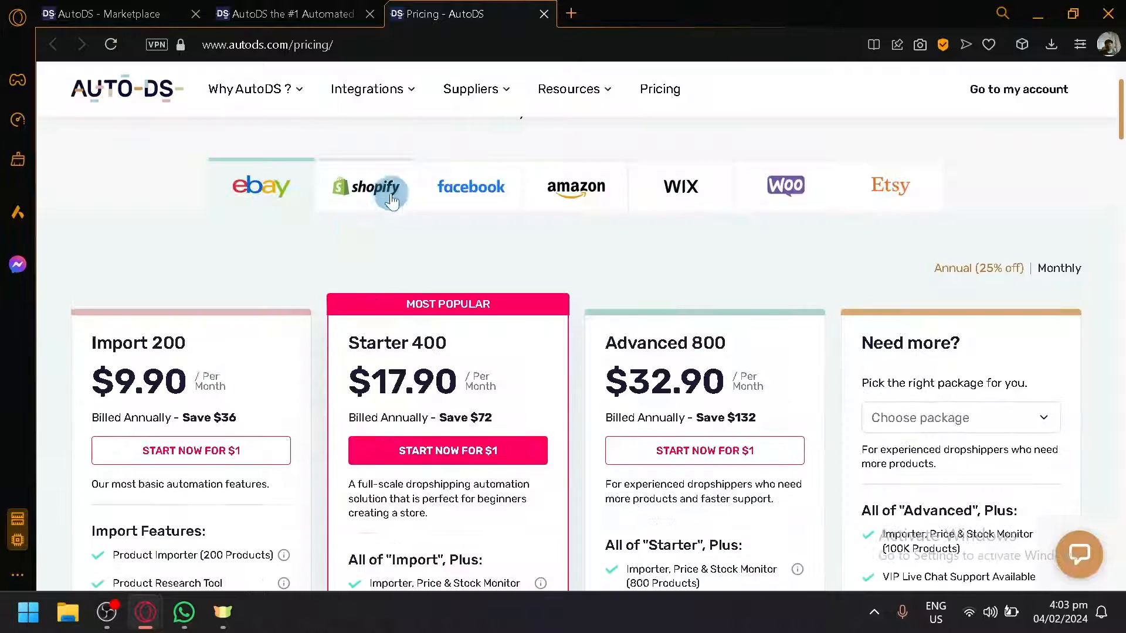
left_click(384, 311)
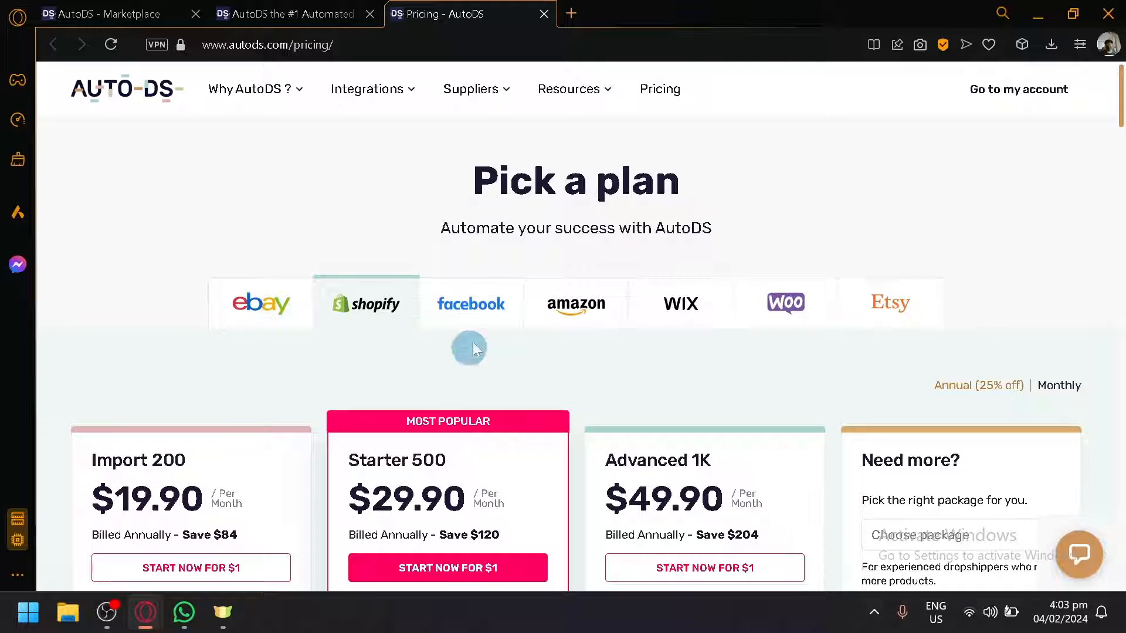
left_click(469, 305)
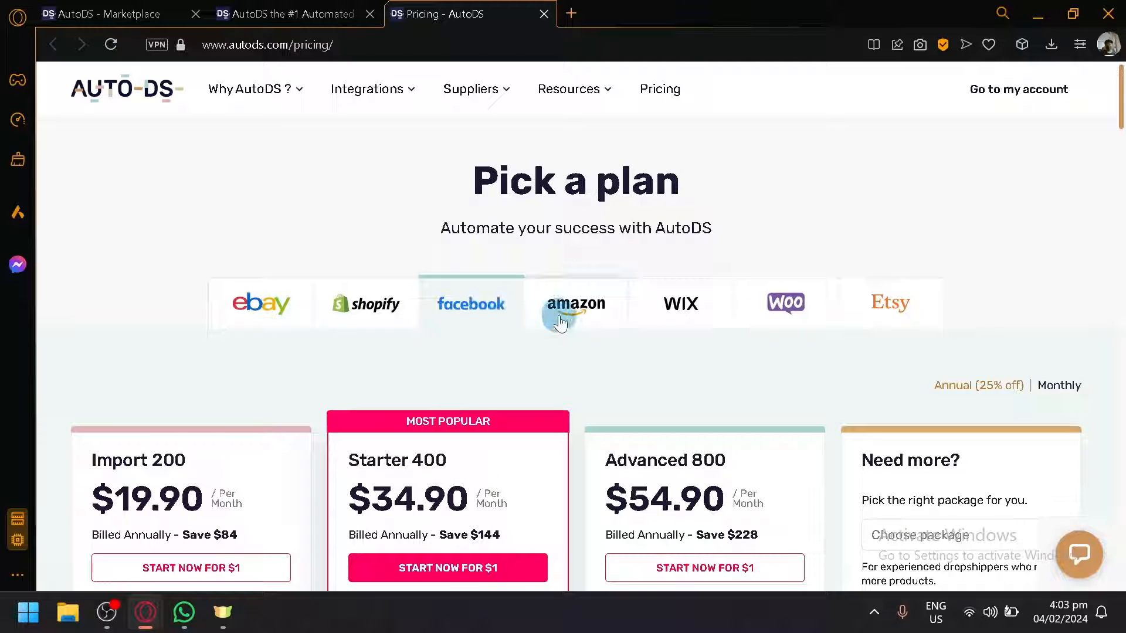
left_click(688, 303)
left_click(891, 305)
scroll(850, 334, "down", 2)
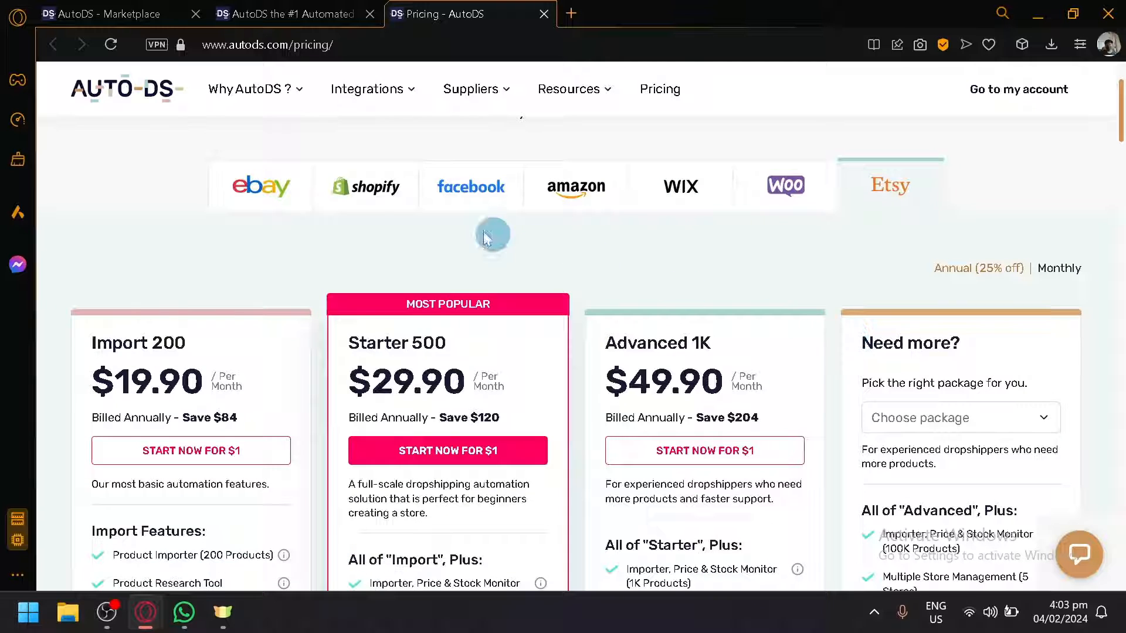
scroll(352, 245, "down", 2)
scroll(357, 258, "up", 2)
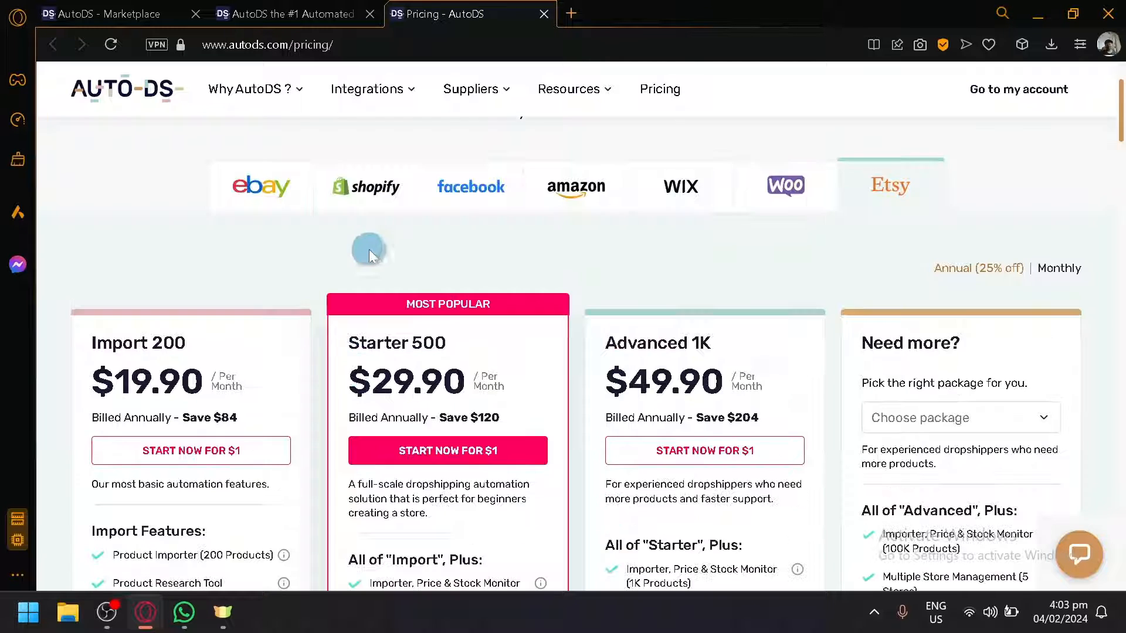
scroll(464, 367, "down", 2)
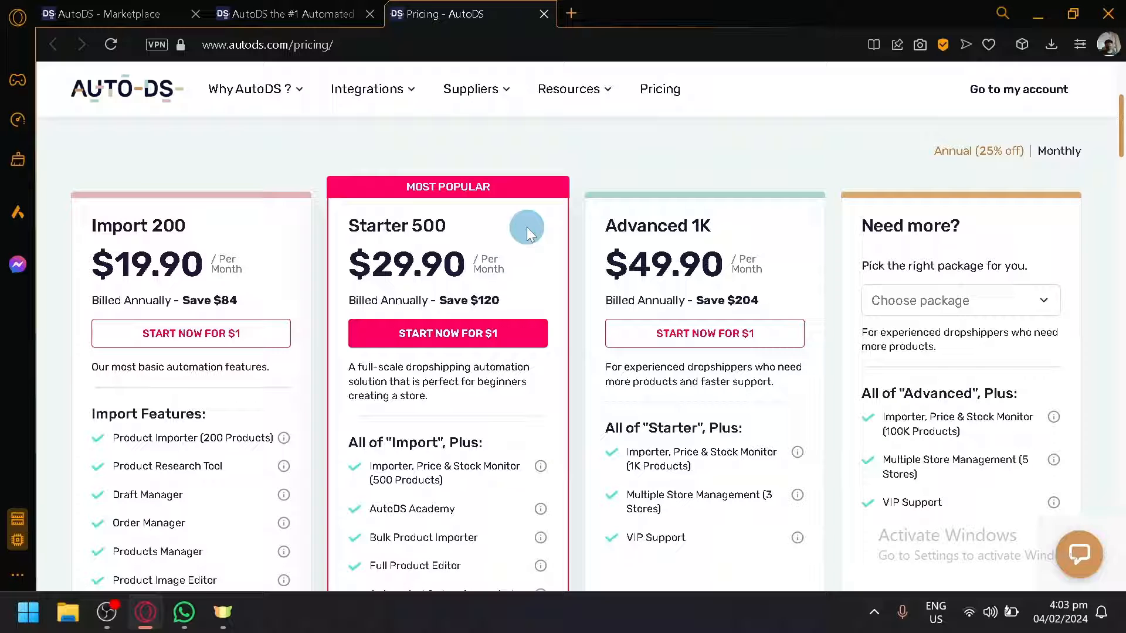
Step: Return to the AutoDS Marketplace tab and read the helper extension dialog
left_click(162, 26)
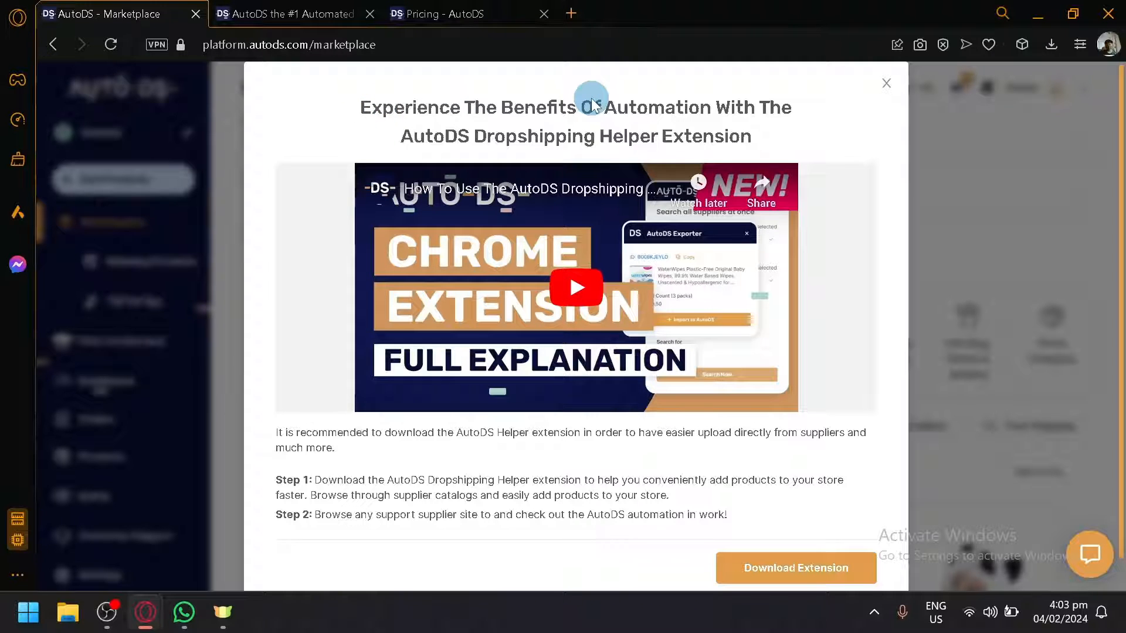
scroll(592, 106, "down", 1)
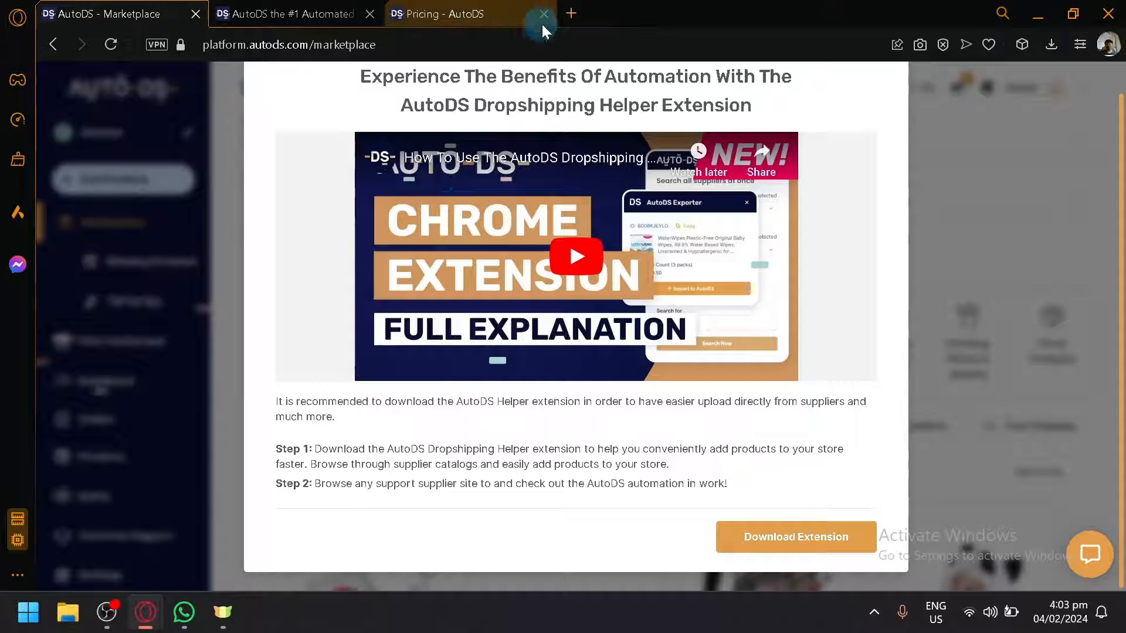
Step: Open a new tab and search the web for aliexpress
left_click(567, 12)
type("aliexpress")
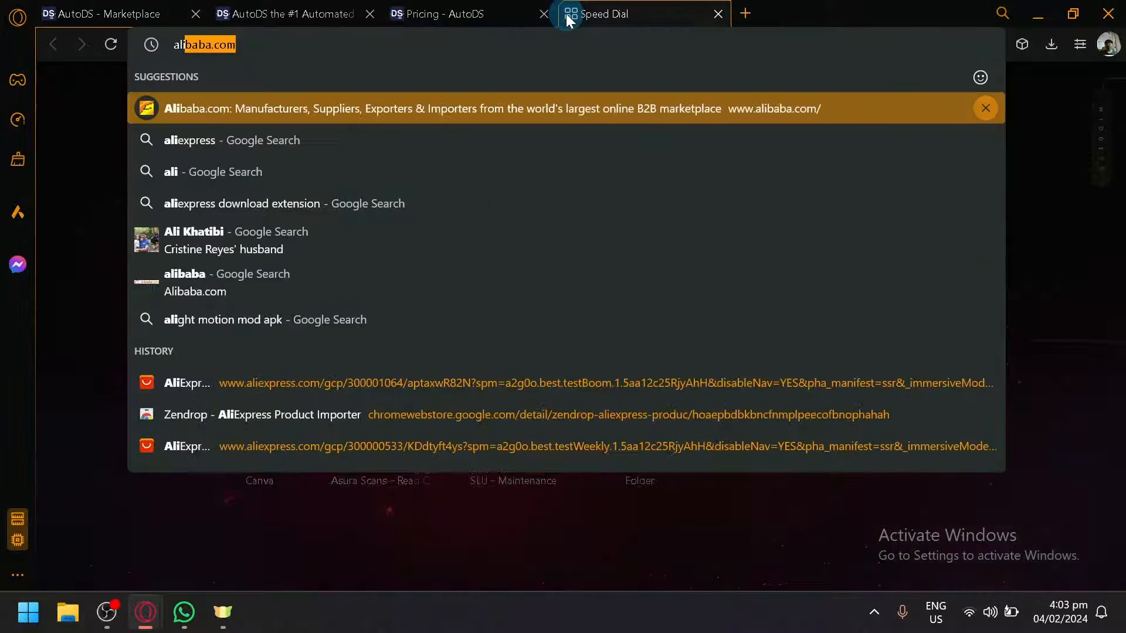
key("Return")
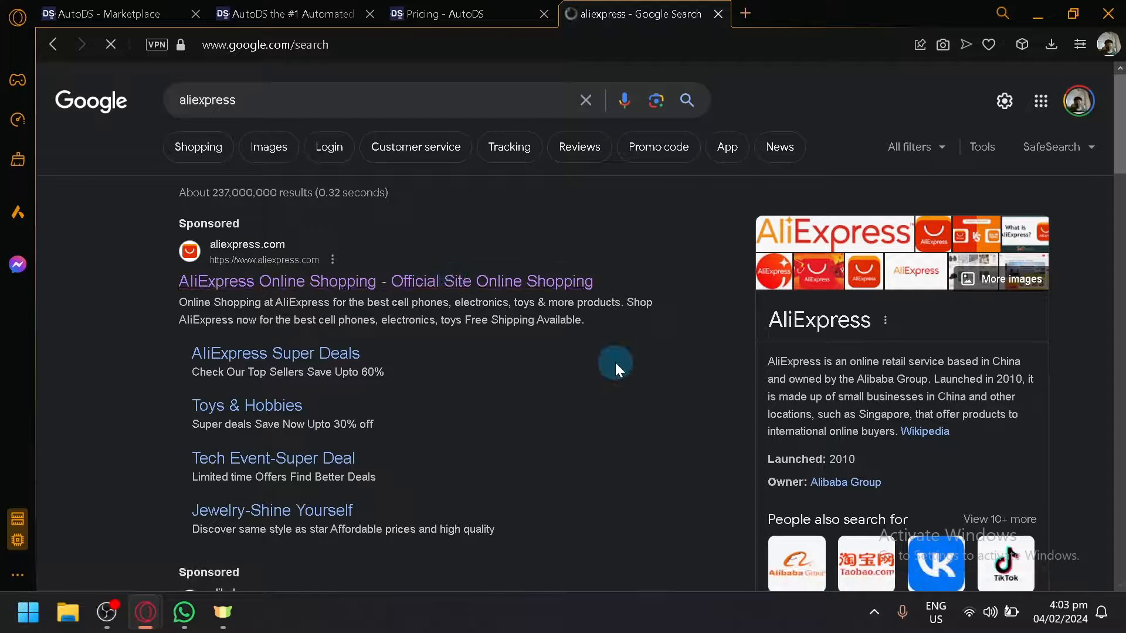
Step: Back on the Marketplace tab, follow Download Extension for the AutoDS Dropshipping Helper
left_click(111, 13)
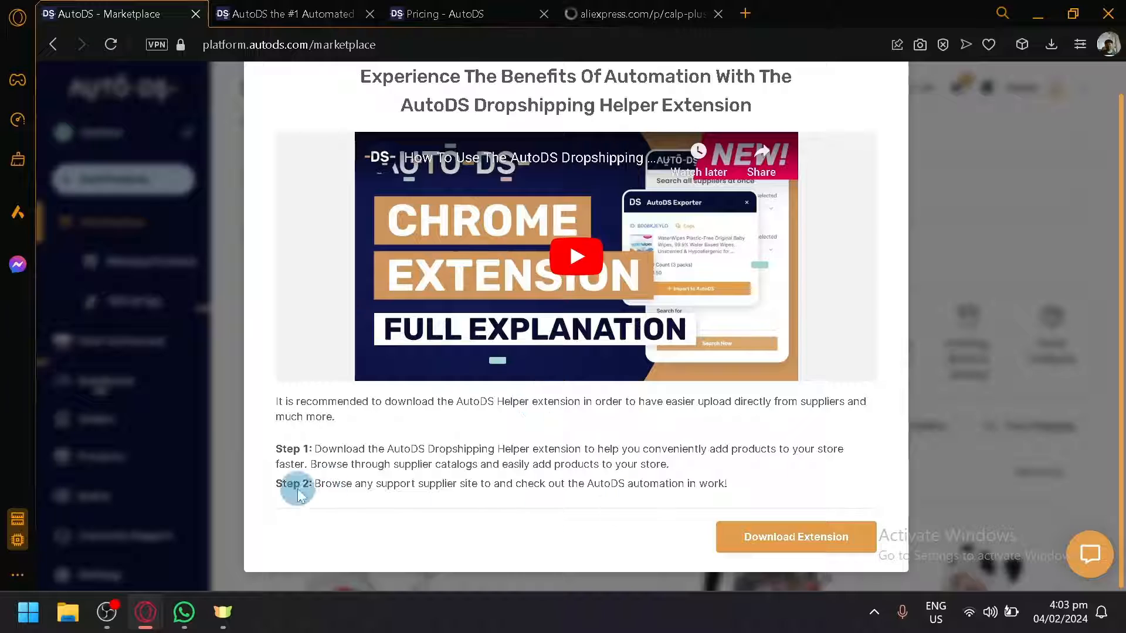
left_click_drag(284, 403, 349, 425)
left_click(614, 455)
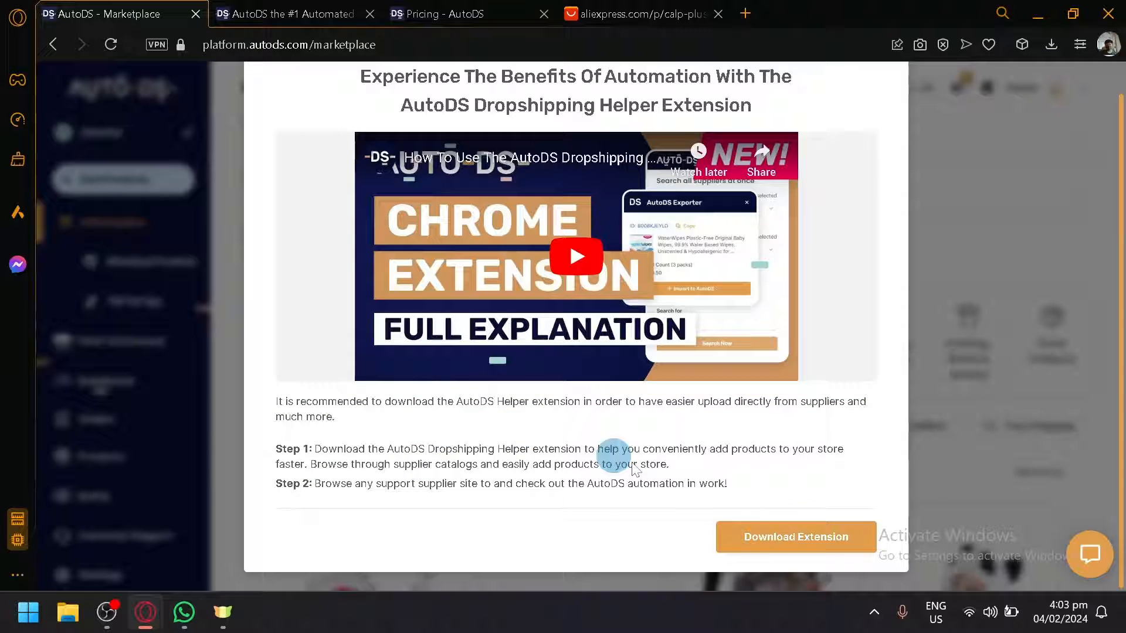
left_click(750, 538)
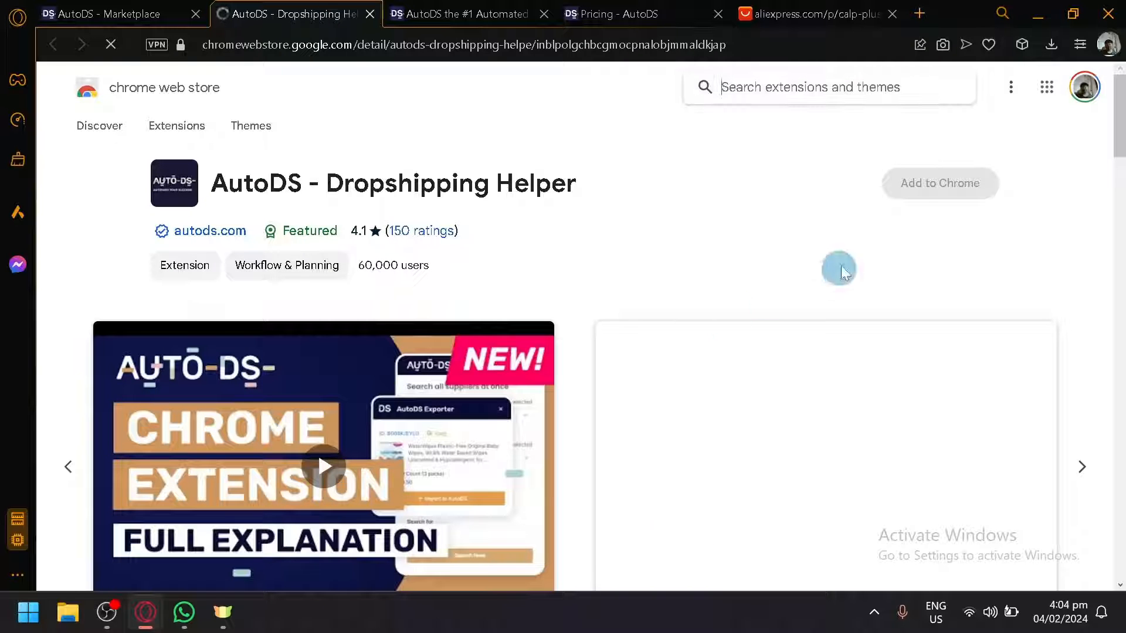
Step: Add the AutoDS - Dropshipping Helper extension to the browser from its web store page
left_click(923, 201)
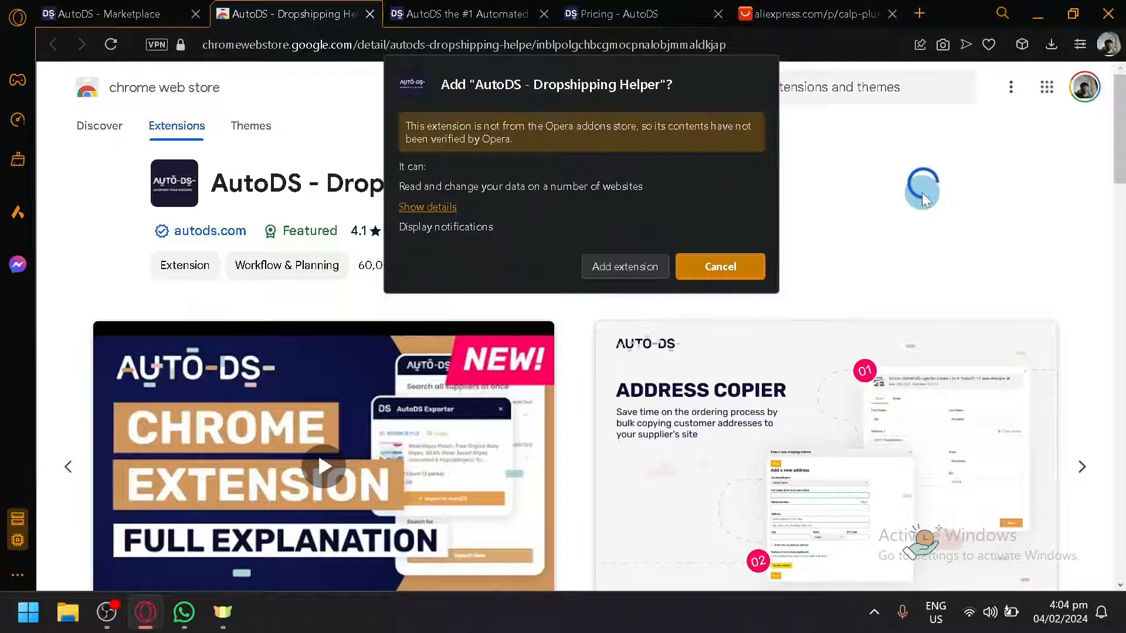
left_click(607, 275)
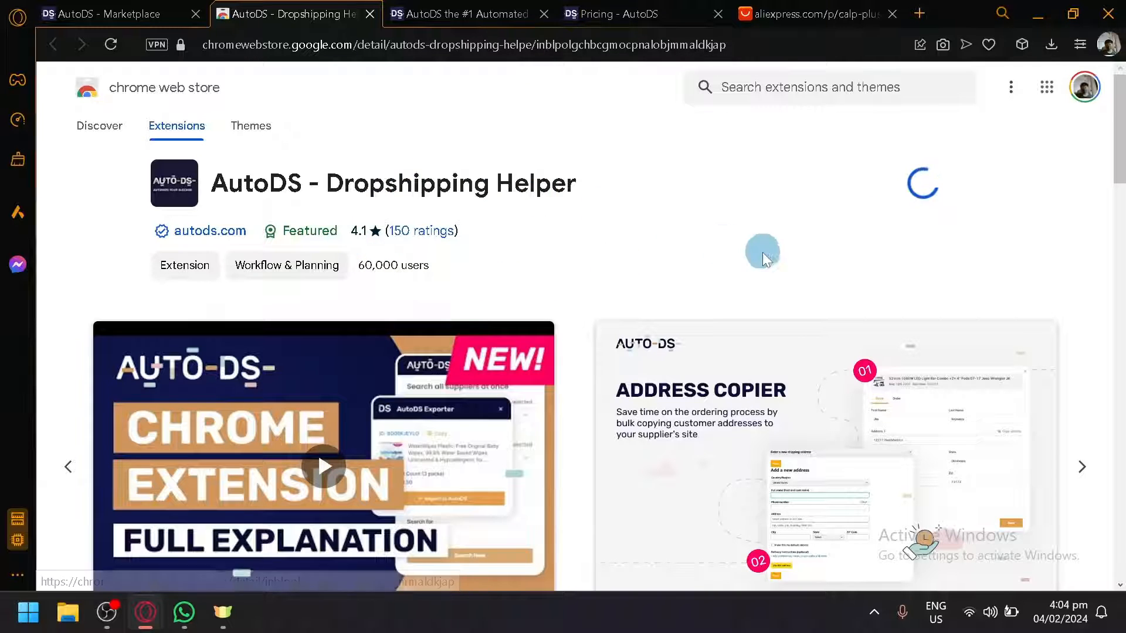
scroll(780, 264, "down", 2)
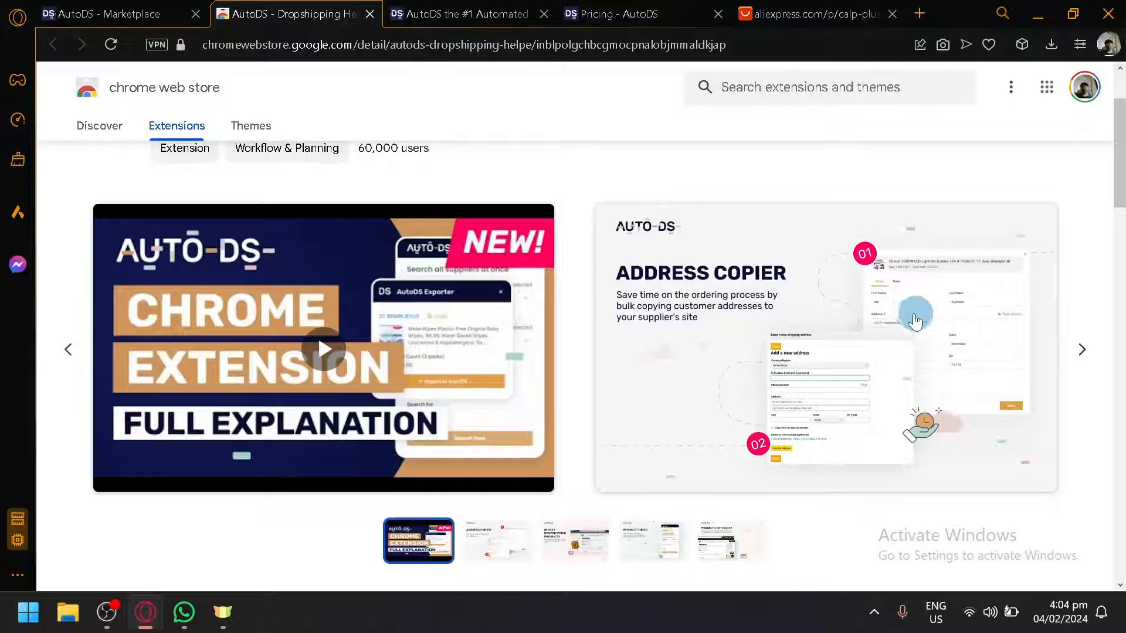
scroll(912, 317, "up", 1)
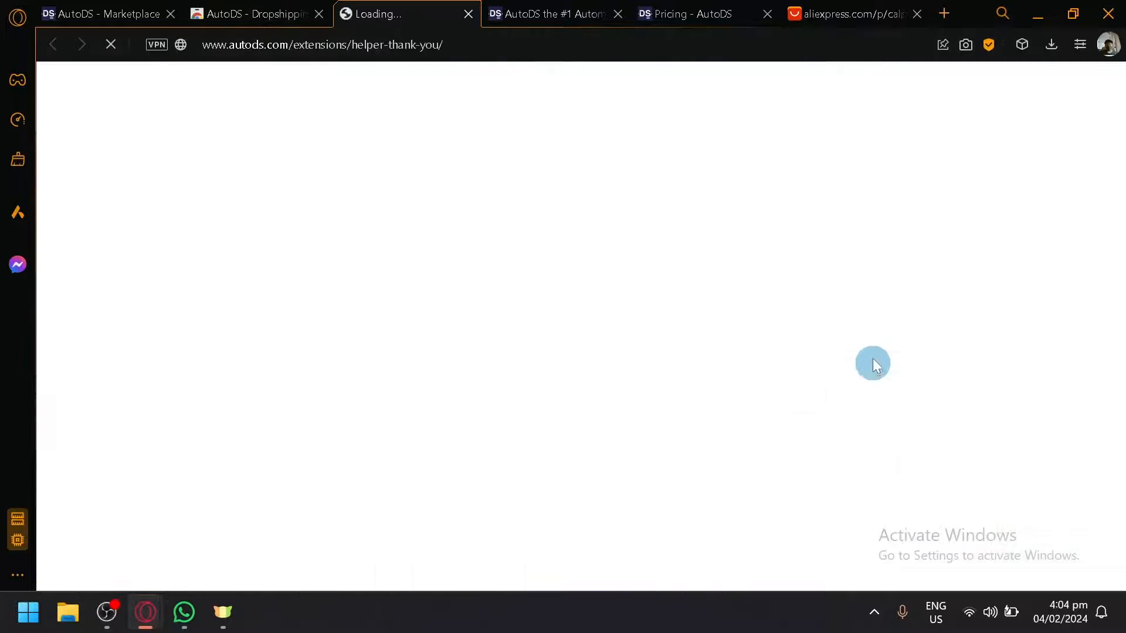
Step: Open the RUSH TANK MAX SOLO product page from the AliExpress tab
left_click(844, 13)
left_click(157, 203)
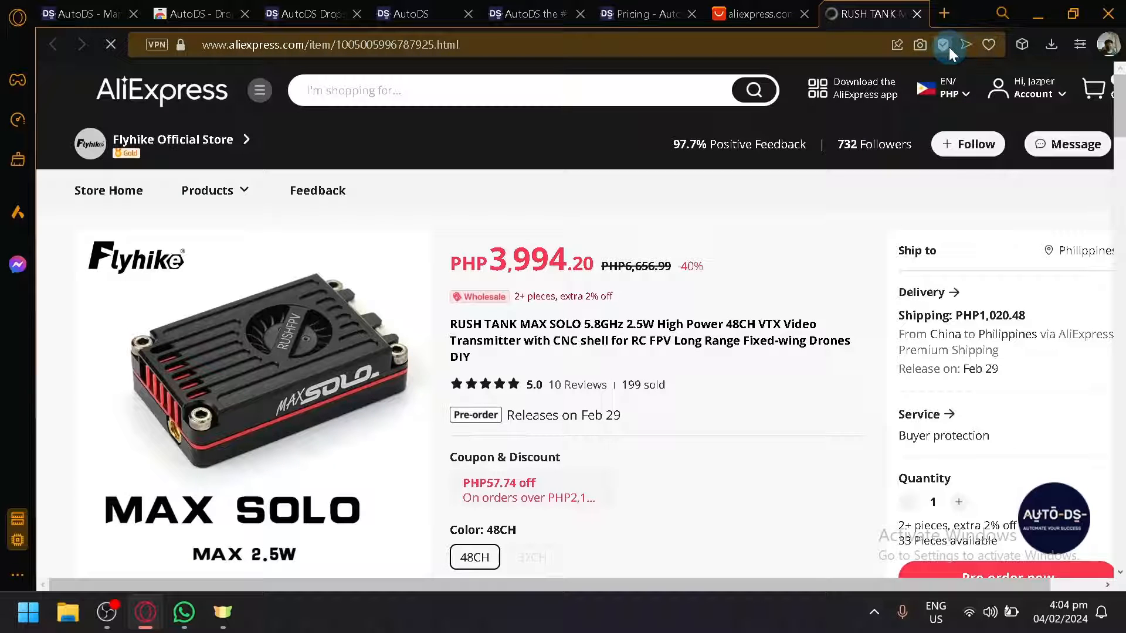
Step: Open the AutoDS extension popup on the product page and select the US region for supplier search
left_click(1024, 44)
left_click(938, 181)
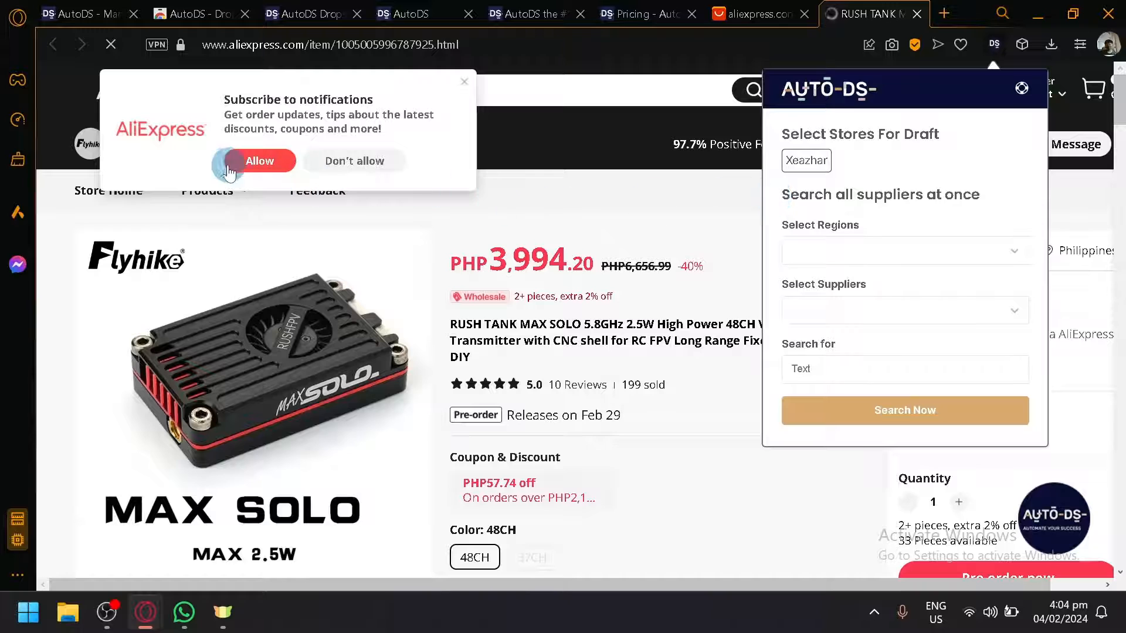
left_click(917, 249)
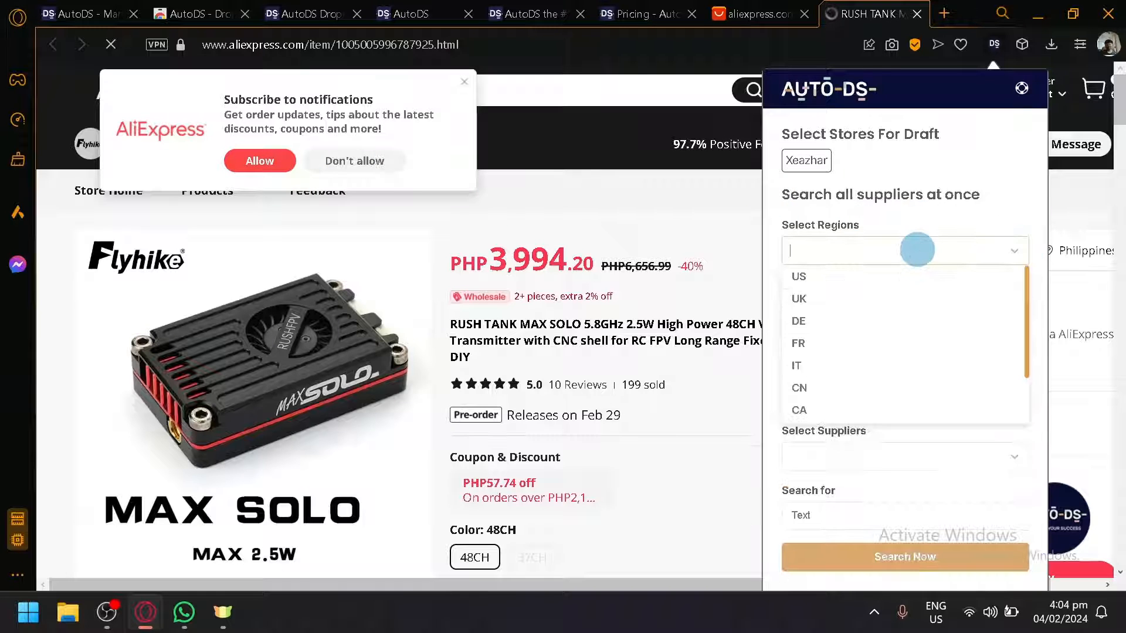
left_click(913, 277)
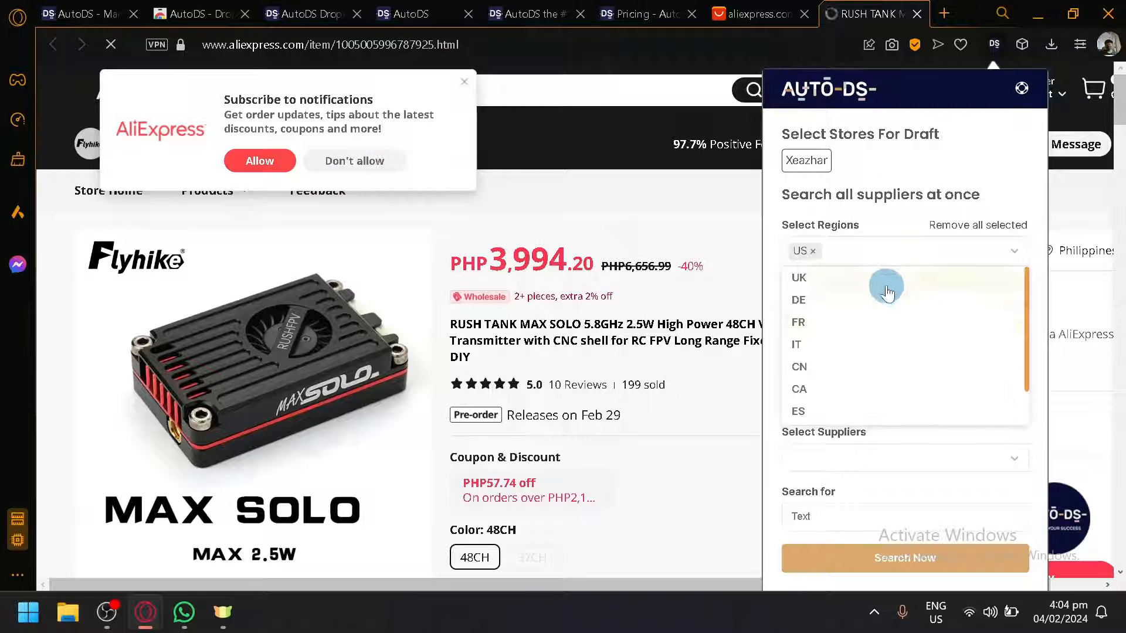
left_click(916, 176)
left_click(910, 307)
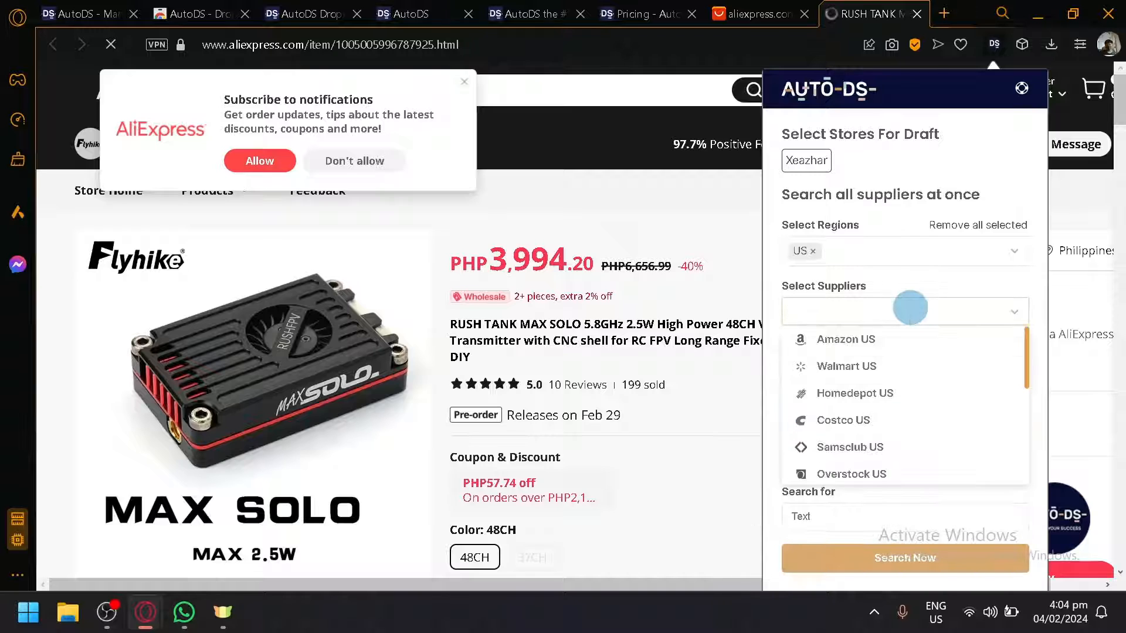
scroll(869, 364, "down", 5)
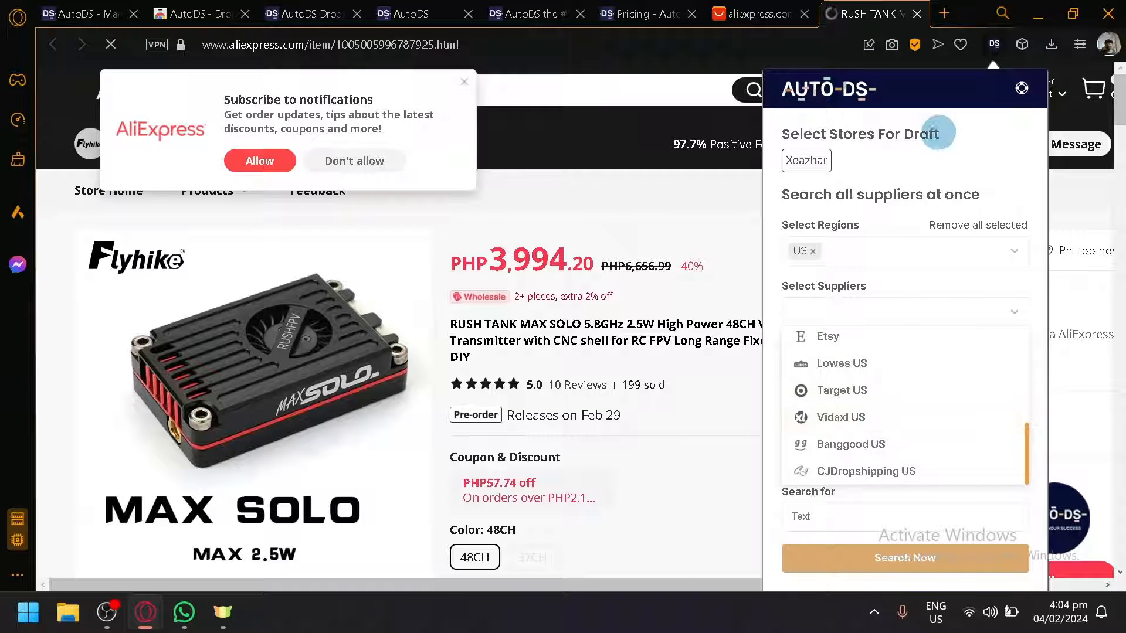
scroll(892, 464, "up", 5)
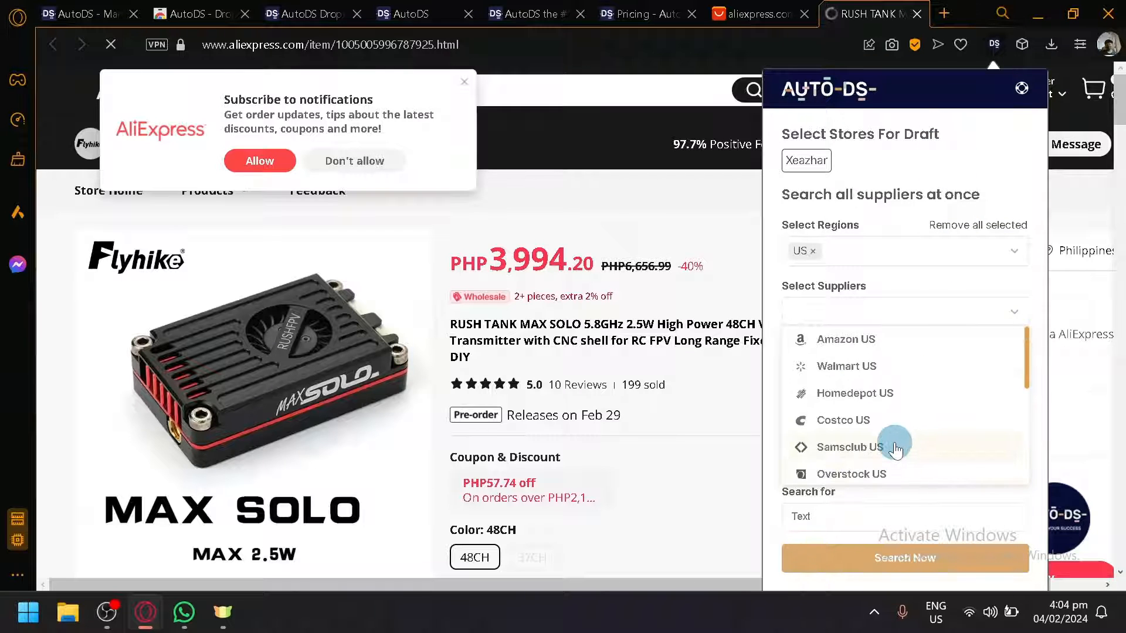
scroll(895, 449, "down", 5)
left_click(980, 150)
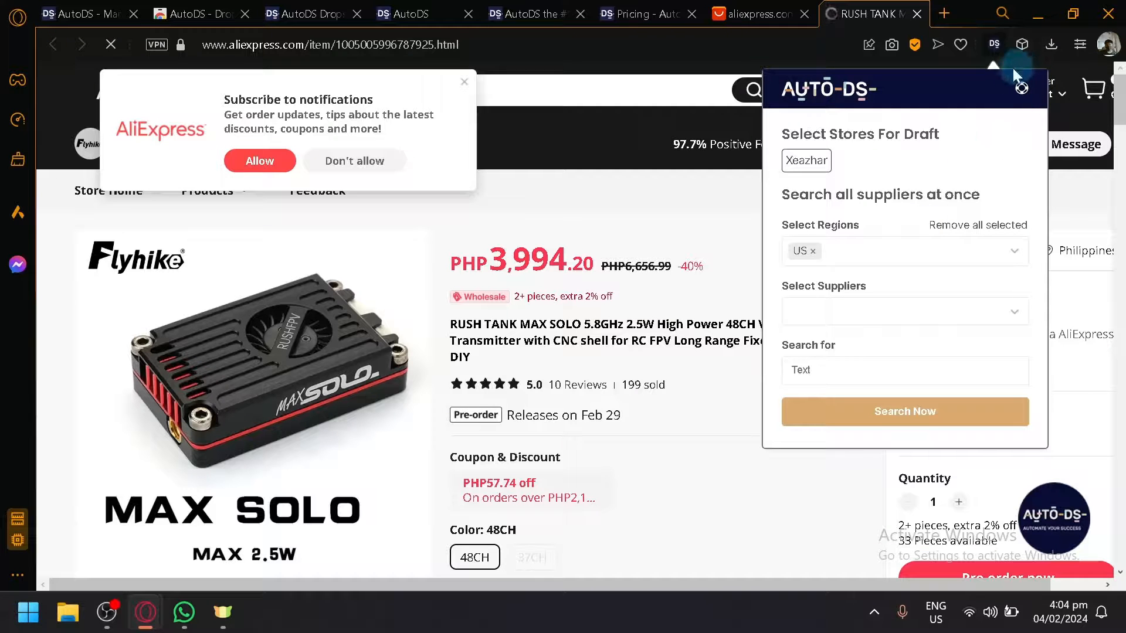
Step: Close the AliExpress and Pricing tabs
left_click(918, 13)
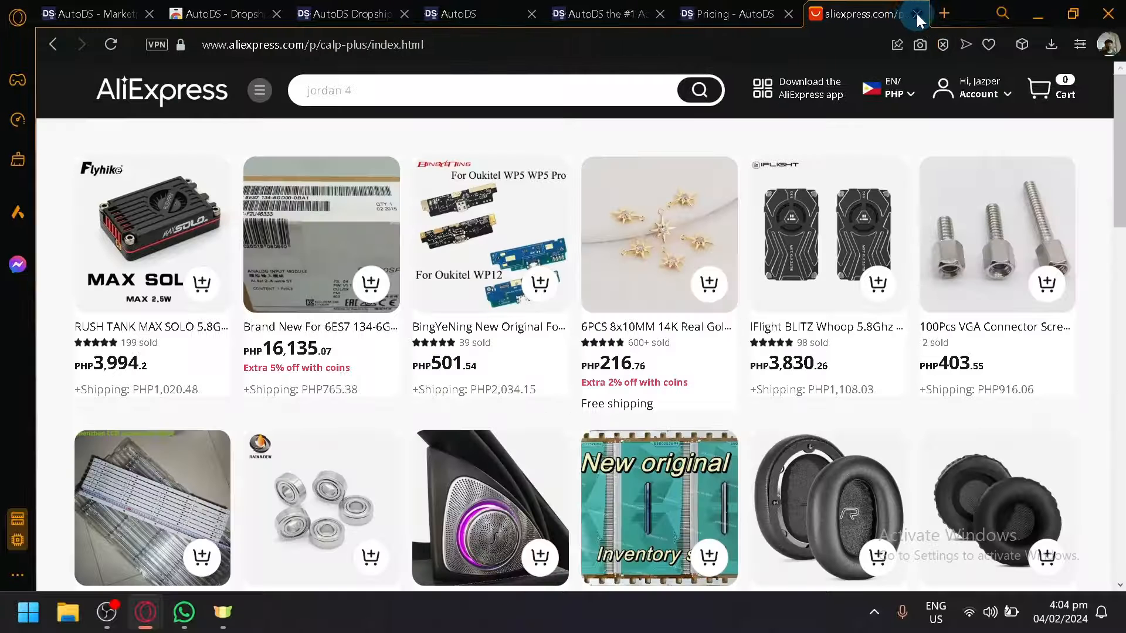
left_click(917, 13)
left_click(906, 13)
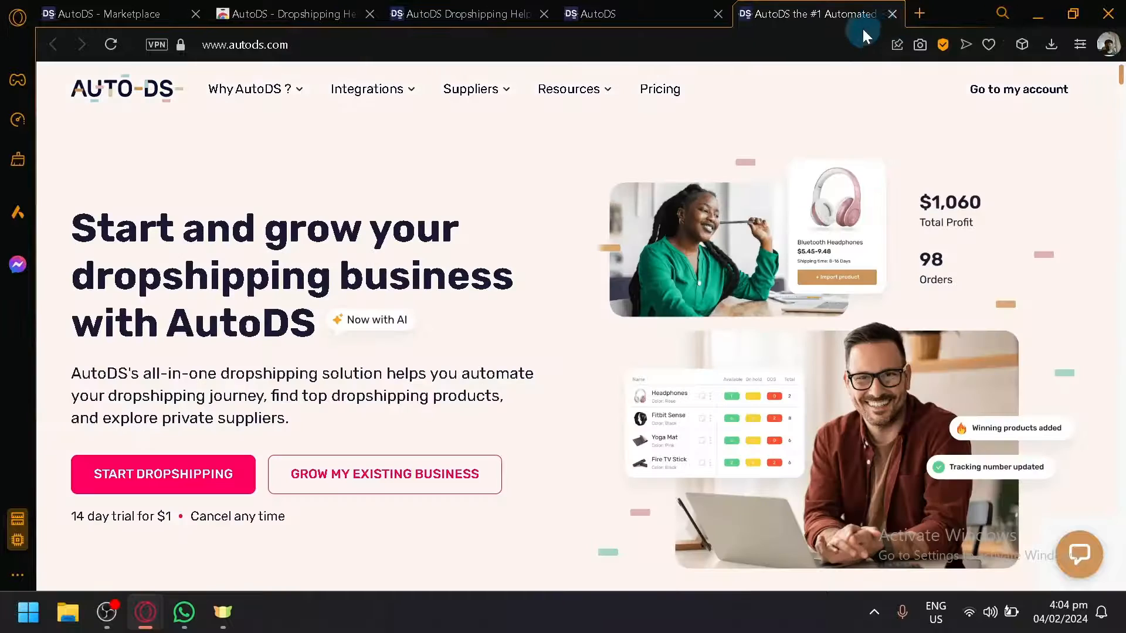
Step: Close the AutoDS homepage tab and the extension's web store tab, keeping the AutoDS Marketplace open
left_click(892, 14)
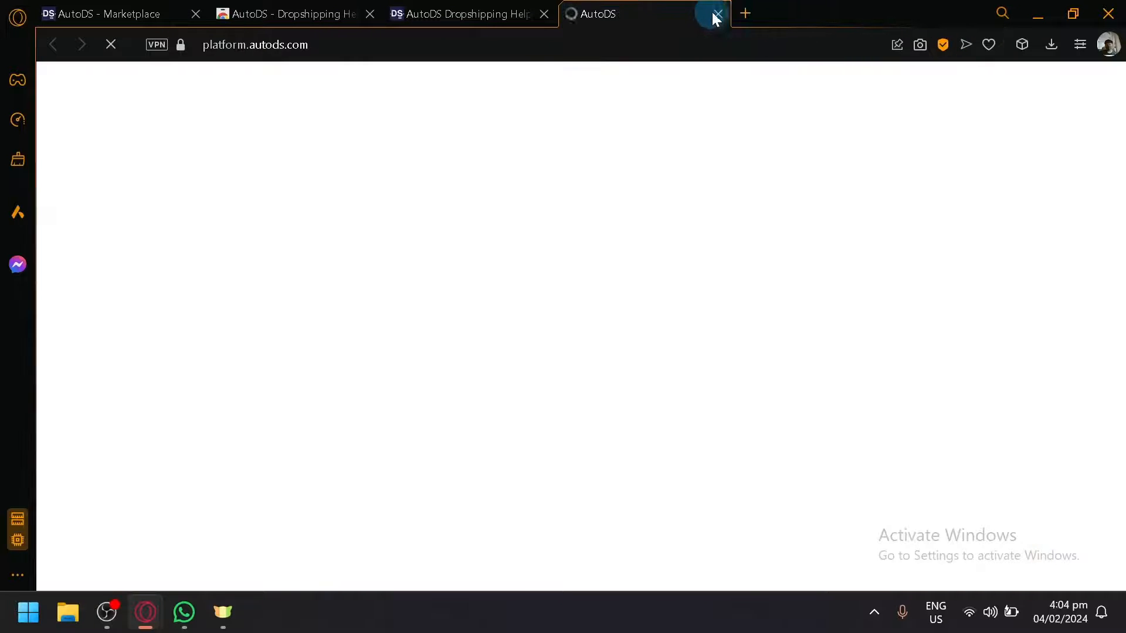
left_click(111, 8)
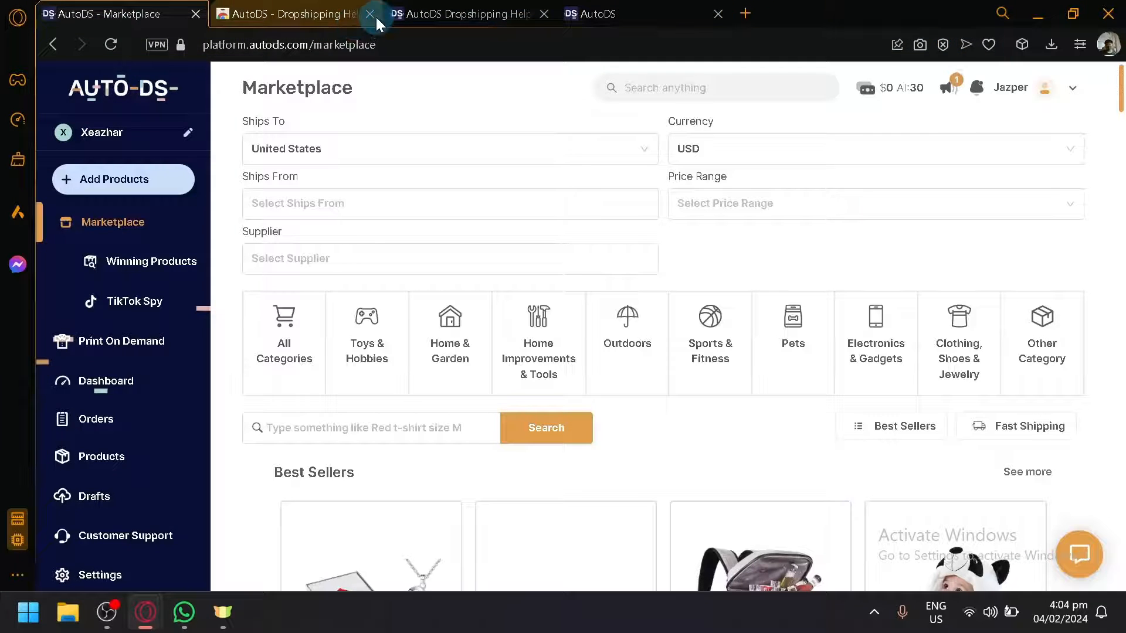
left_click(369, 14)
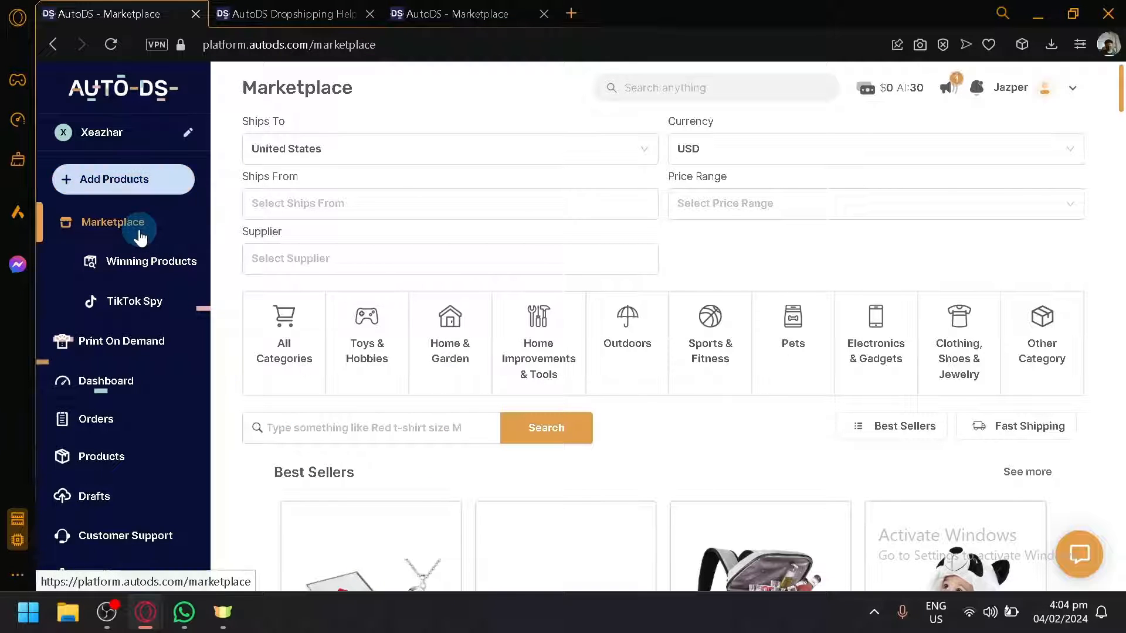
Step: Browse the Best Sellers products on the Marketplace page
scroll(397, 309, "down", 6)
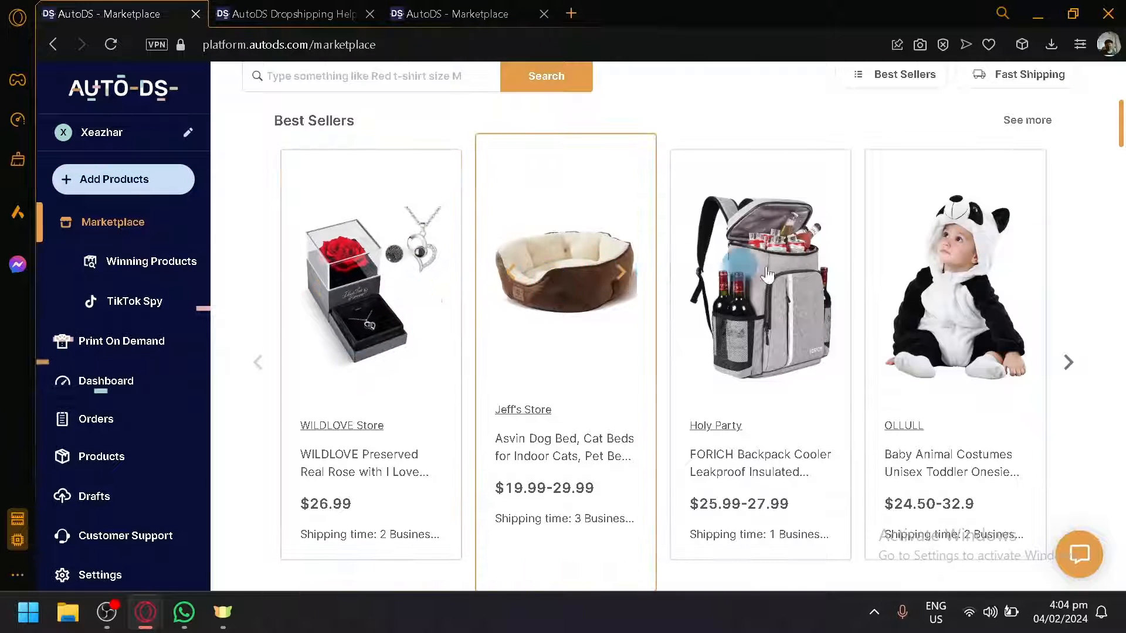
scroll(880, 293, "up", 4)
scroll(352, 355, "down", 2)
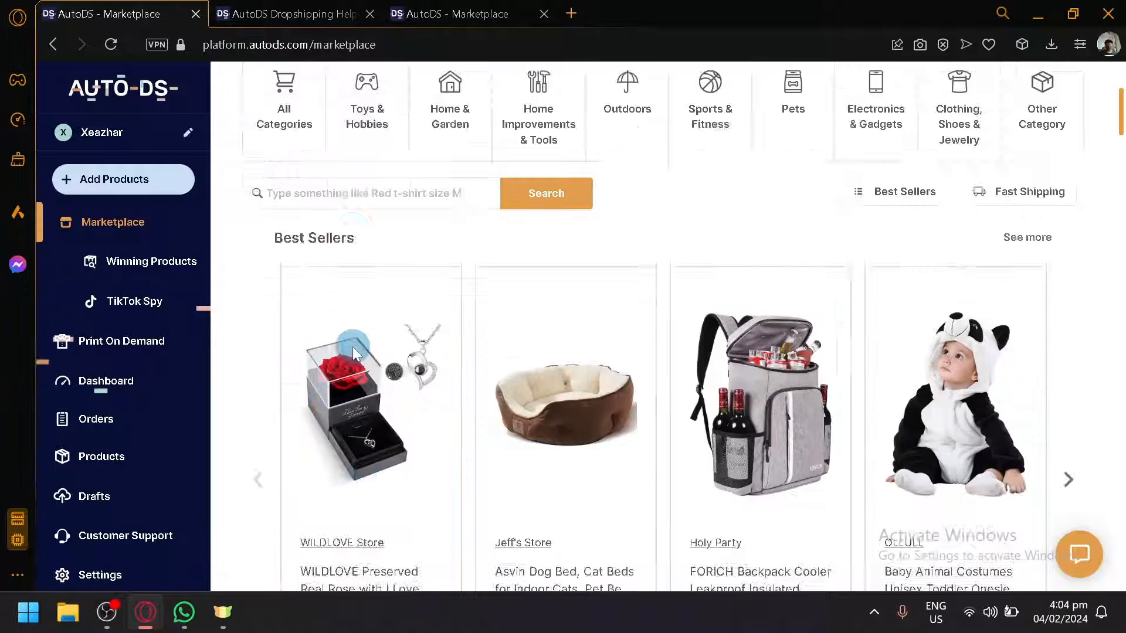
scroll(357, 352, "down", 4)
scroll(384, 354, "down", 2)
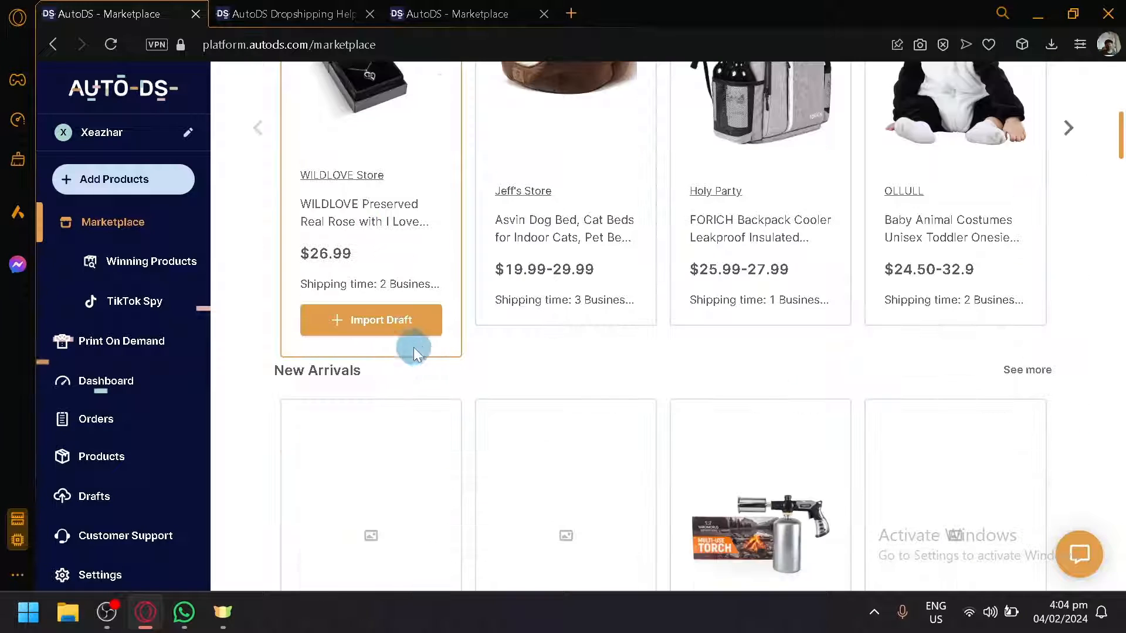
scroll(415, 346, "up", 2)
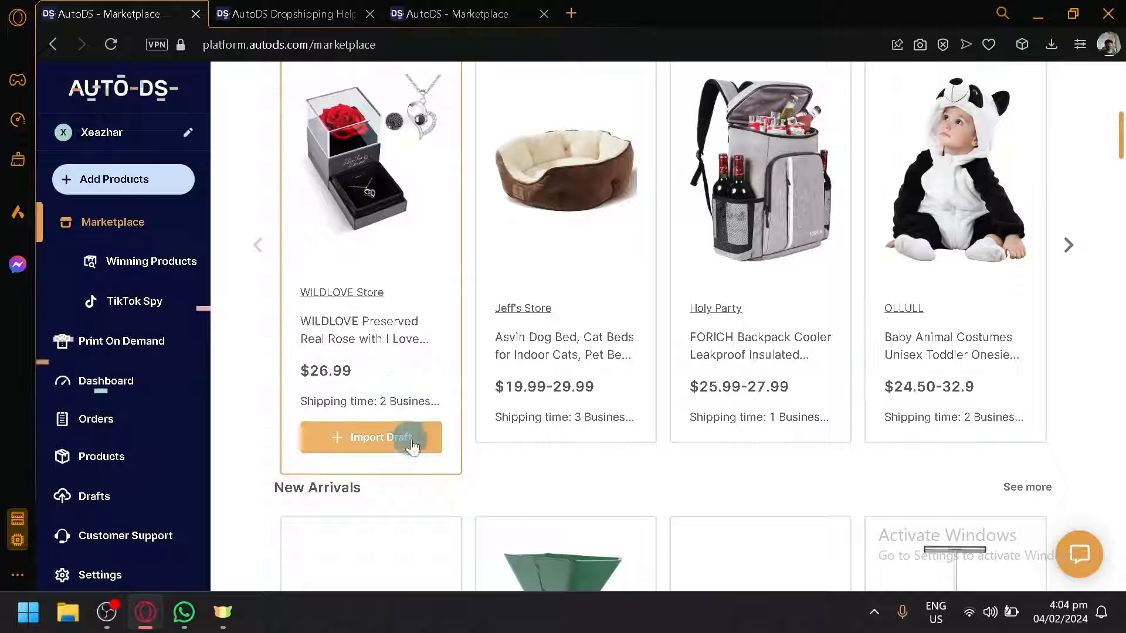
scroll(637, 464, "up", 6)
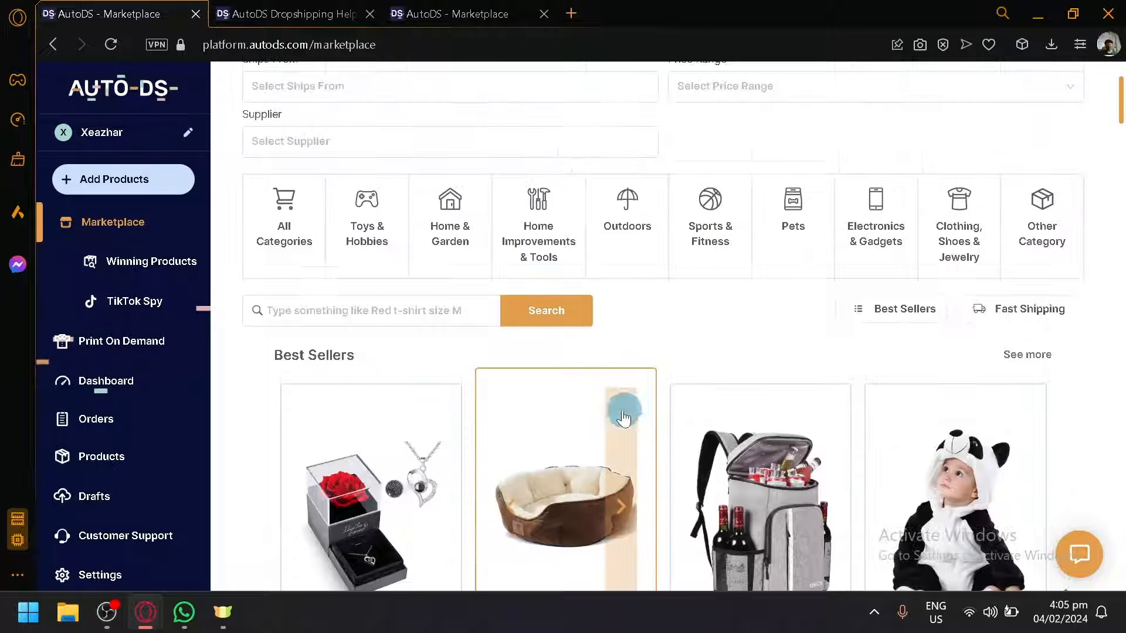
scroll(306, 311, "up", 2)
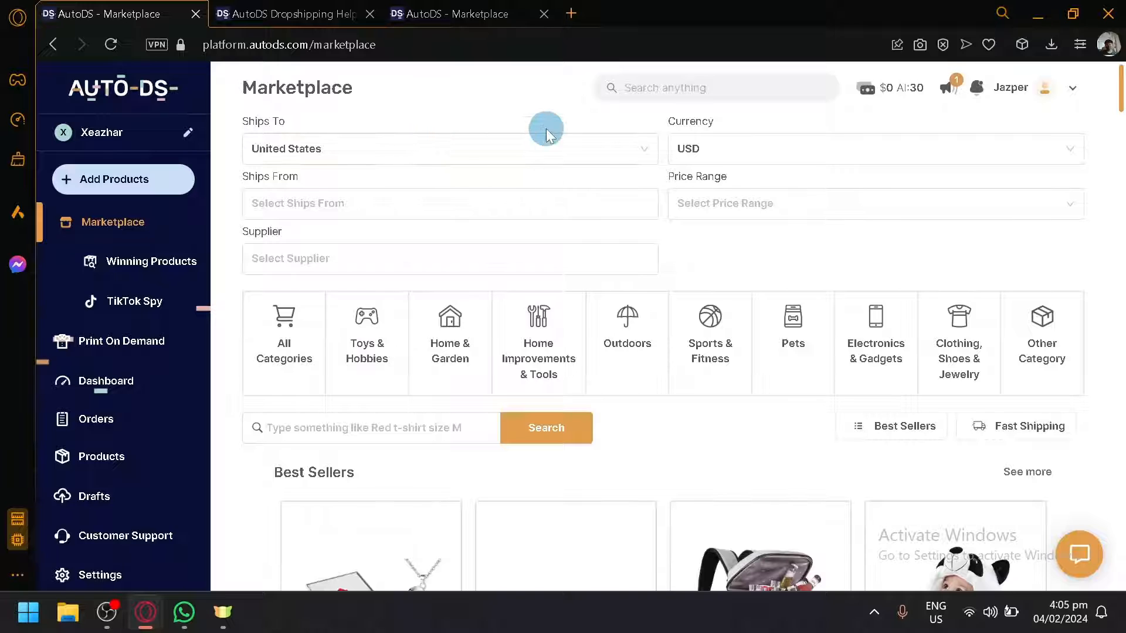
Step: Review the Ships To country options and the Currency options in the Marketplace filters
left_click(566, 150)
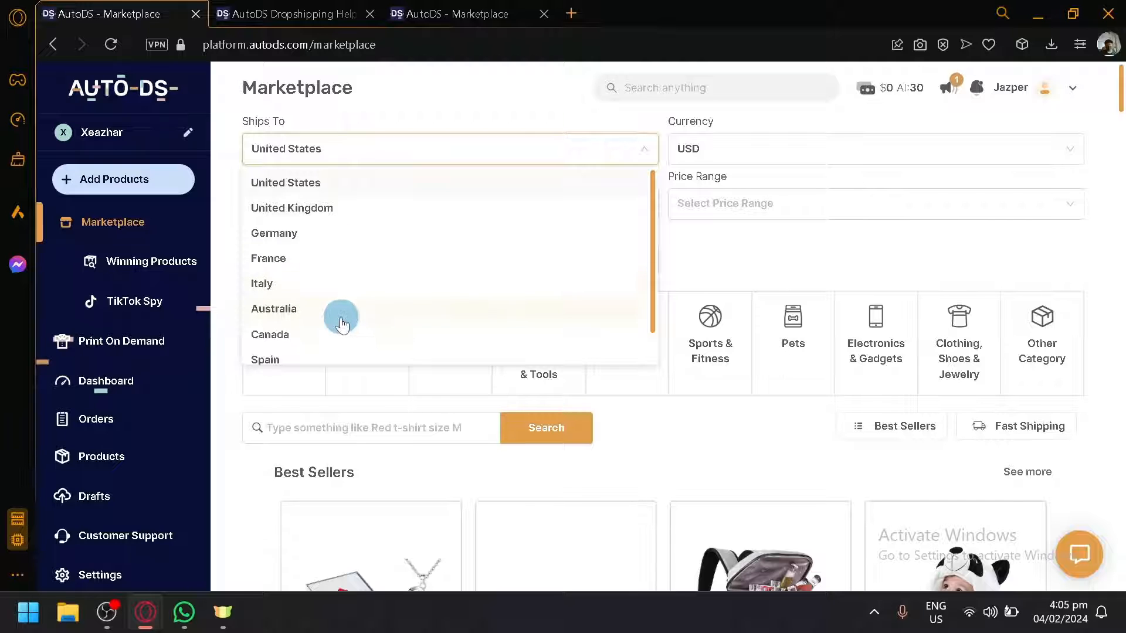
scroll(351, 322, "down", 1)
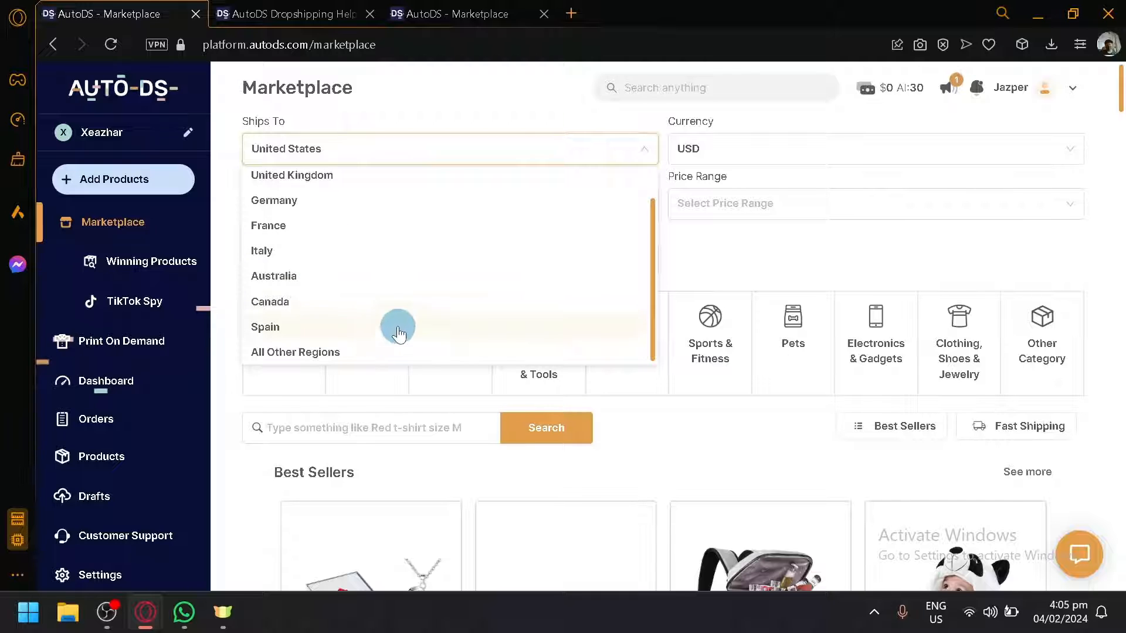
scroll(551, 249, "up", 1)
left_click(738, 246)
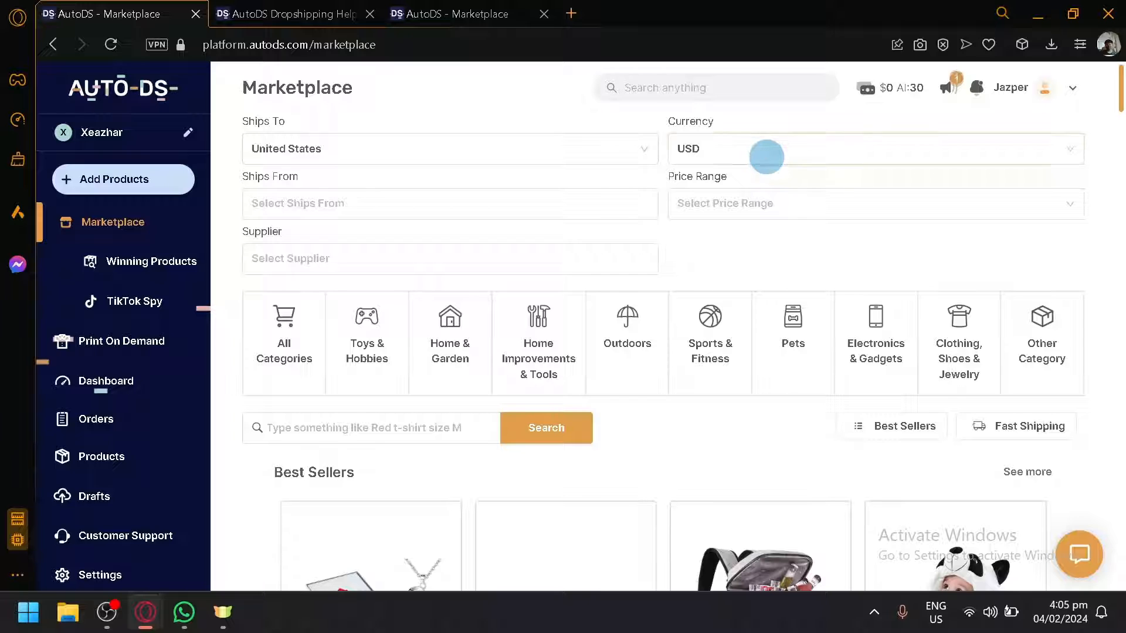
left_click(766, 157)
left_click(734, 181)
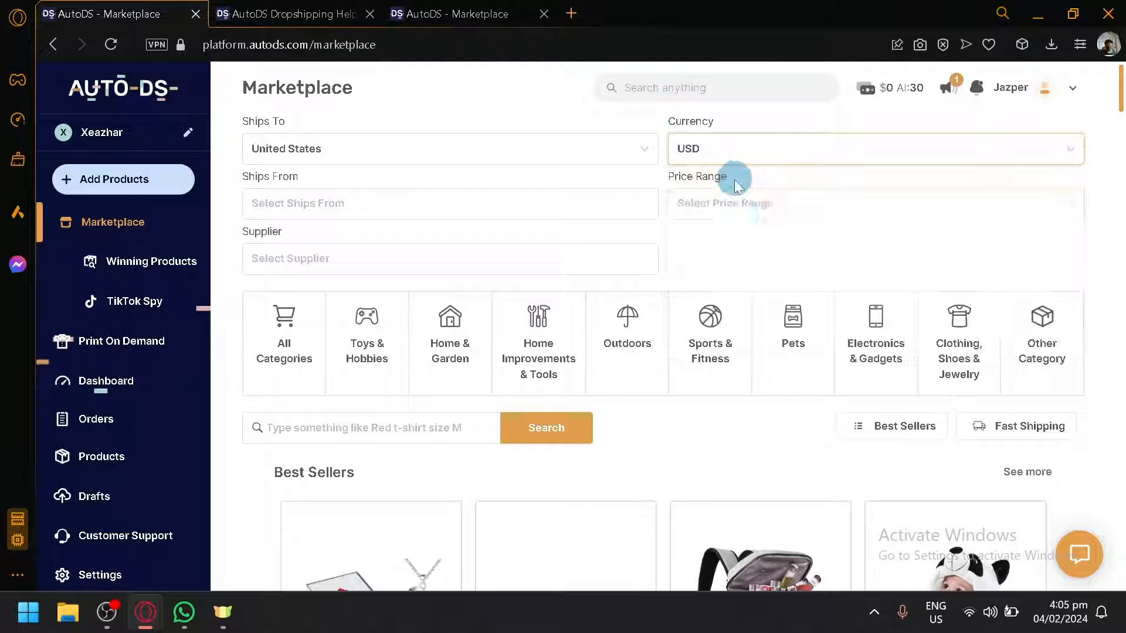
Step: Filter Marketplace products to ship from United States and scroll through the results
scroll(886, 343, "down", 5)
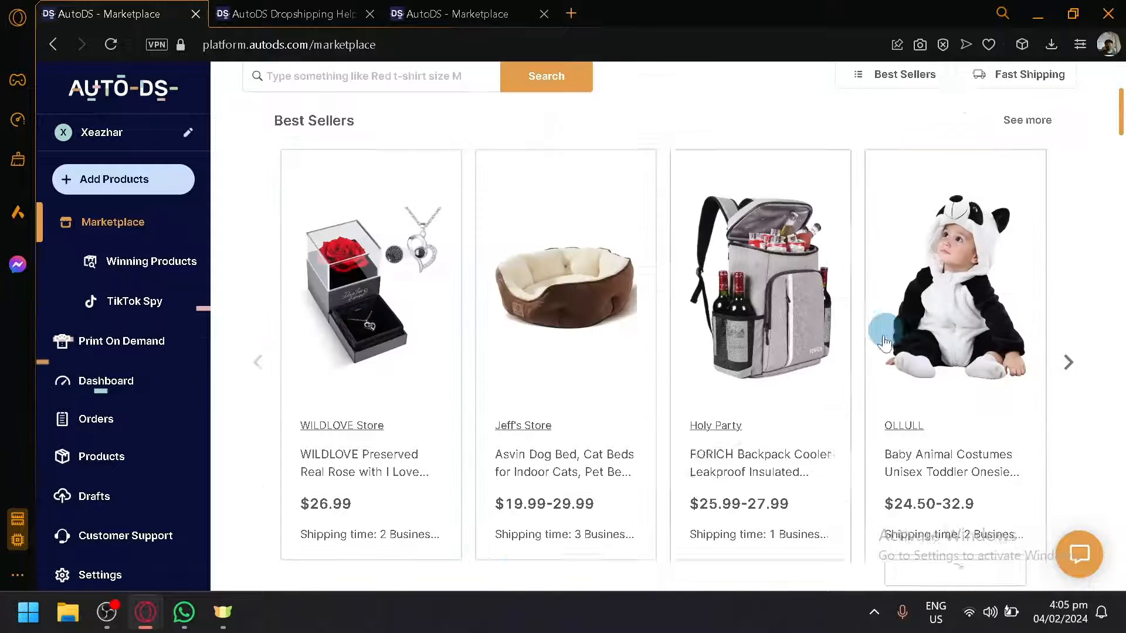
scroll(513, 323, "up", 5)
left_click(497, 199)
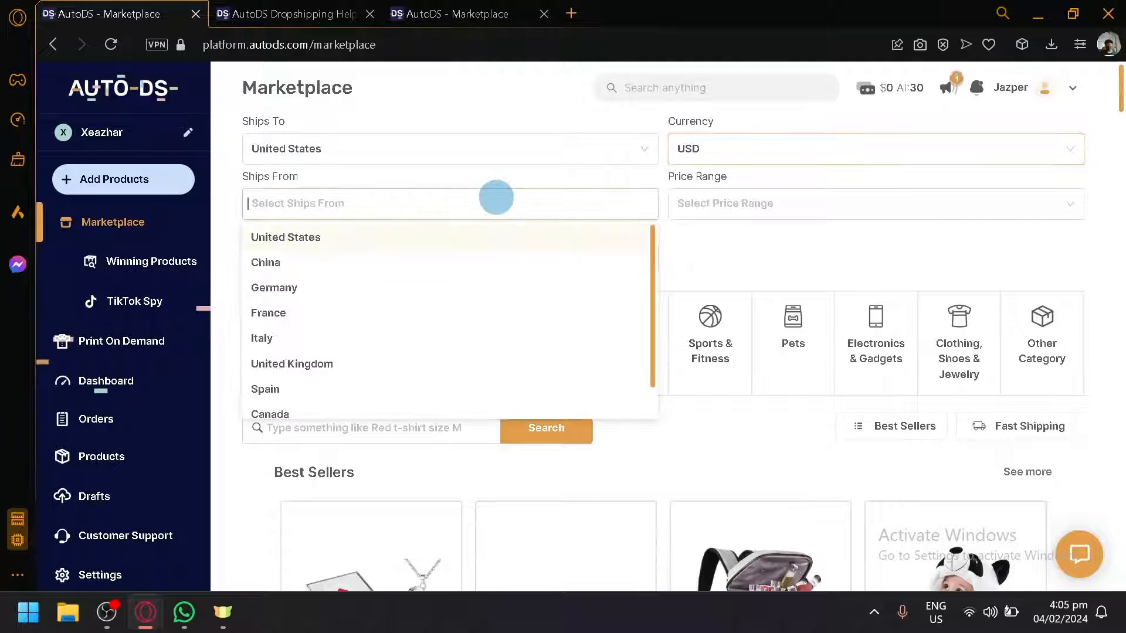
left_click(441, 261)
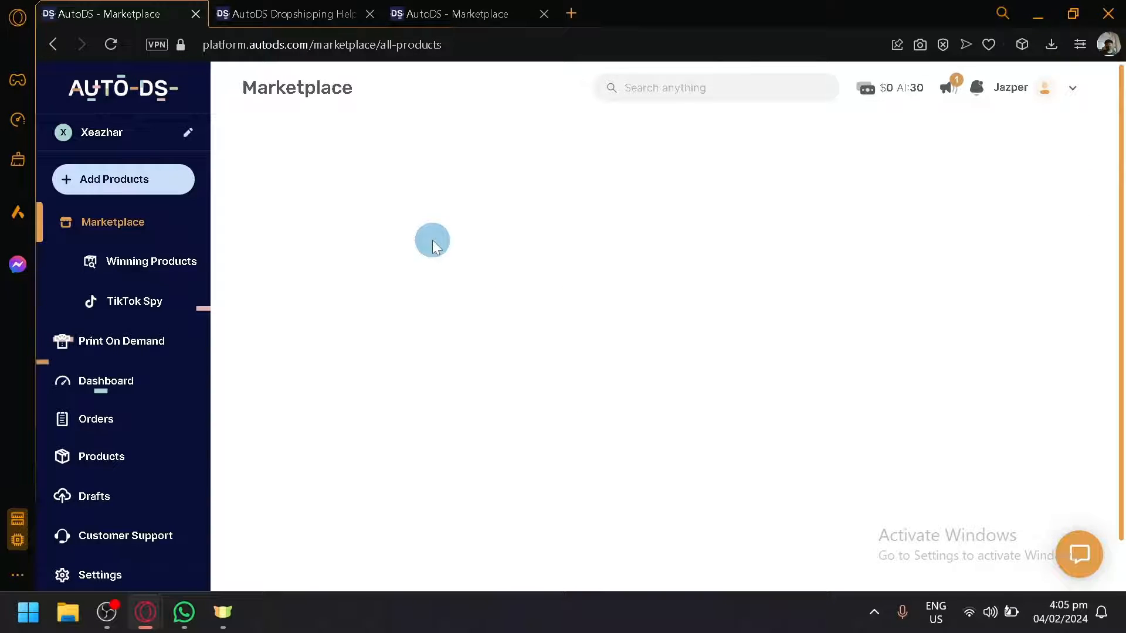
scroll(463, 288, "down", 5)
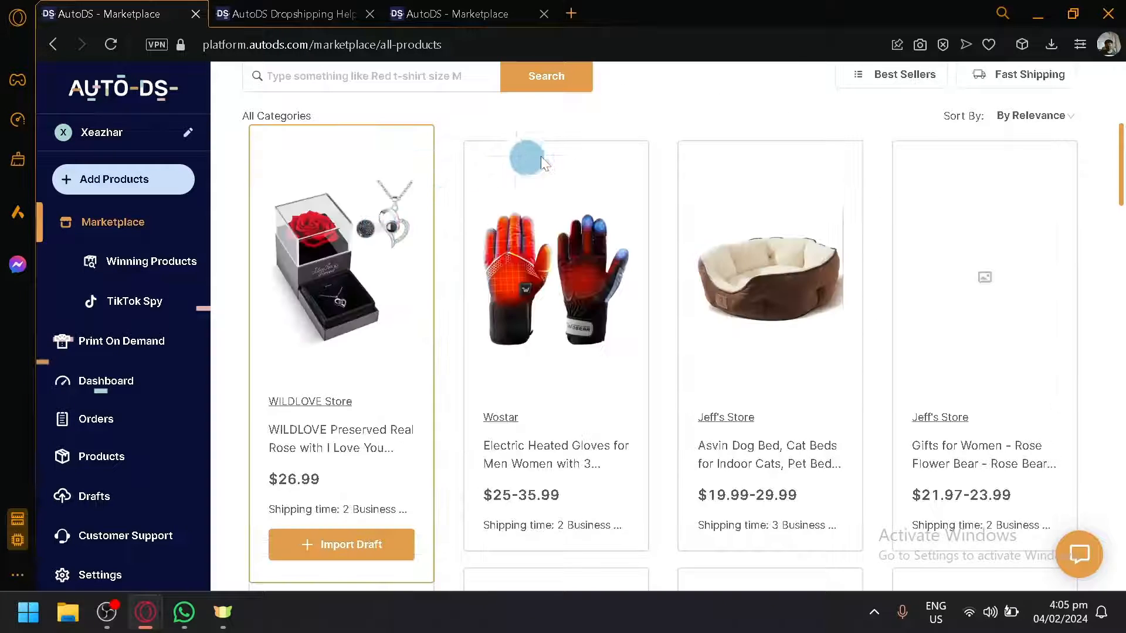
scroll(1064, 254, "down", 7)
scroll(603, 400, "up", 10)
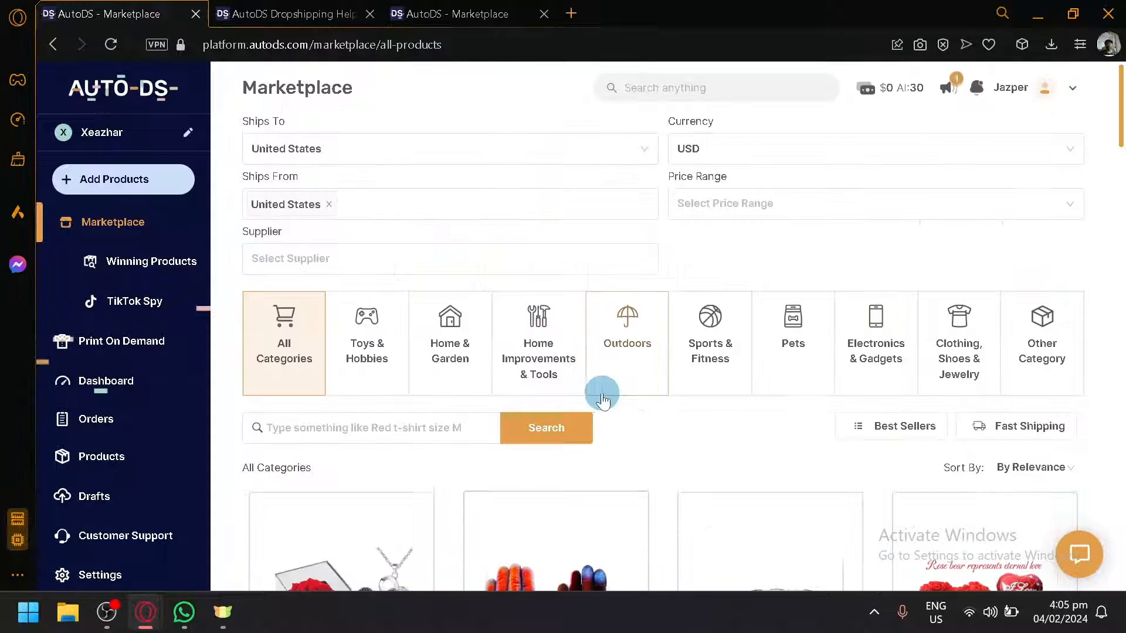
Step: Change the Ships From filter to China and scroll through the matching products
left_click(329, 204)
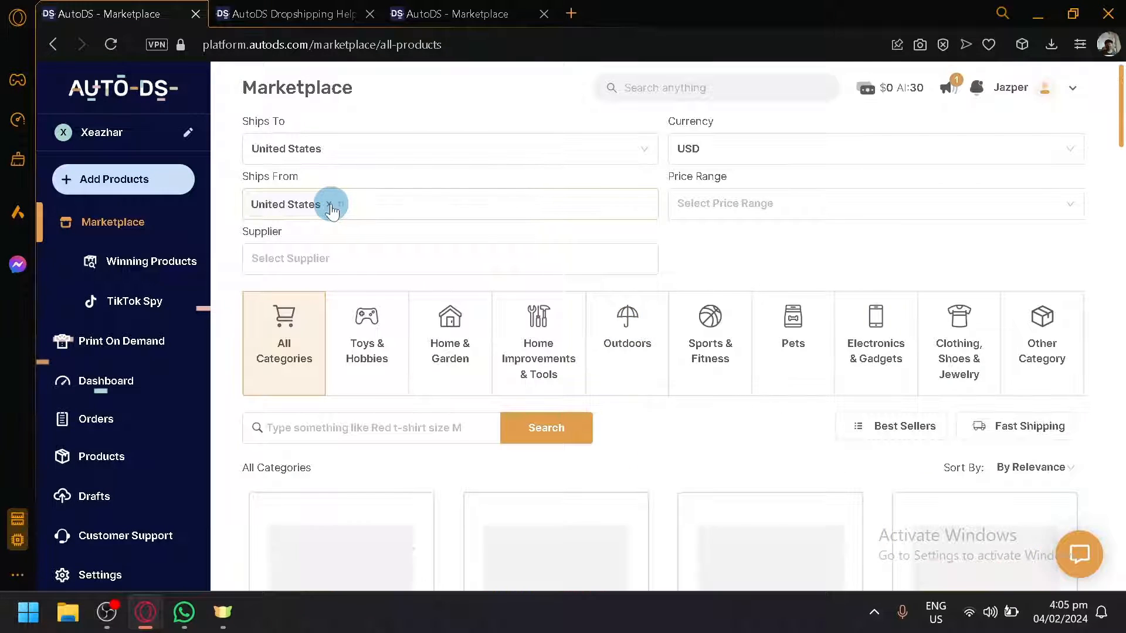
left_click(329, 206)
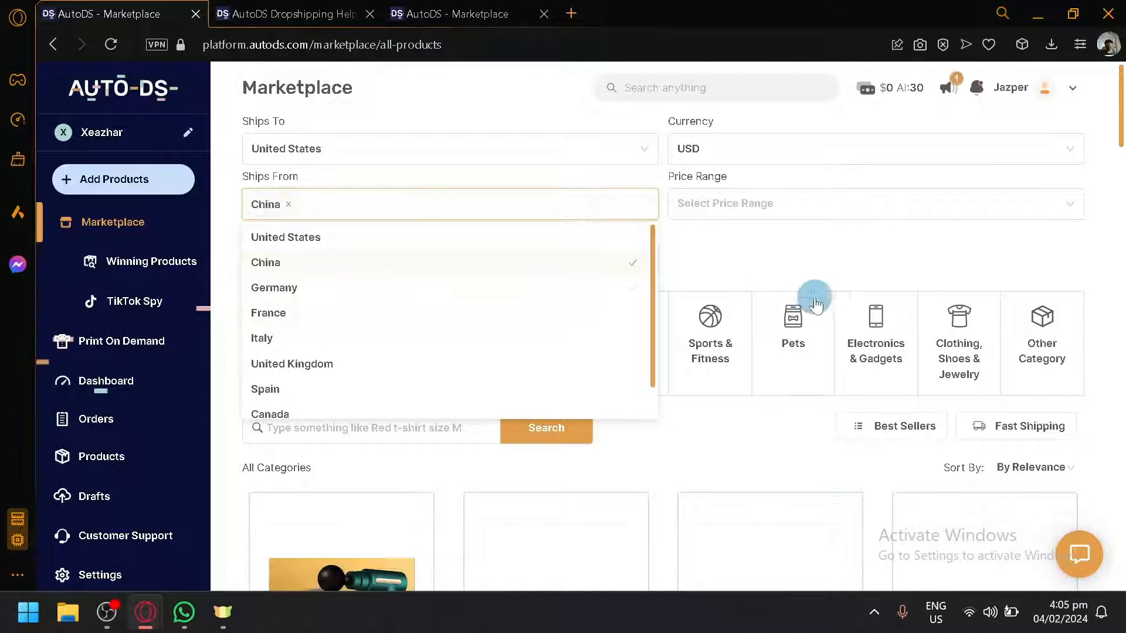
left_click(535, 303)
left_click(822, 262)
scroll(722, 403, "down", 6)
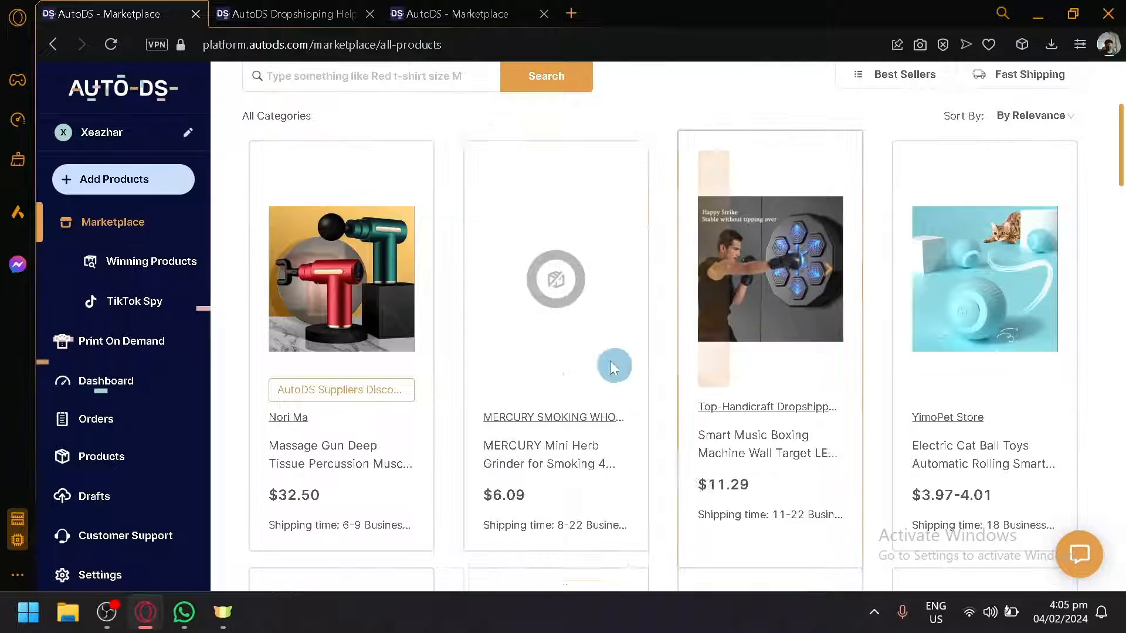
Step: Clear the Ships From filter and scroll through all products again
scroll(586, 364, "up", 6)
left_click(470, 207)
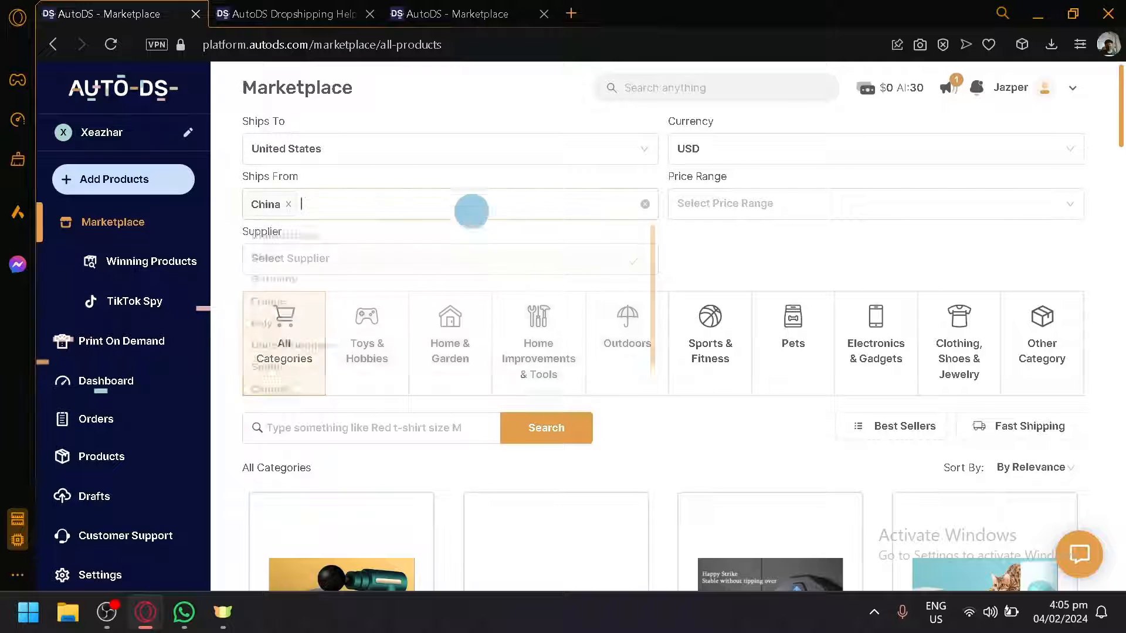
left_click(288, 204)
left_click(389, 223)
scroll(434, 235, "down", 6)
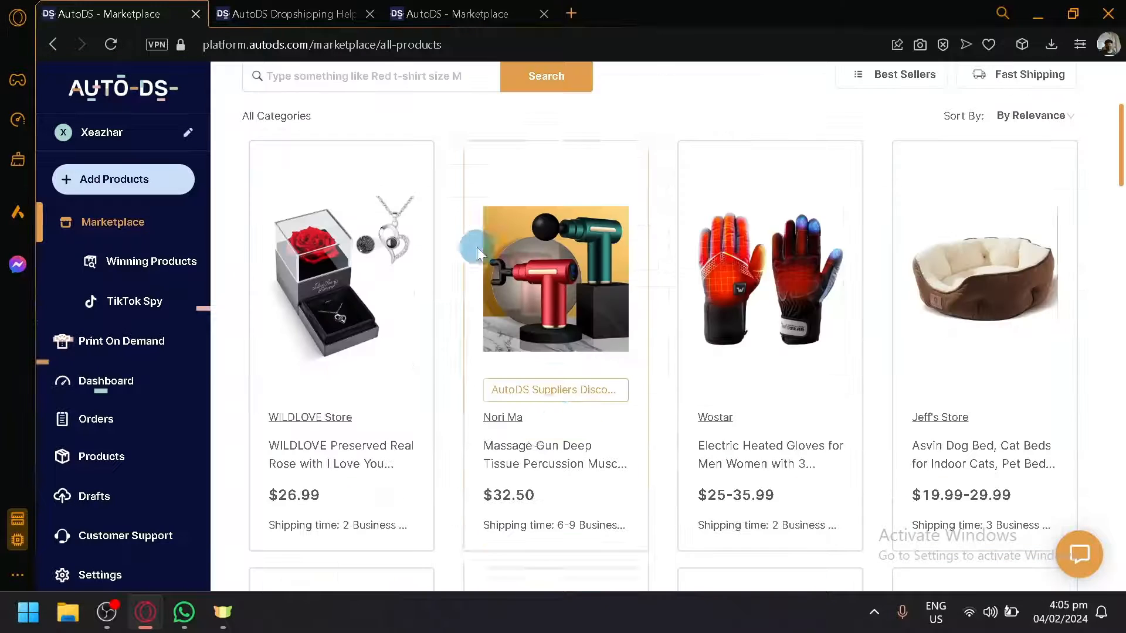
scroll(484, 276, "down", 6)
scroll(898, 289, "up", 12)
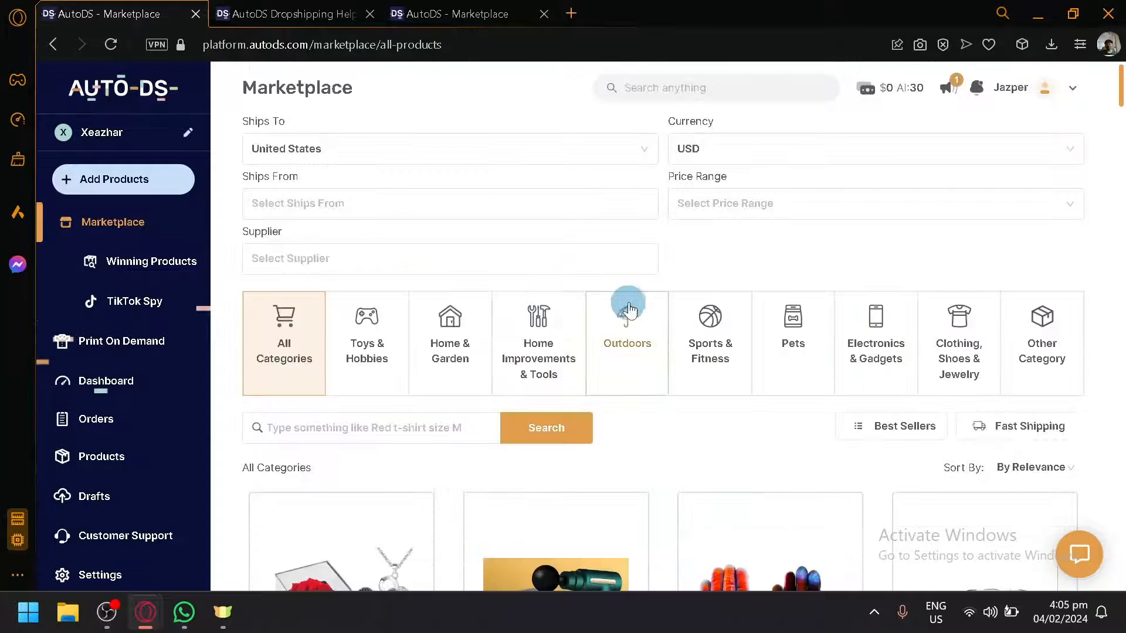
Step: Review the Price Range filter options and scroll through the product list
left_click(760, 222)
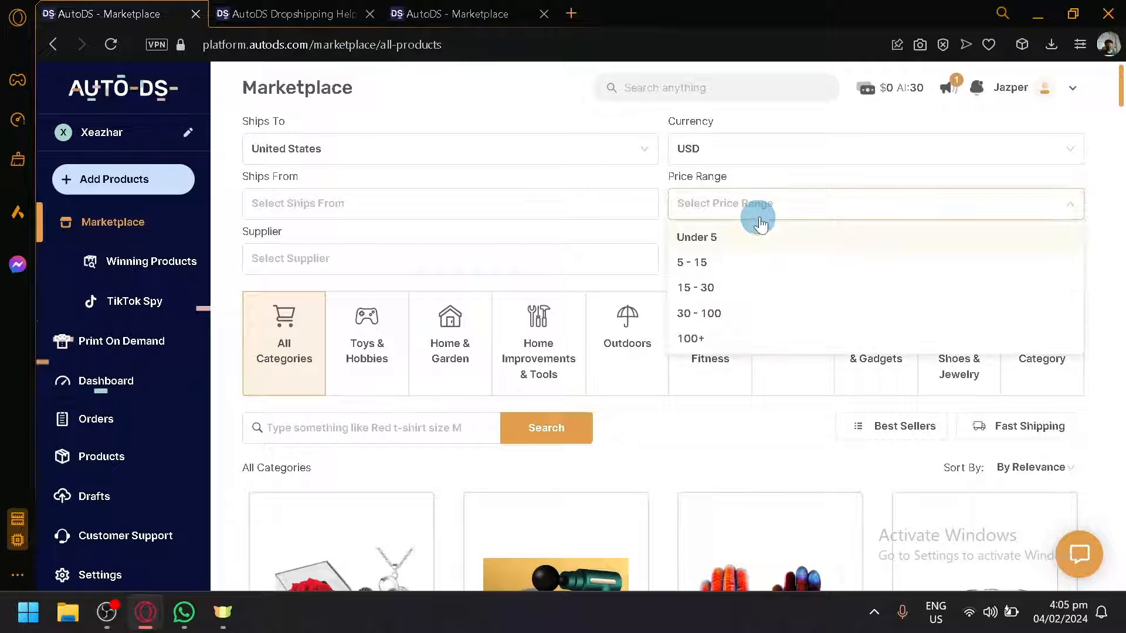
left_click(772, 202)
scroll(483, 352, "down", 8)
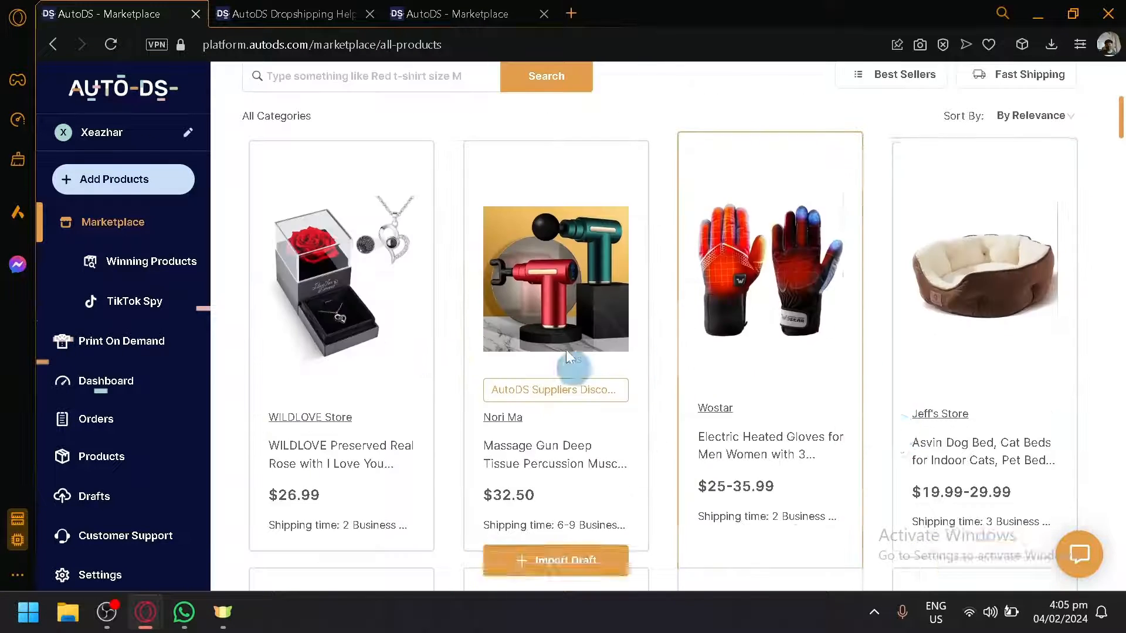
scroll(588, 243, "up", 10)
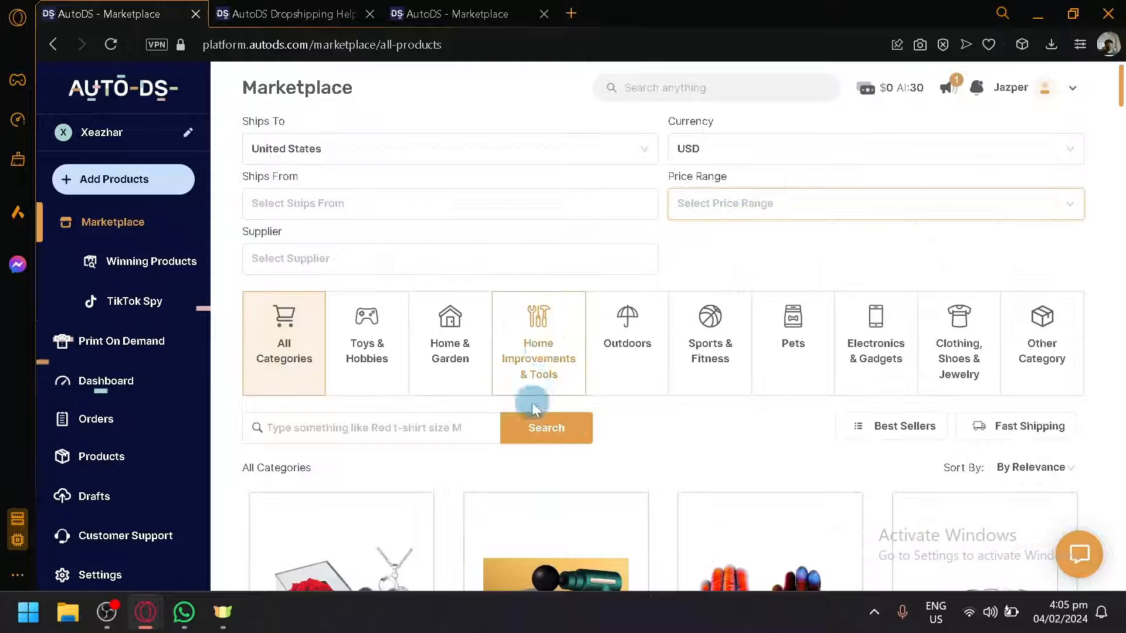
scroll(531, 402, "down", 2)
scroll(493, 446, "down", 5)
scroll(478, 434, "up", 10)
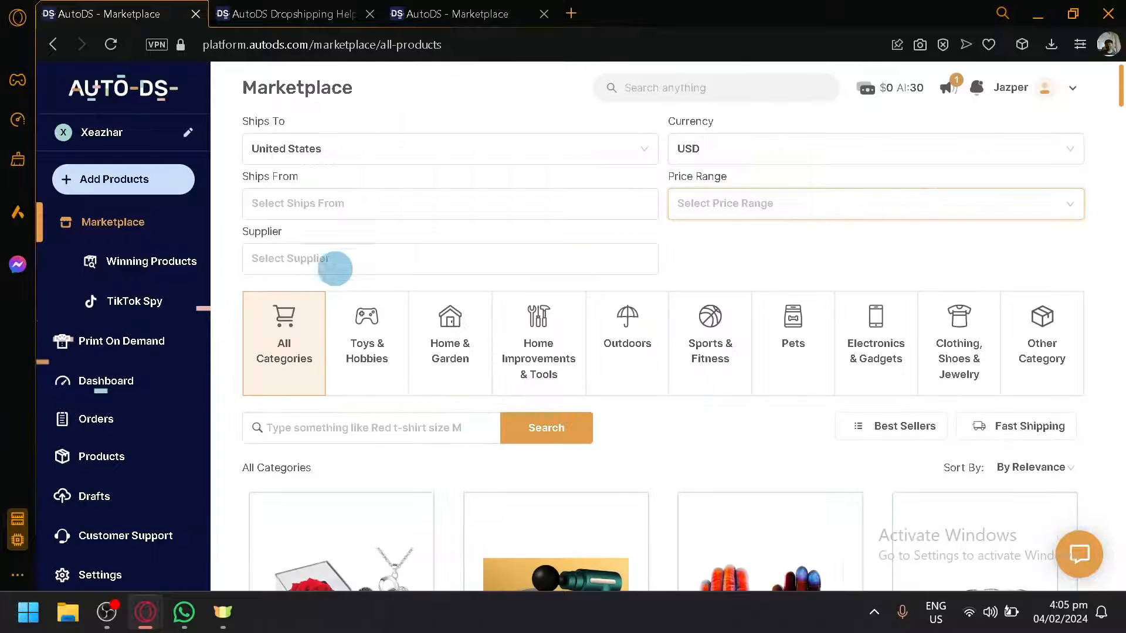
Step: Open Winning Products and browse the listed products
left_click(154, 275)
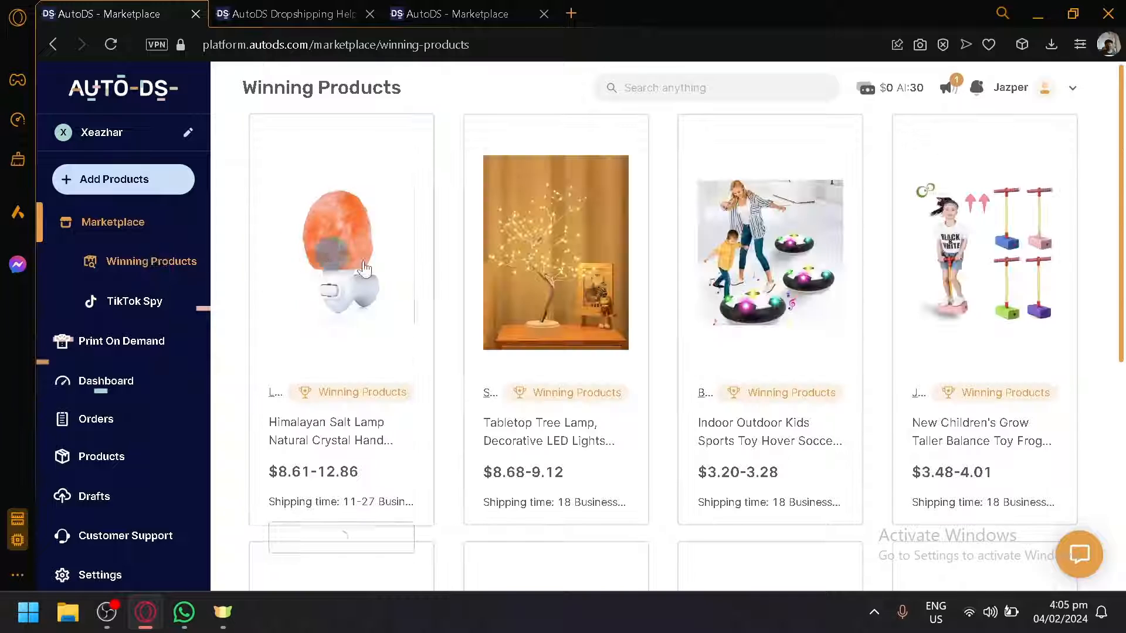
mouse_move(386, 283)
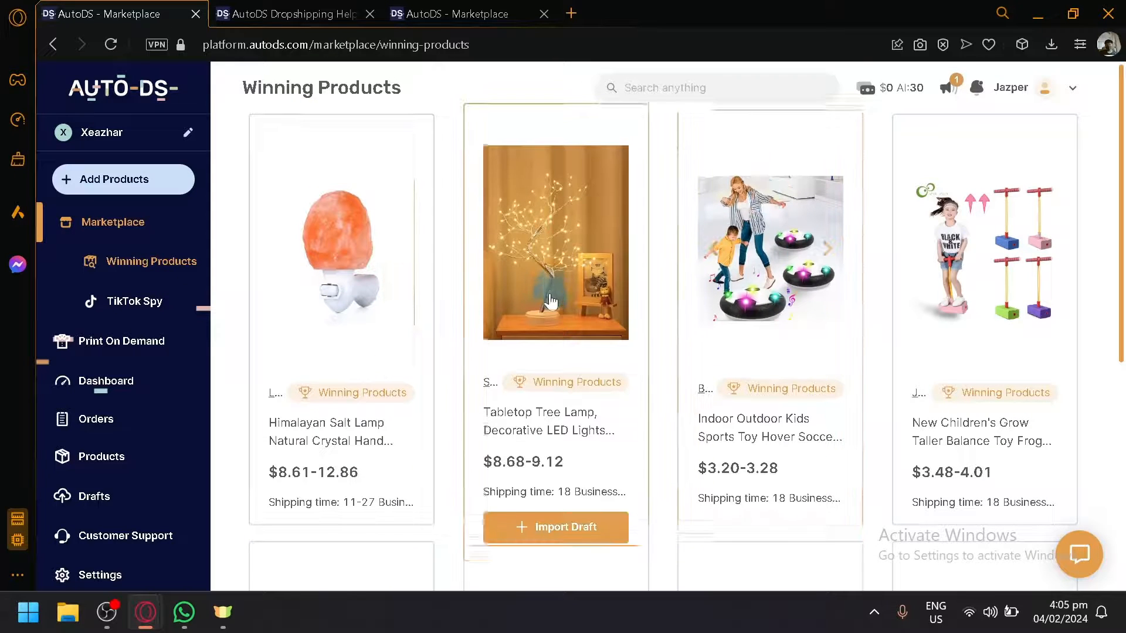
scroll(550, 299, "down", 2)
scroll(854, 354, "down", 5)
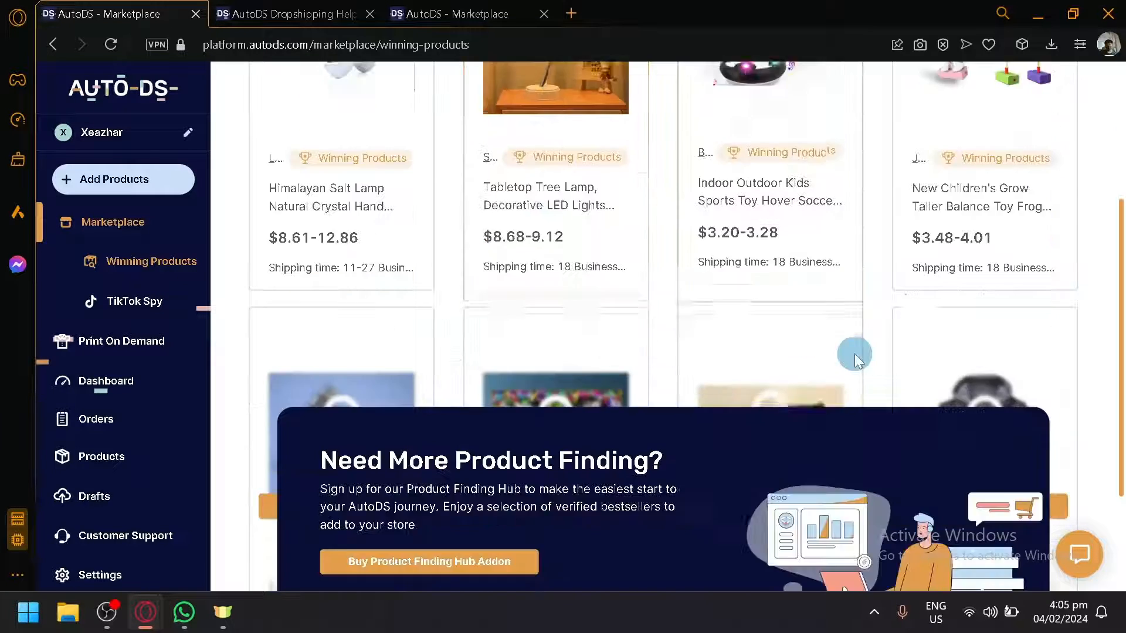
scroll(905, 240, "up", 7)
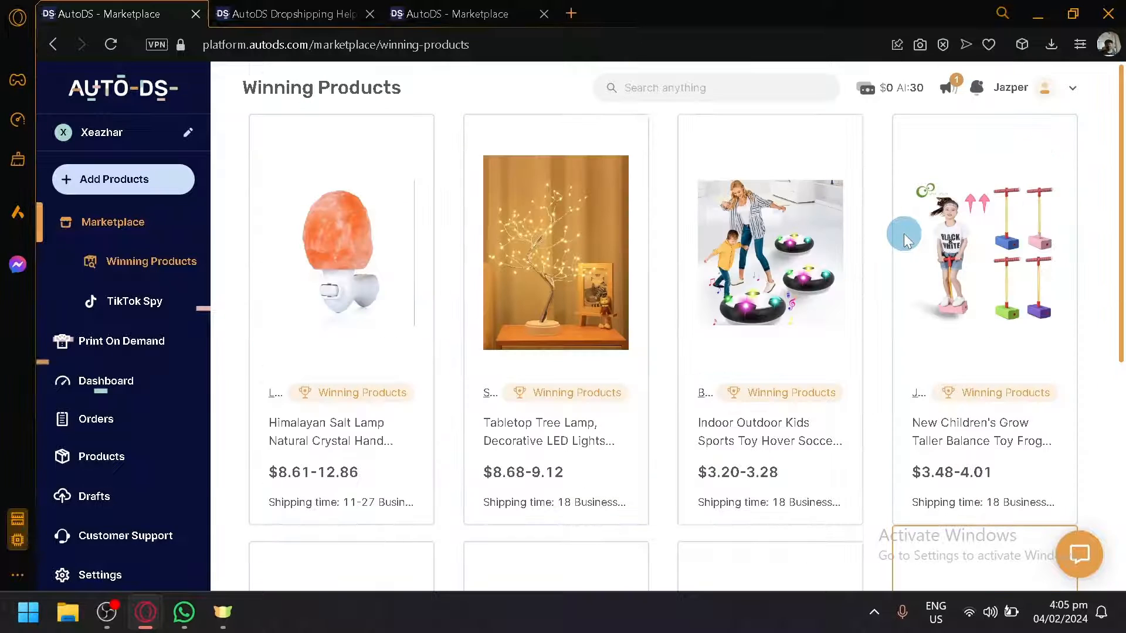
Step: Import the Himalayan Salt Lamp winning product as a draft and open its progress in Drafts
left_click(366, 525)
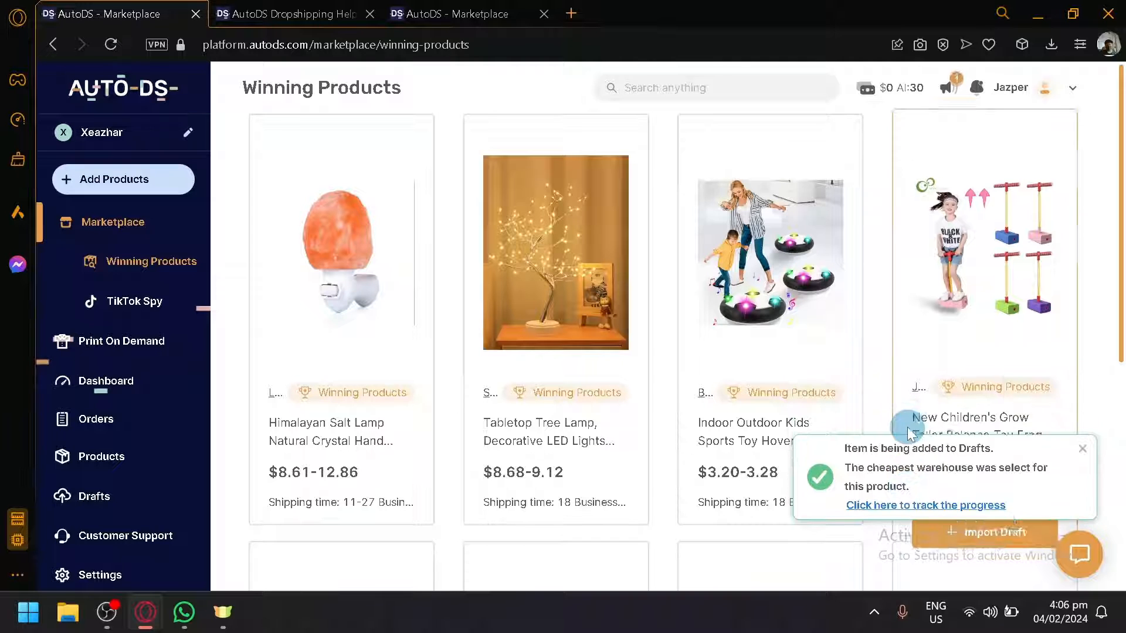
left_click(910, 511)
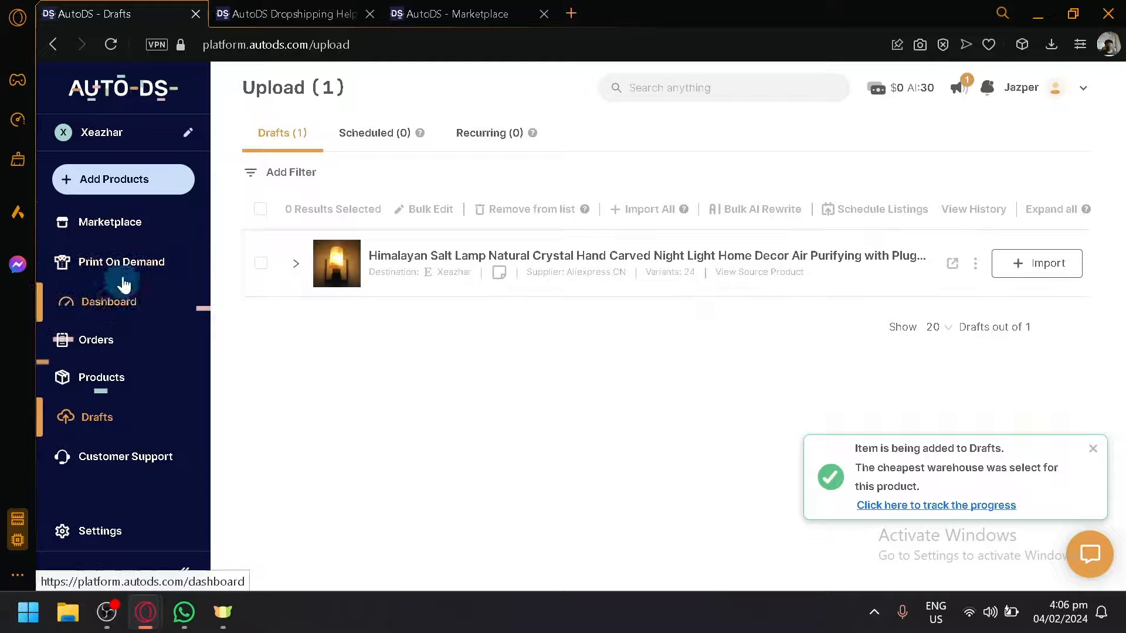
Step: Return to the Marketplace page
left_click(123, 280)
left_click(115, 227)
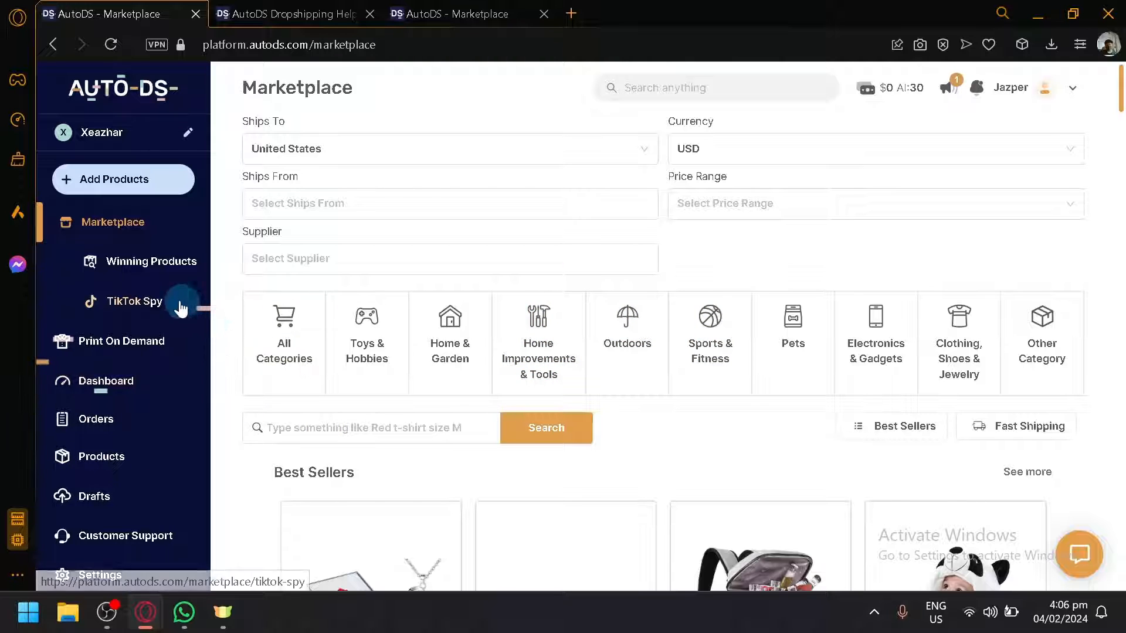
Step: Import the WILDLOVE Preserved Real Rose and the Asvin Dog Bed best sellers as drafts
scroll(515, 319, "down", 6)
scroll(522, 329, "down", 4)
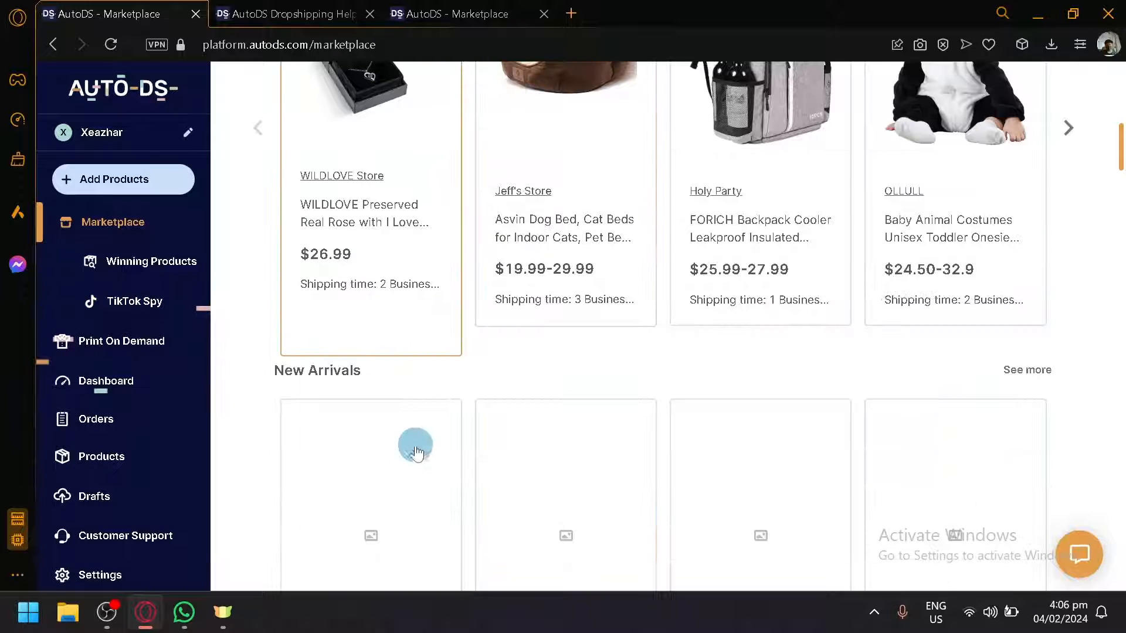
mouse_move(396, 294)
left_click(398, 323)
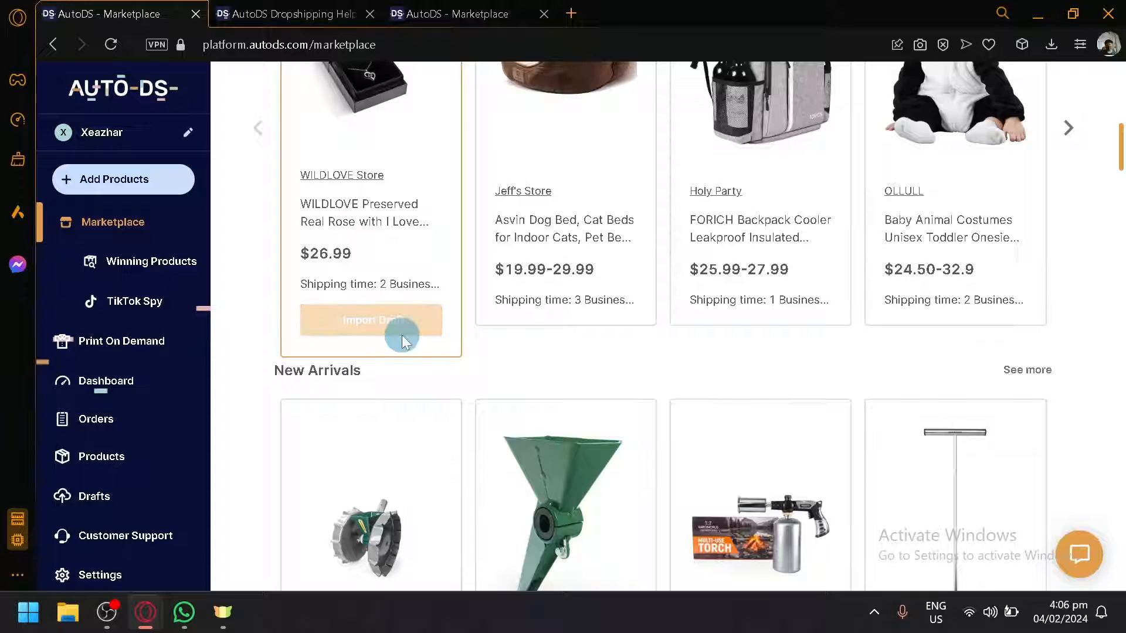
scroll(402, 336, "up", 2)
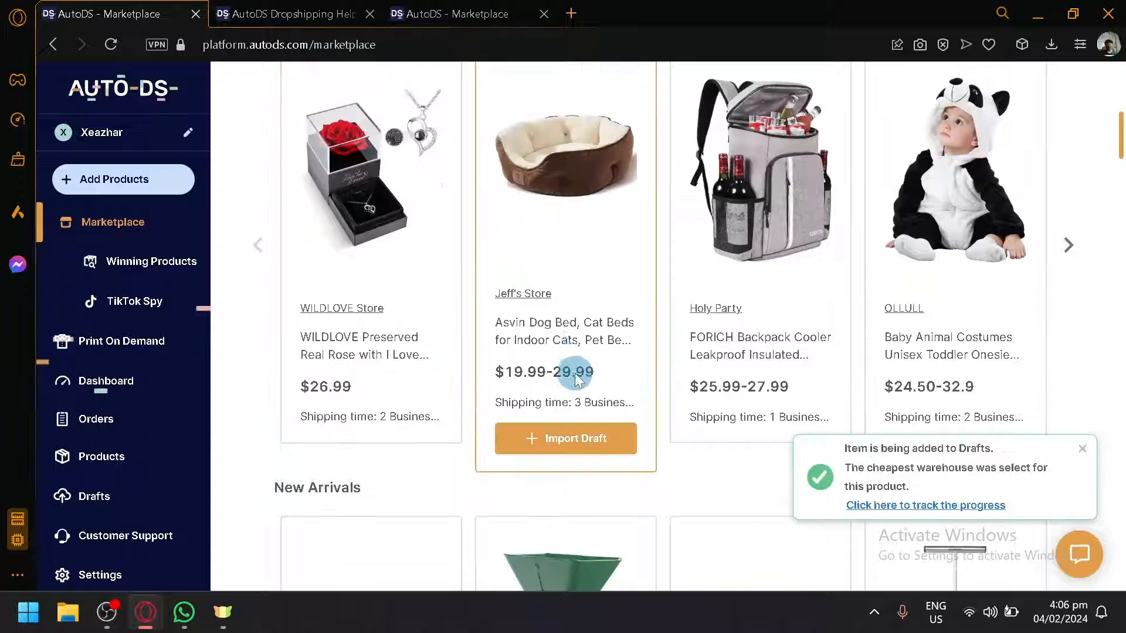
left_click(621, 439)
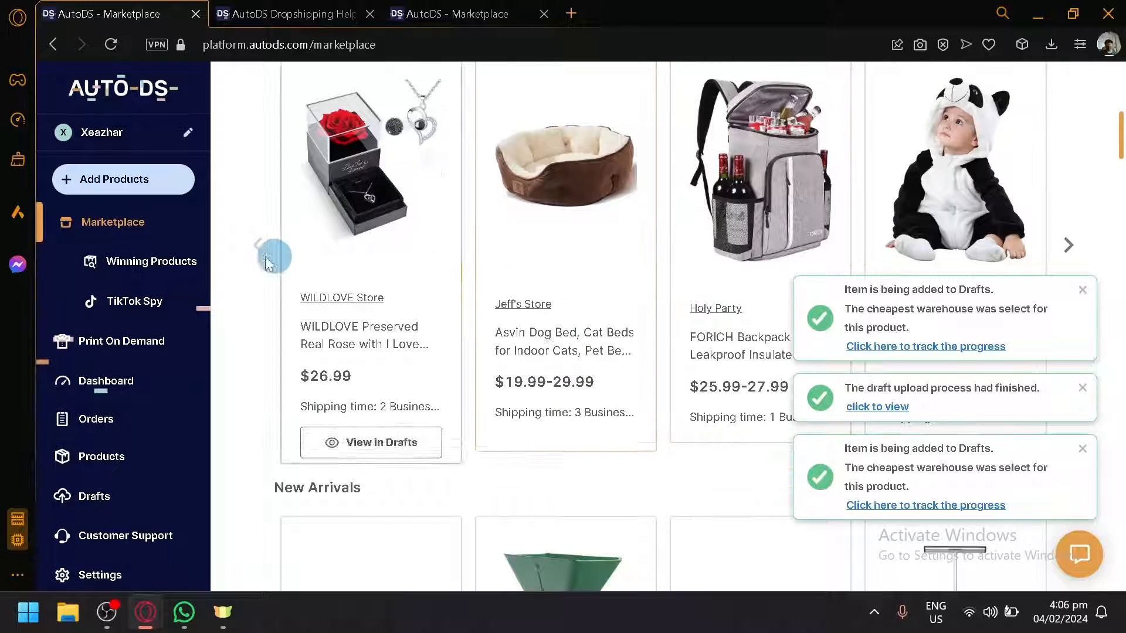
Step: Open TikTok Spy and start buying the Product Finding Hub addon, then close the confirmation without confirming
left_click(150, 303)
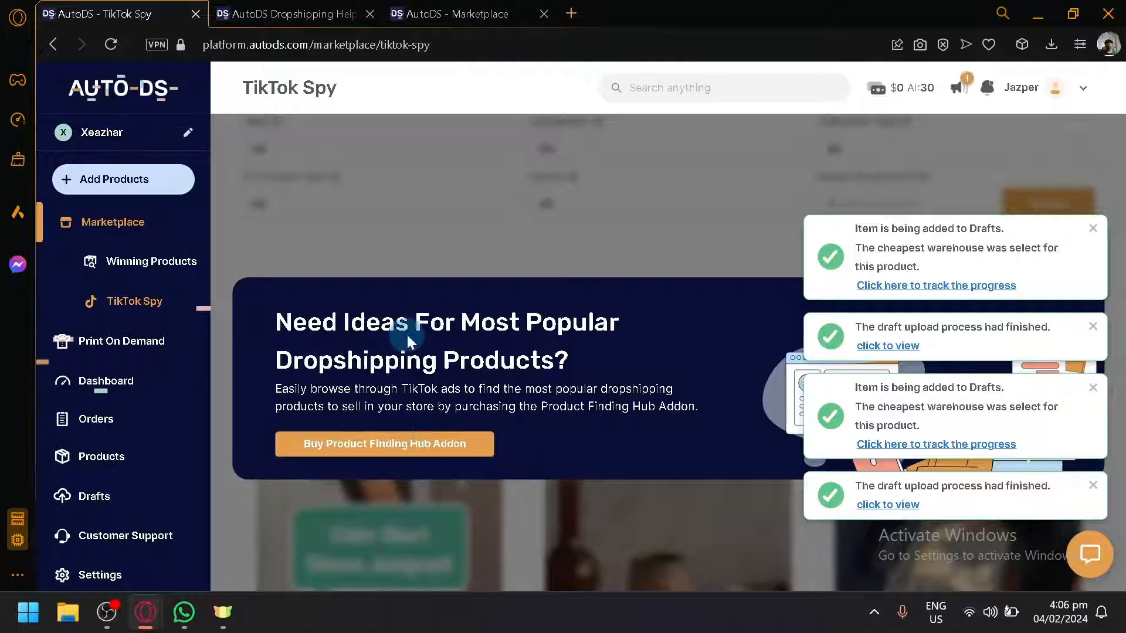
left_click(463, 444)
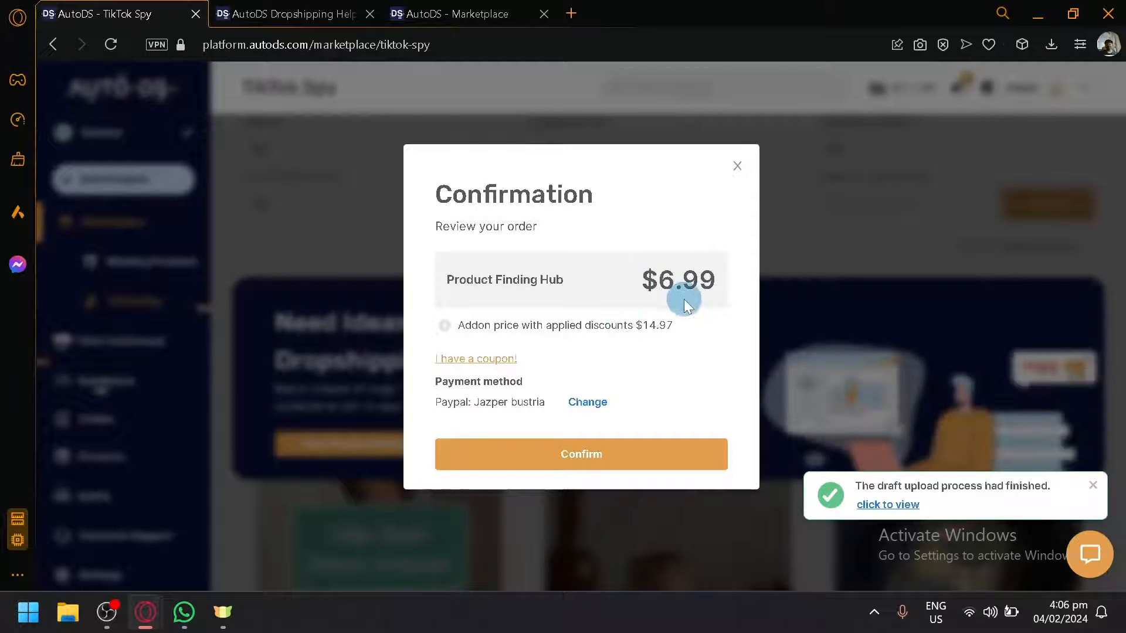
left_click(732, 160)
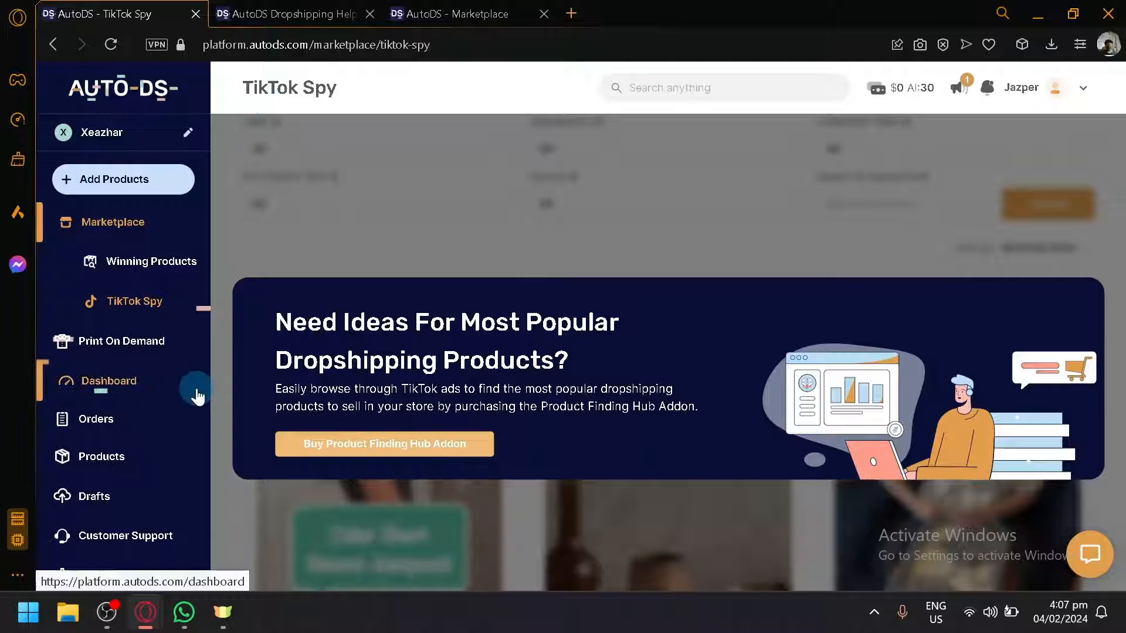
Step: Open Print On Demand and open the Unisex Sweatshirt | 3945 Bella + Canvas product for editing
left_click(148, 341)
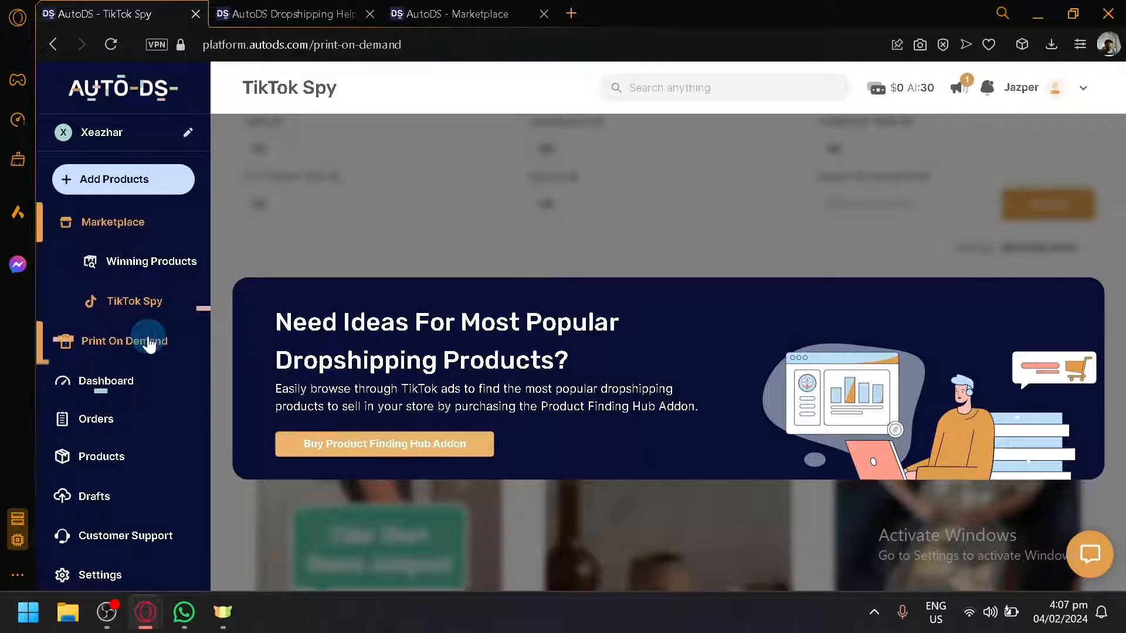
scroll(561, 377, "down", 2)
scroll(592, 347, "down", 2)
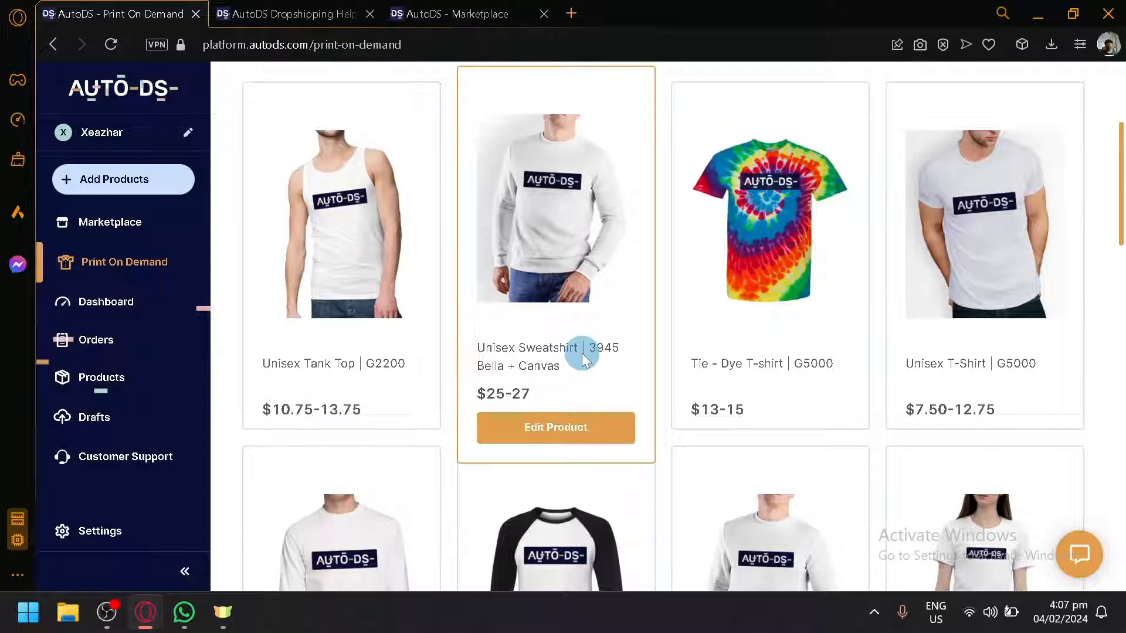
scroll(610, 309, "down", 5)
scroll(606, 319, "up", 7)
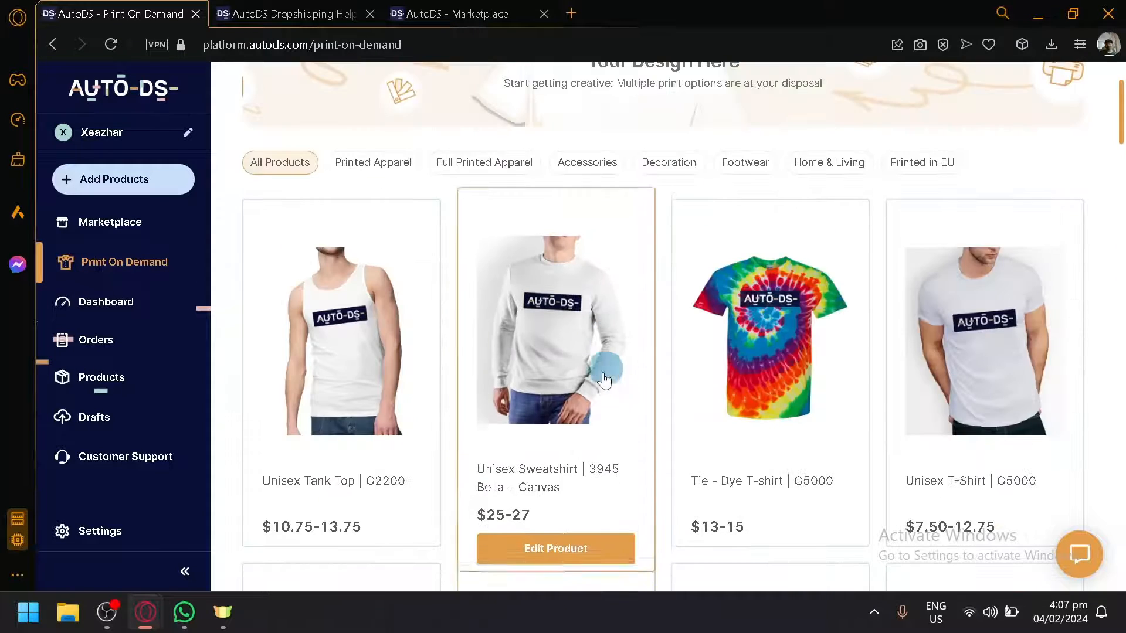
scroll(545, 372, "down", 2)
left_click(573, 419)
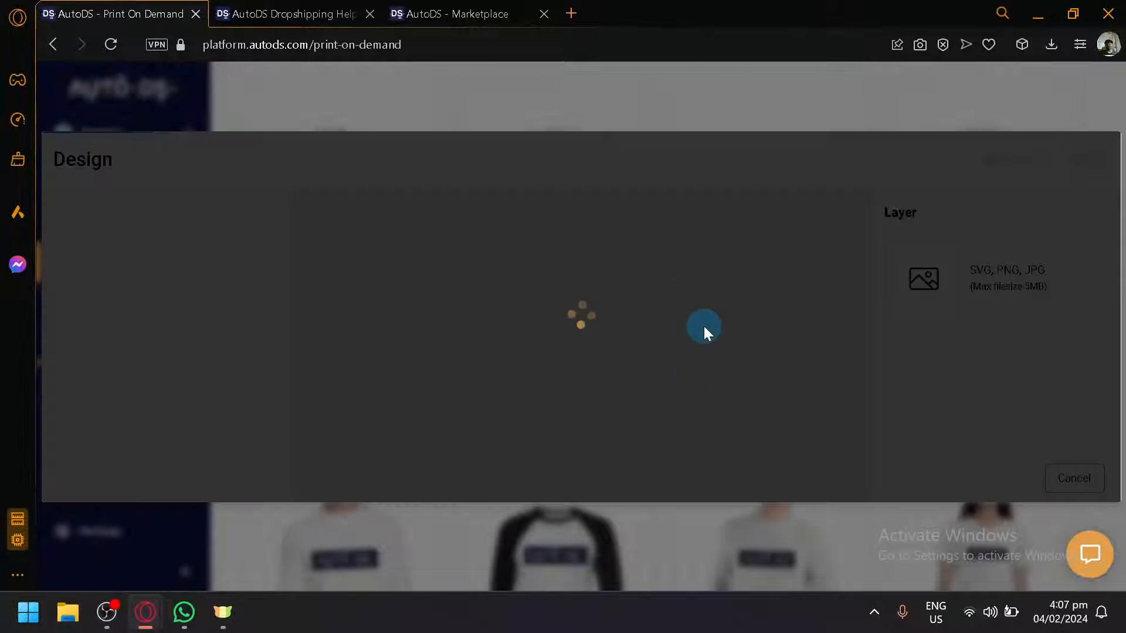
Step: Upload a whale image as the design on the front of the sweatshirt
scroll(631, 316, "down", 4)
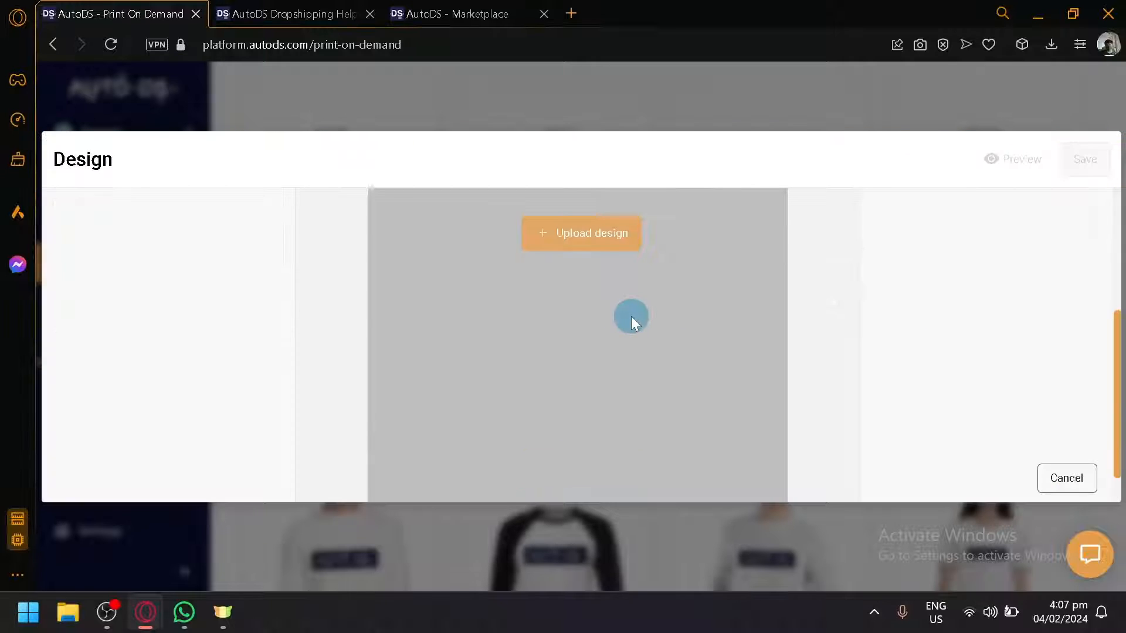
scroll(623, 351, "up", 2)
scroll(623, 351, "up", 2)
scroll(664, 332, "down", 2)
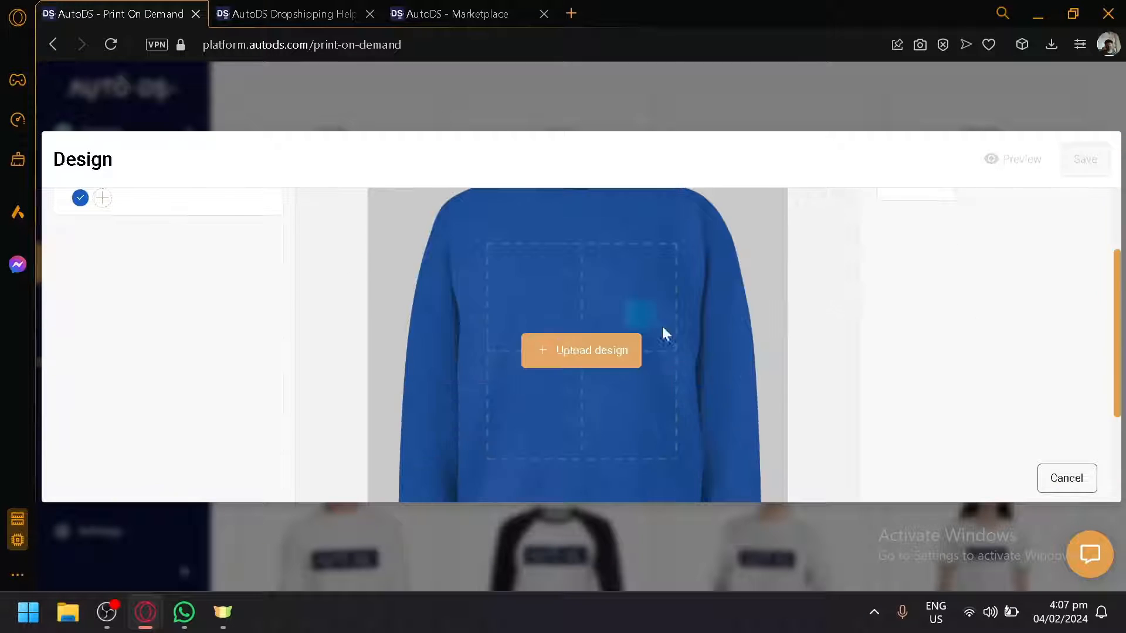
scroll(530, 298, "up", 2)
scroll(529, 298, "down", 2)
left_click(574, 346)
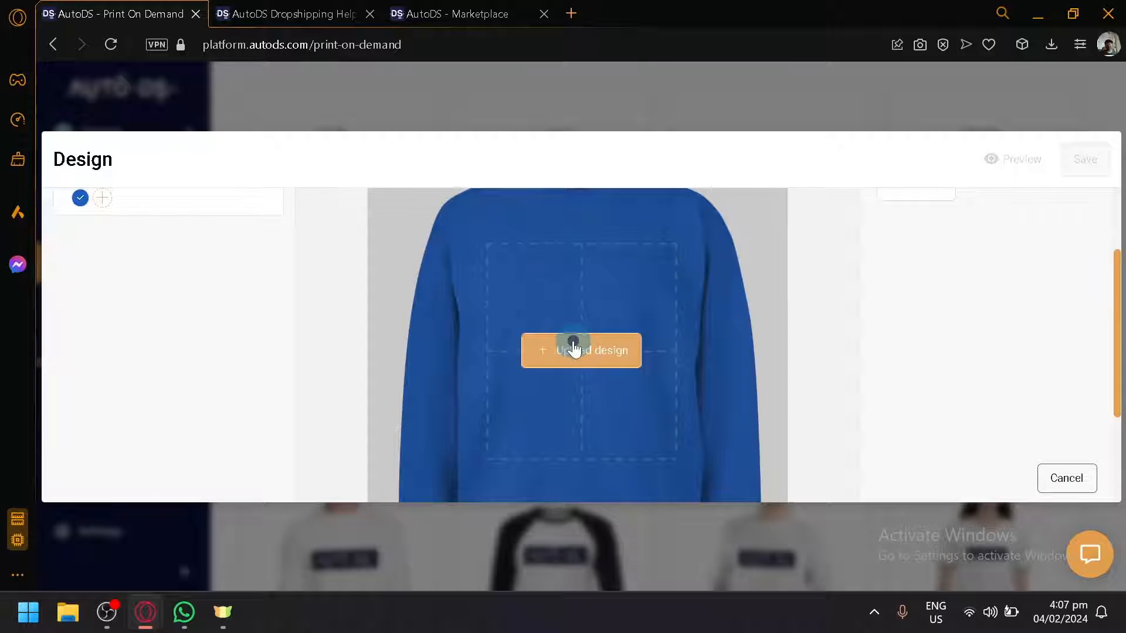
left_click(425, 381)
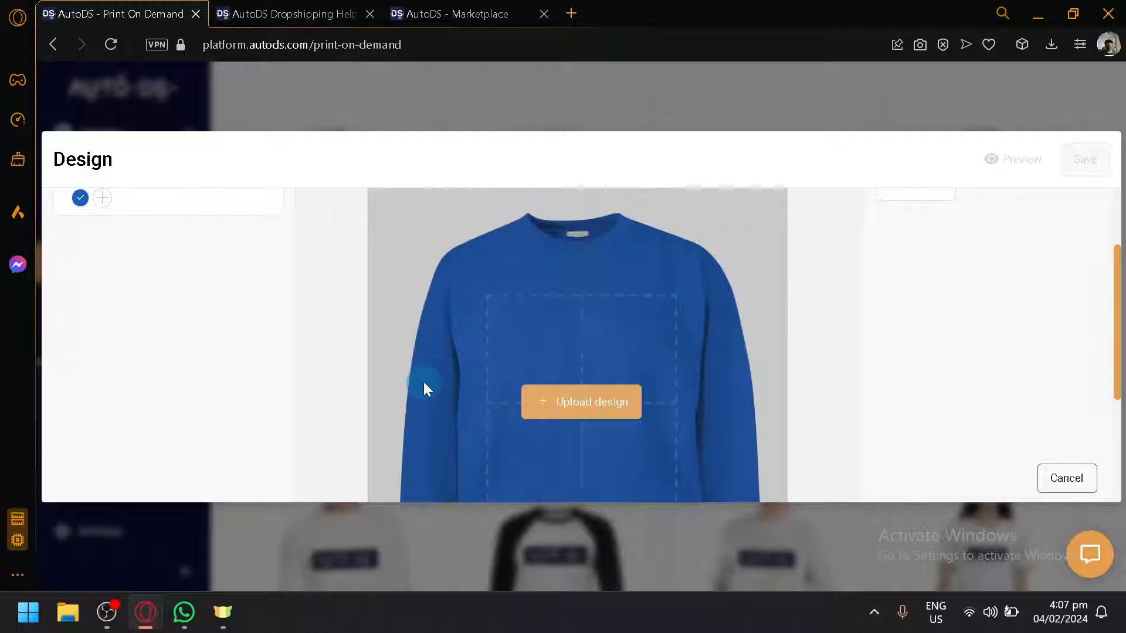
scroll(819, 390, "up", 2)
scroll(671, 367, "down", 2)
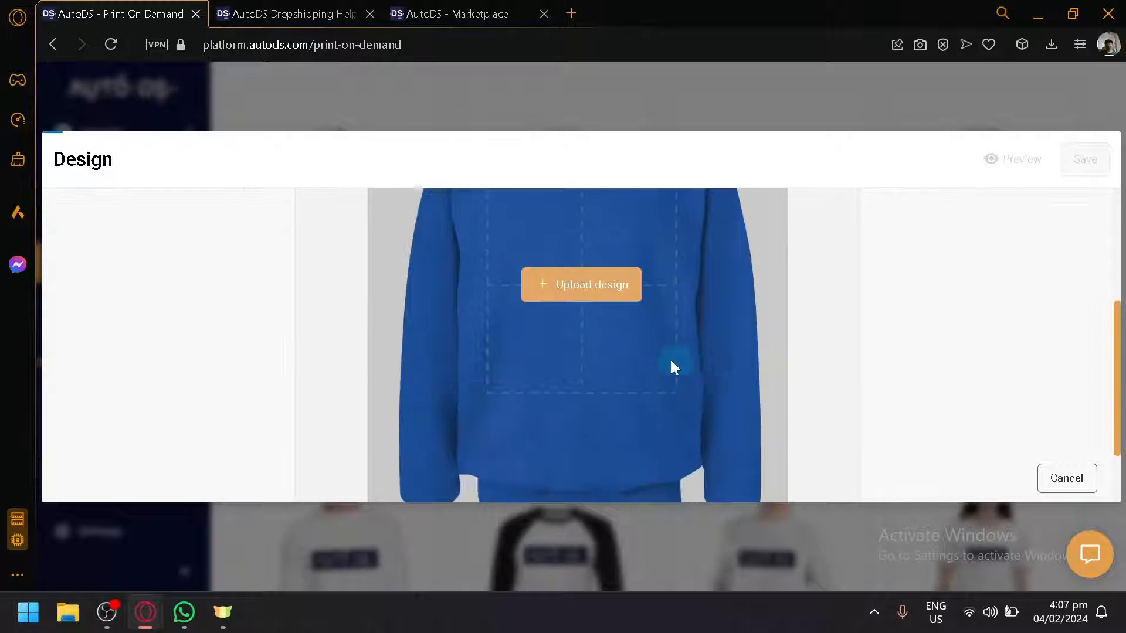
scroll(626, 344, "up", 2)
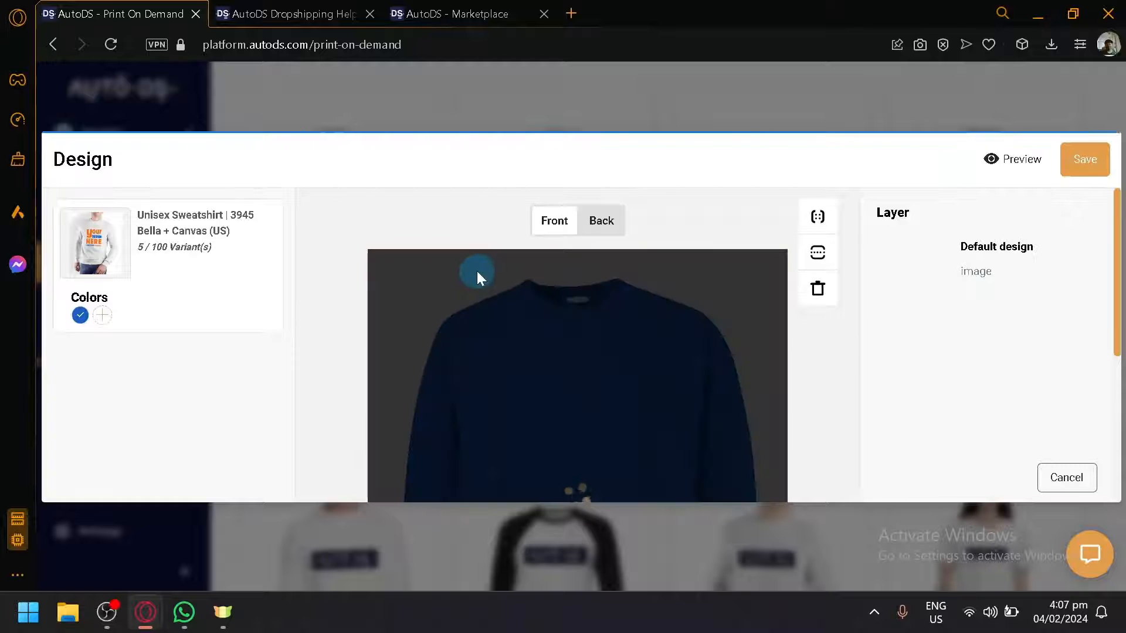
scroll(565, 319, "down", 3)
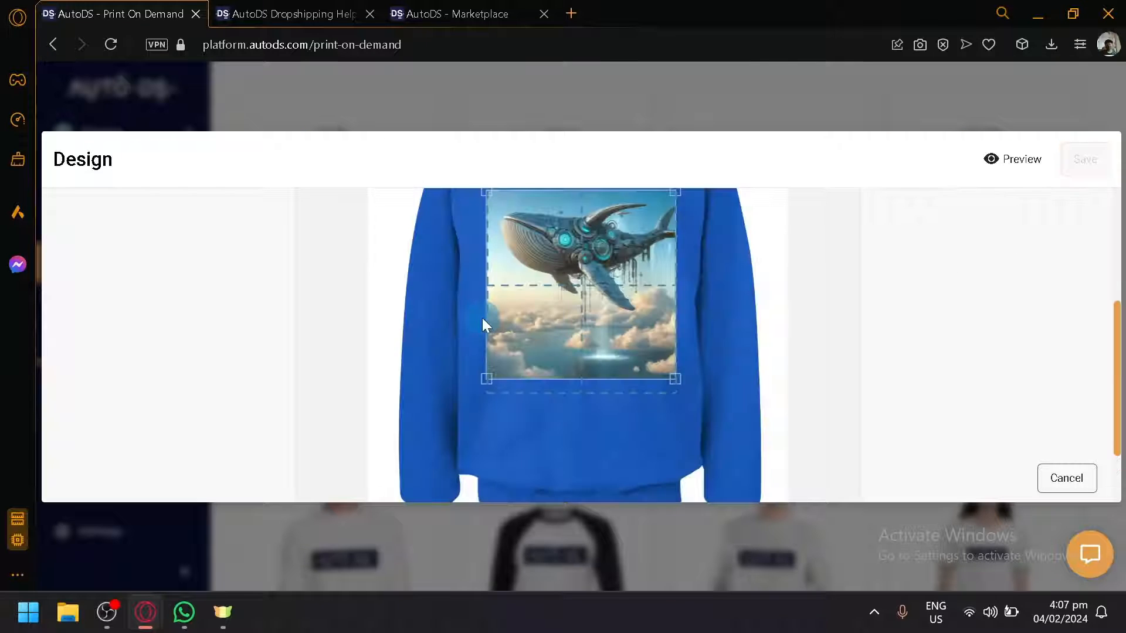
scroll(487, 319, "up", 2)
scroll(1109, 457, "down", 4)
scroll(620, 365, "up", 5)
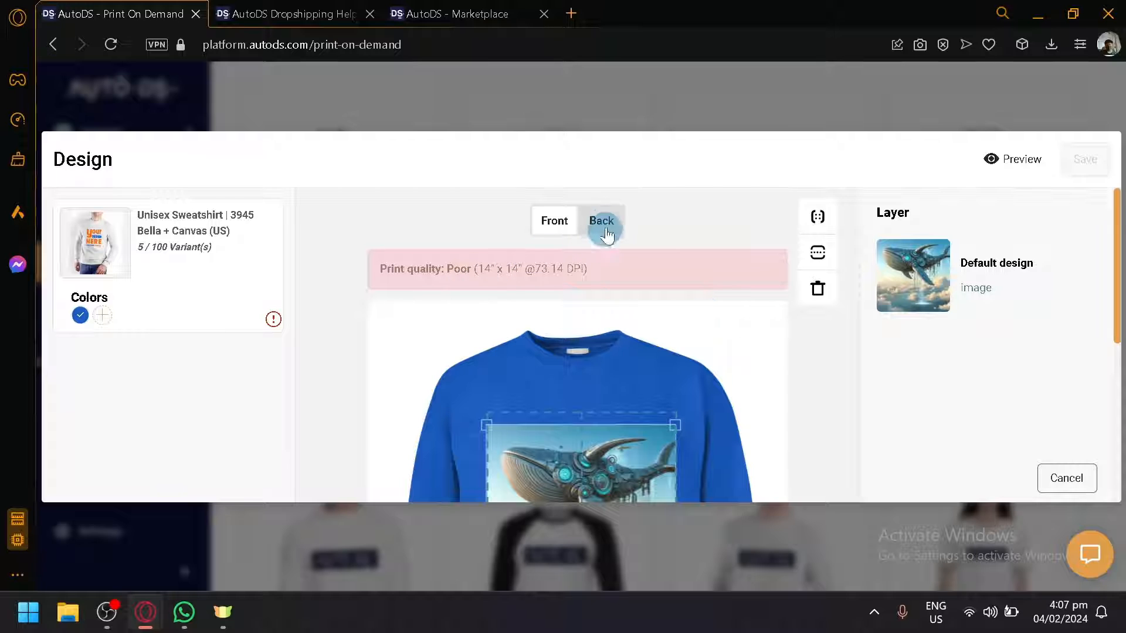
Step: Check the print quality warning, then close the design editor without saving
mouse_move(274, 317)
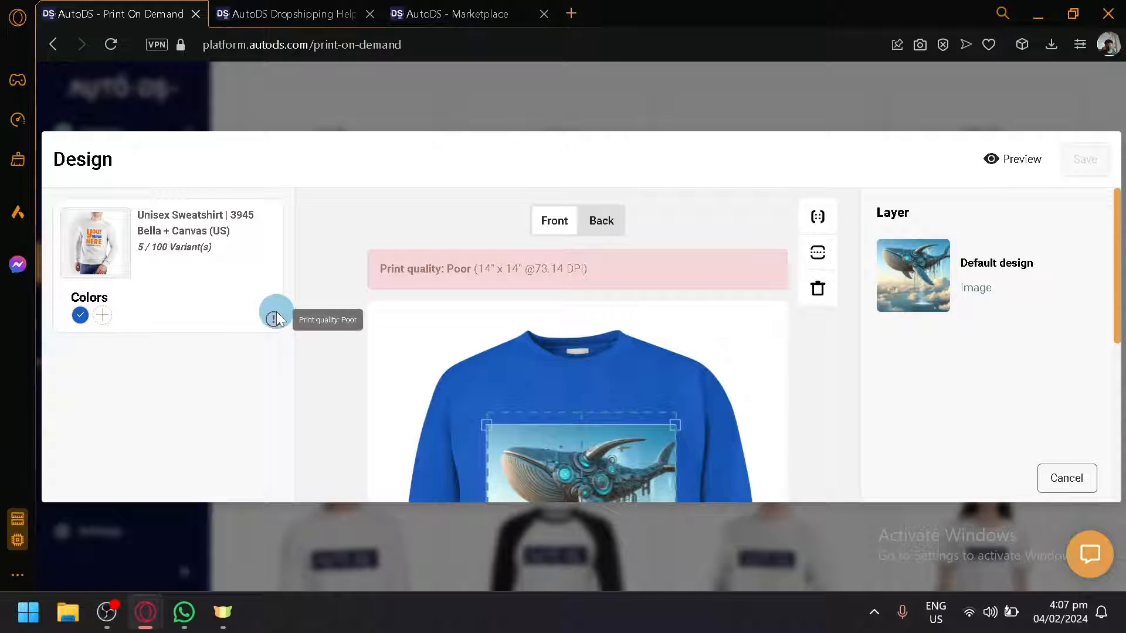
scroll(722, 347, "down", 5)
scroll(605, 316, "up", 2)
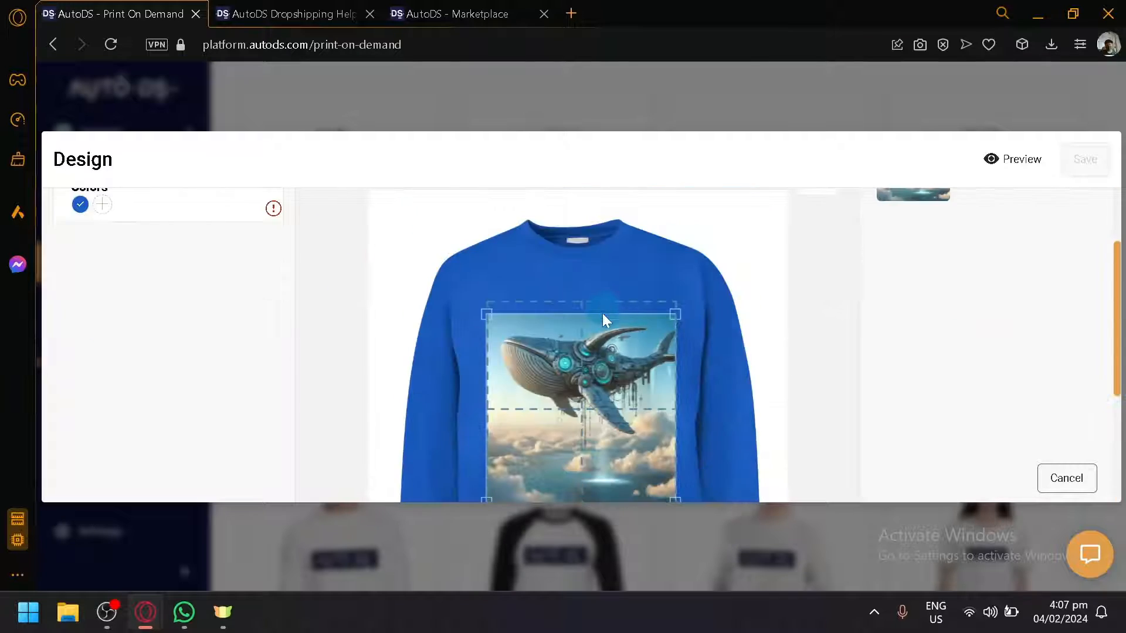
scroll(597, 353, "up", 2)
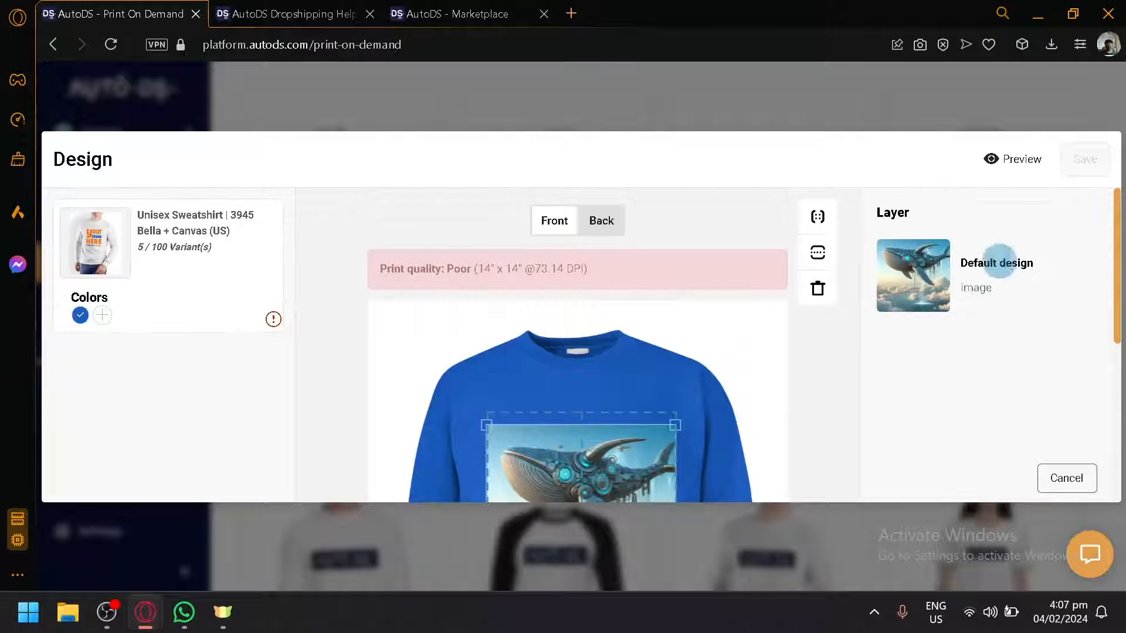
left_click(1061, 112)
scroll(575, 256, "down", 4)
scroll(580, 255, "up", 4)
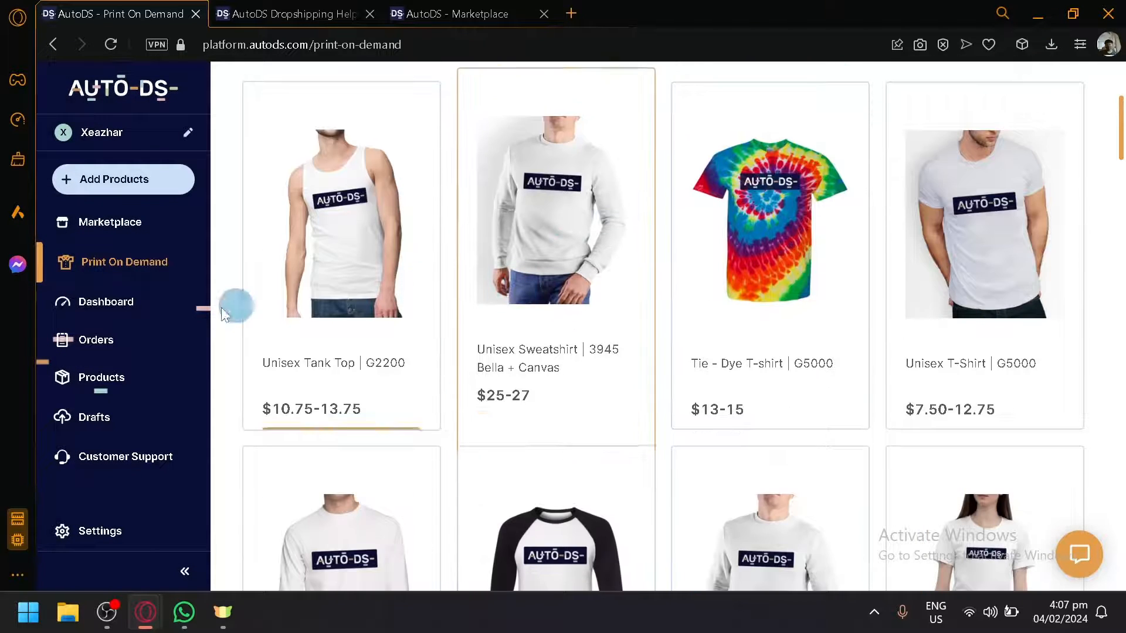
Step: Open the Orders page and start adding a single product, selecting the supplier URL field
left_click(115, 345)
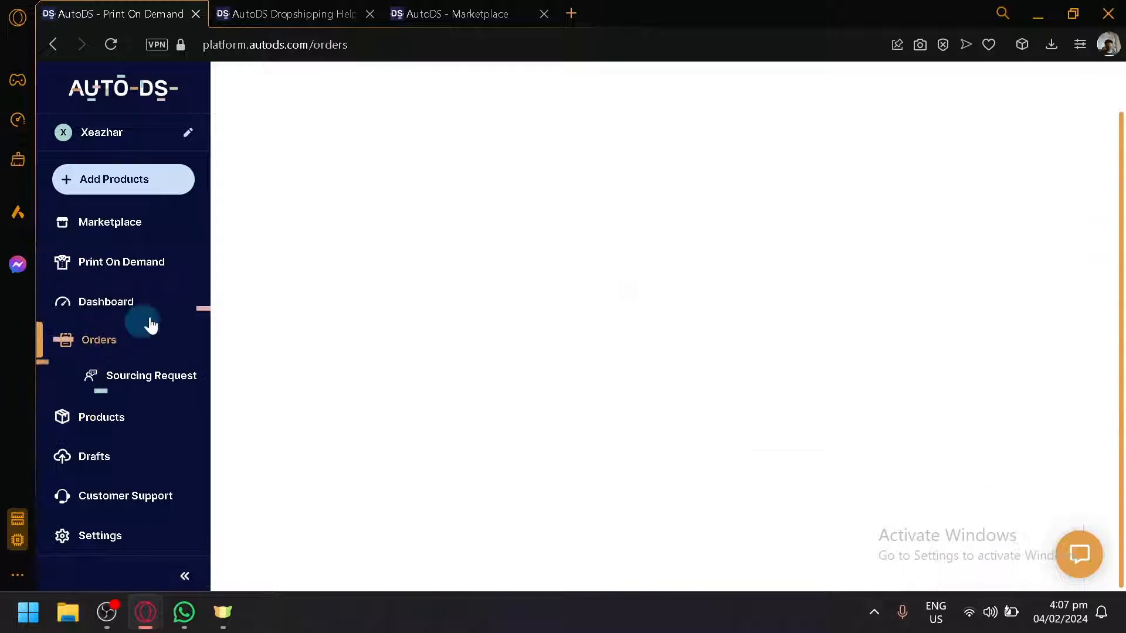
left_click(138, 451)
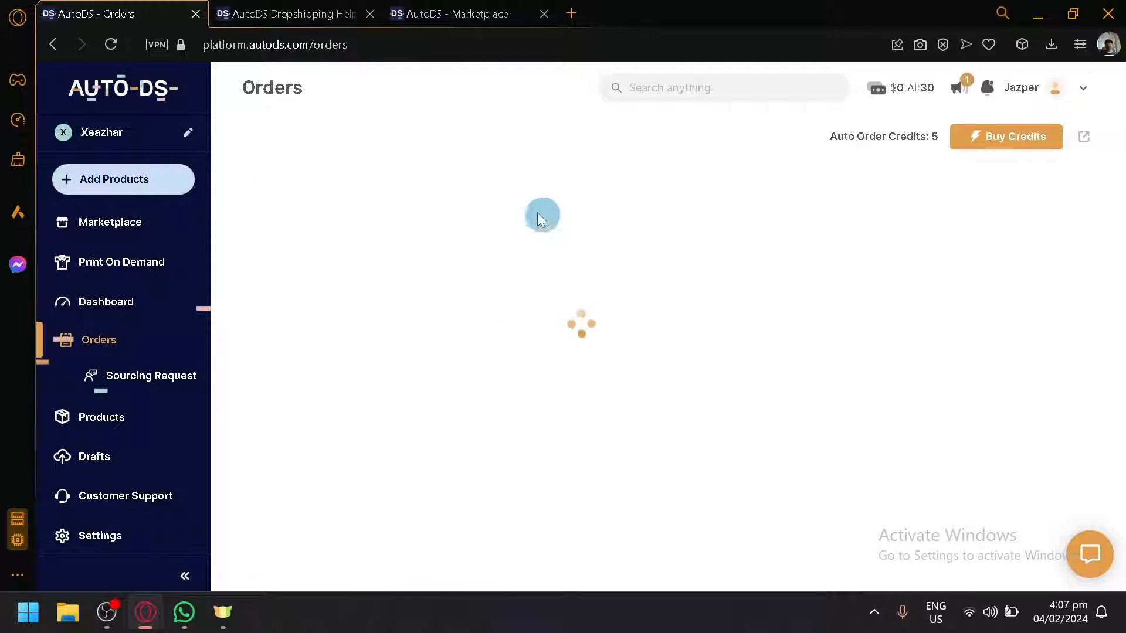
left_click(154, 193)
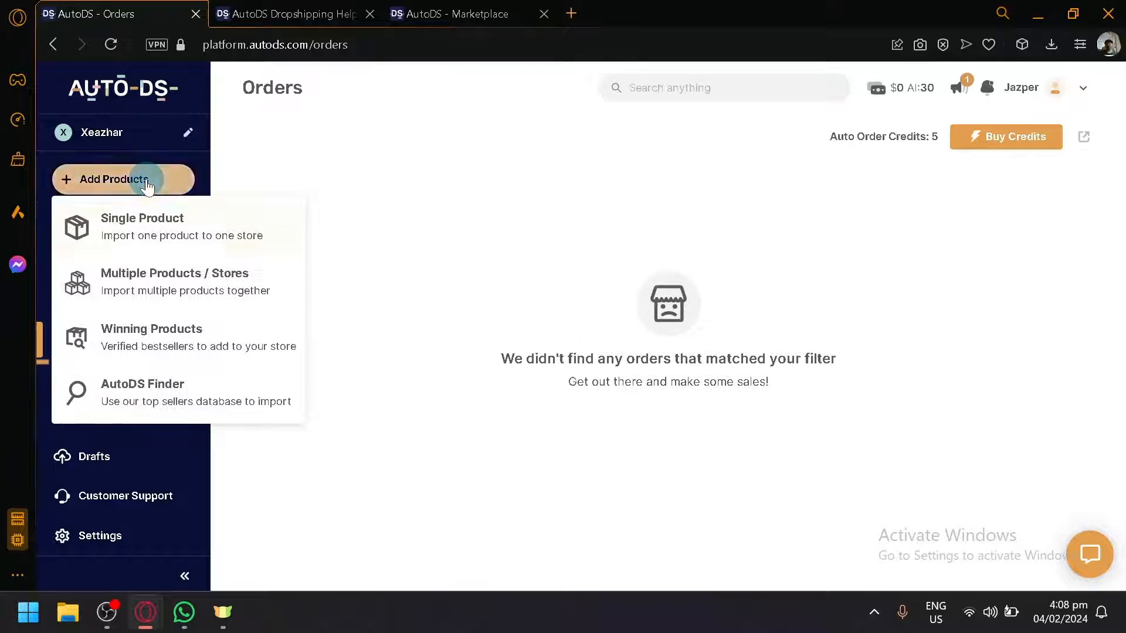
left_click(176, 226)
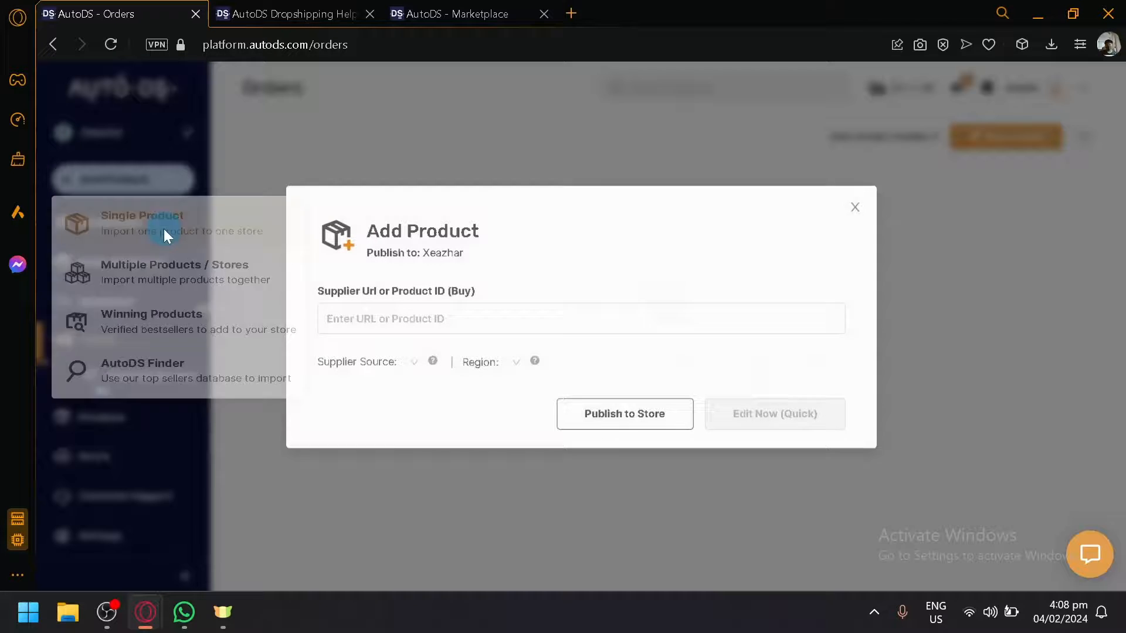
left_click(460, 315)
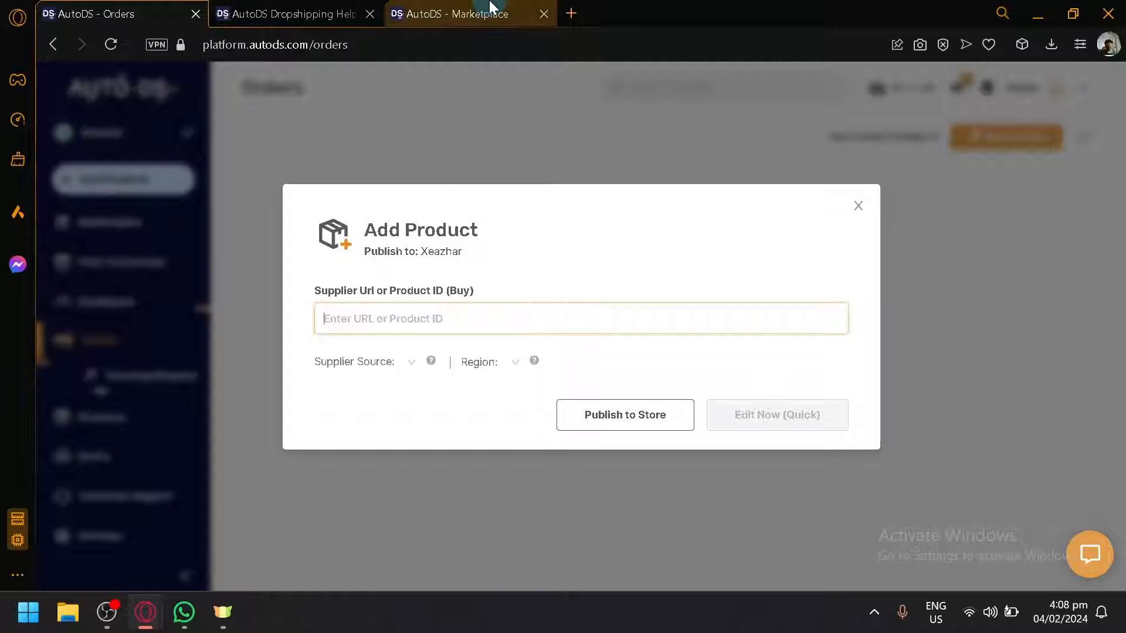
Step: Open cjdropshipping.com in a new browser tab
left_click(575, 9)
type("cj")
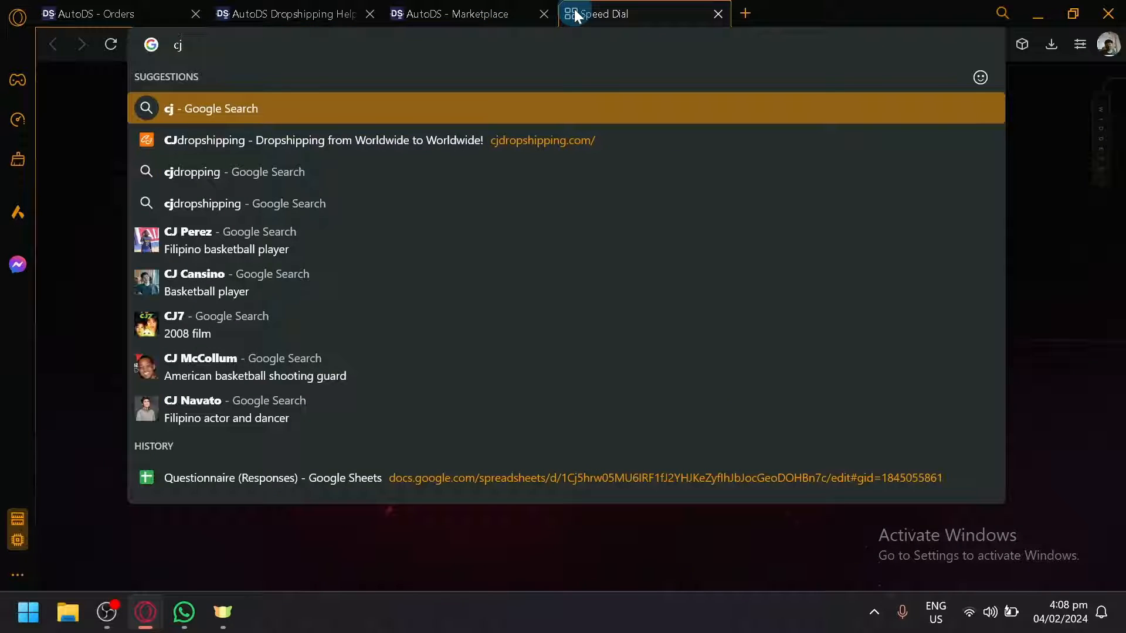
key("Down")
key("Return")
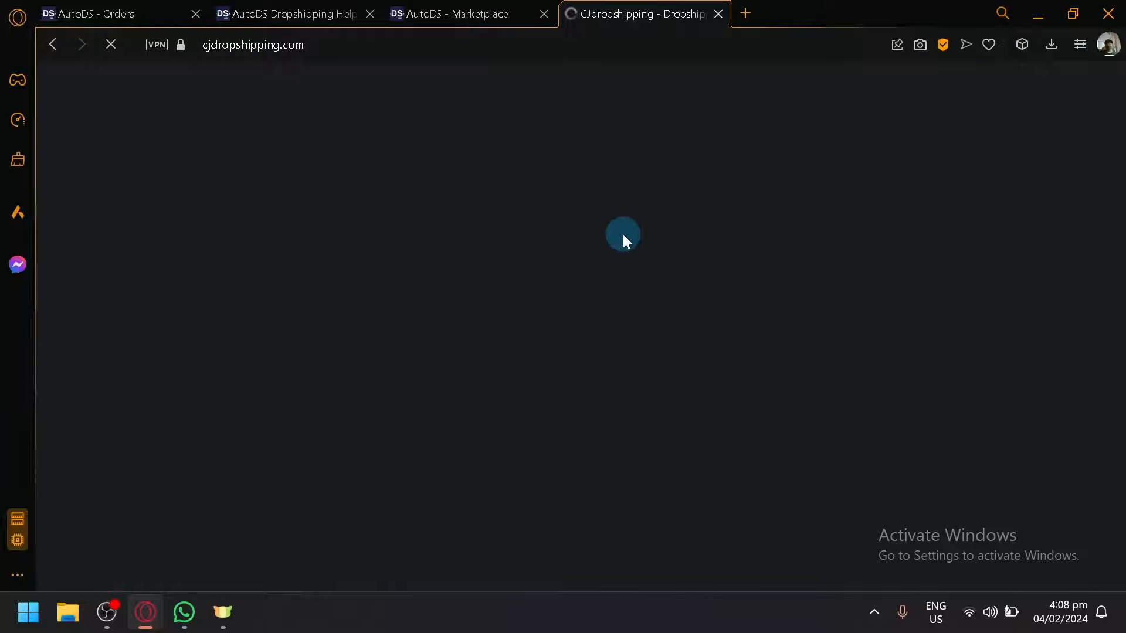
Step: Browse CJdropshipping's Trending Products and open the Hair Straightener Cordless product page
left_click(135, 15)
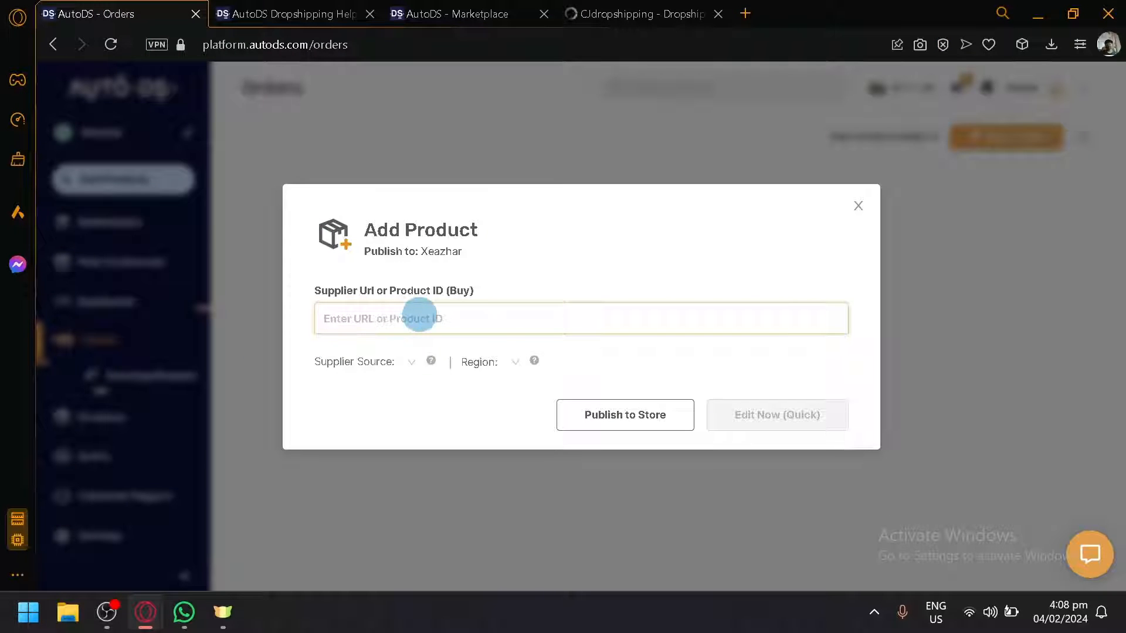
left_click(667, 8)
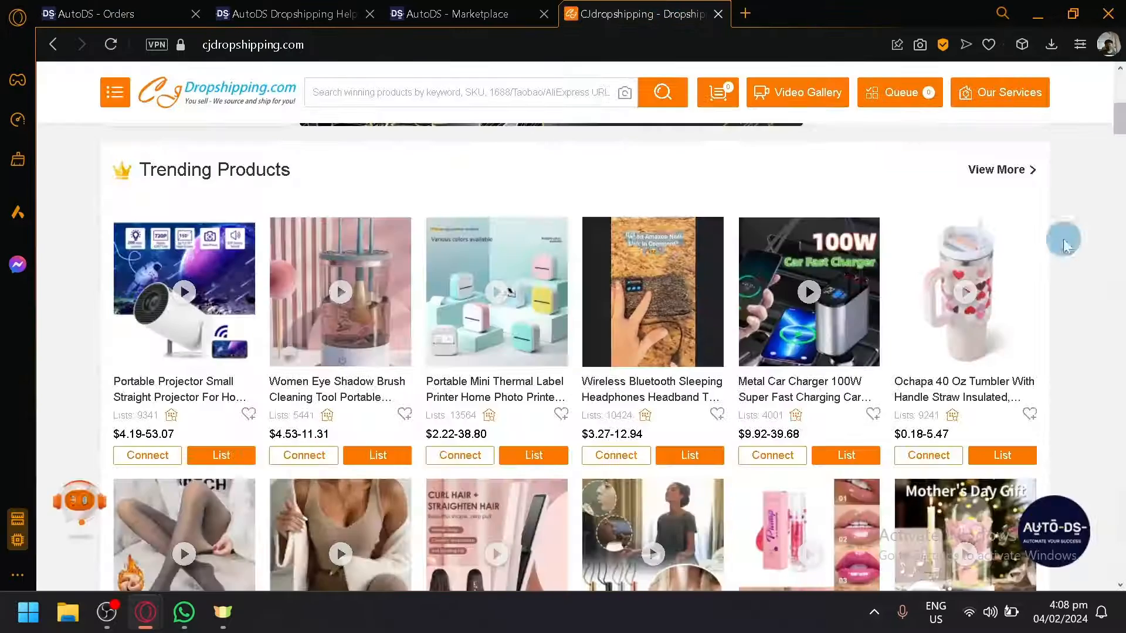
scroll(821, 311, "down", 2)
scroll(776, 399, "down", 2)
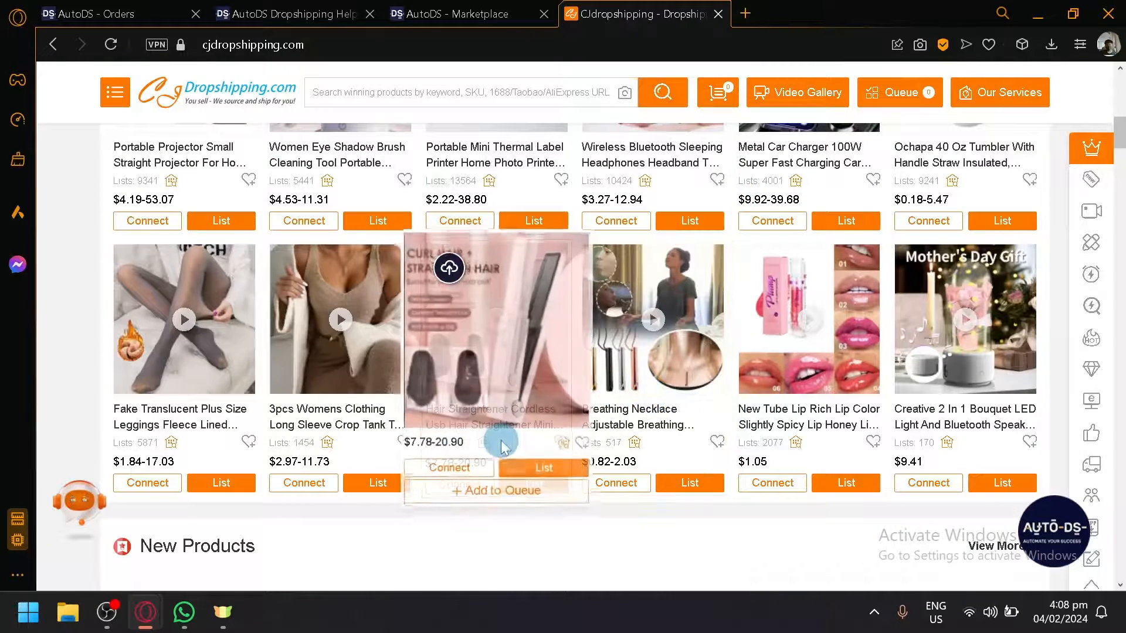
left_click(502, 446)
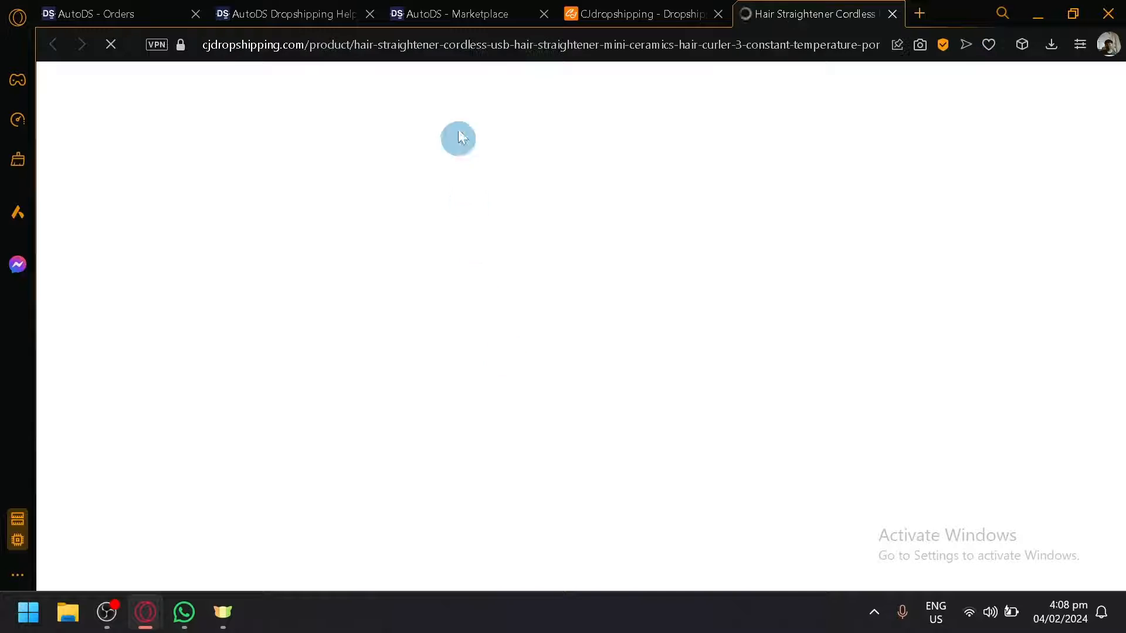
Step: Copy the Hair Straightener product's URL and paste it into the Add Product supplier URL field
left_click(465, 44)
key("ctrl+c")
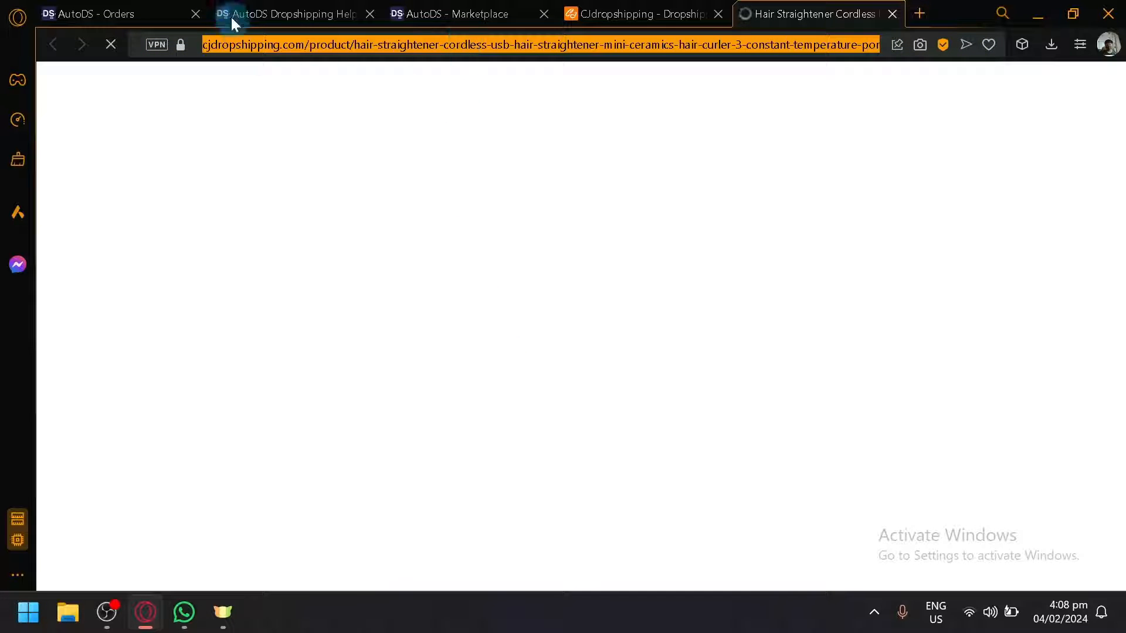
left_click(151, 9)
left_click(434, 319)
key("ctrl+v")
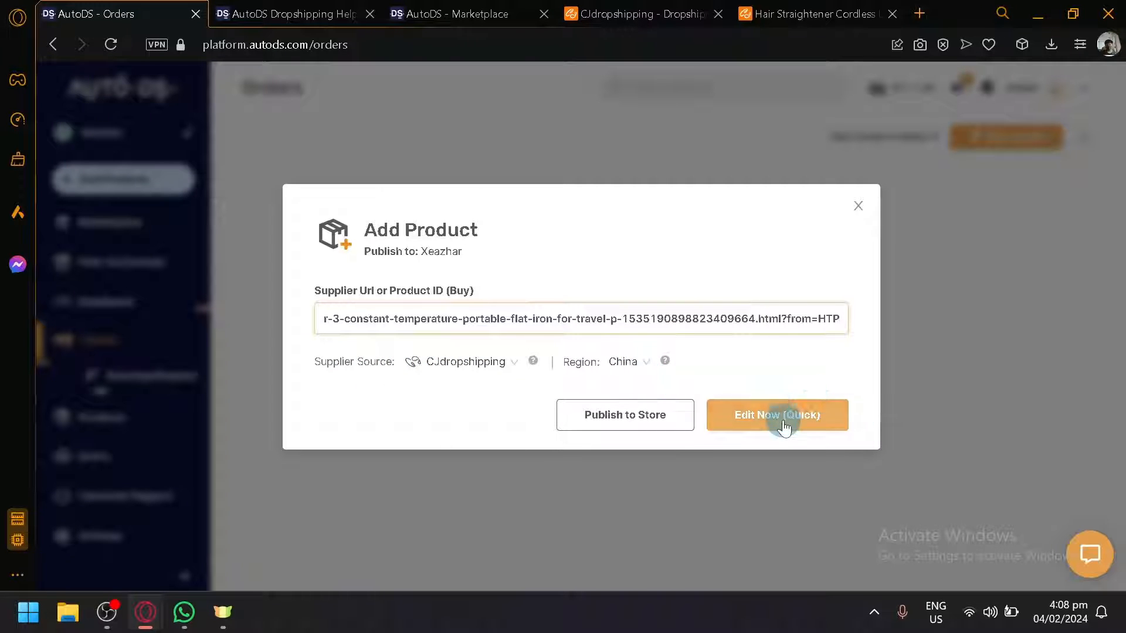
Step: Publish the Hair Straightener product to the store and open its import progress on the Products page
left_click(648, 415)
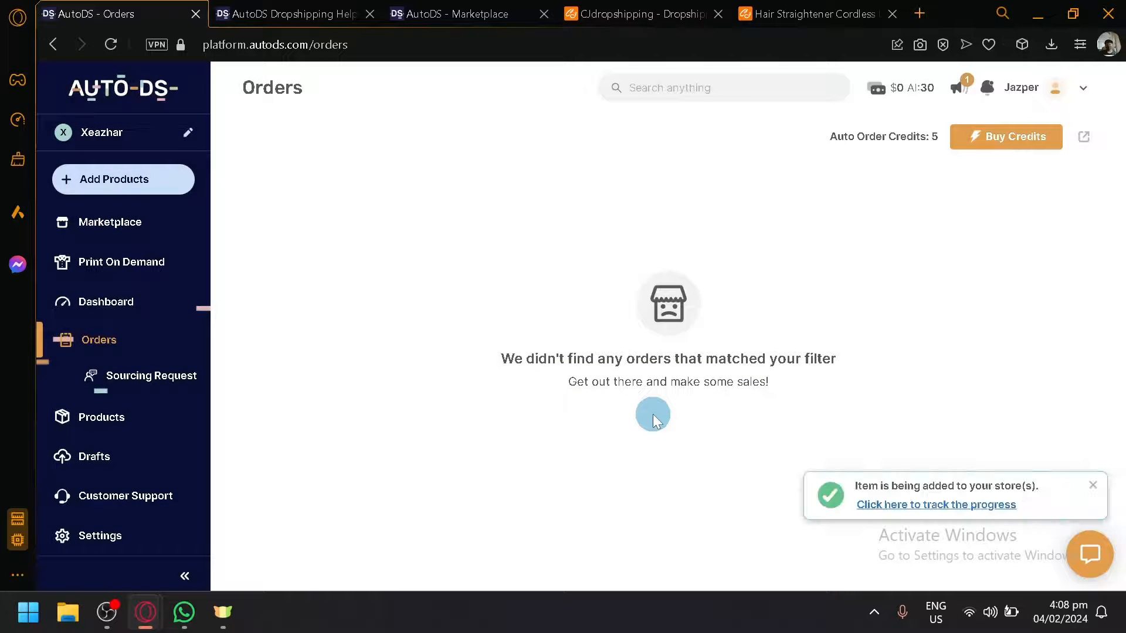
left_click(945, 510)
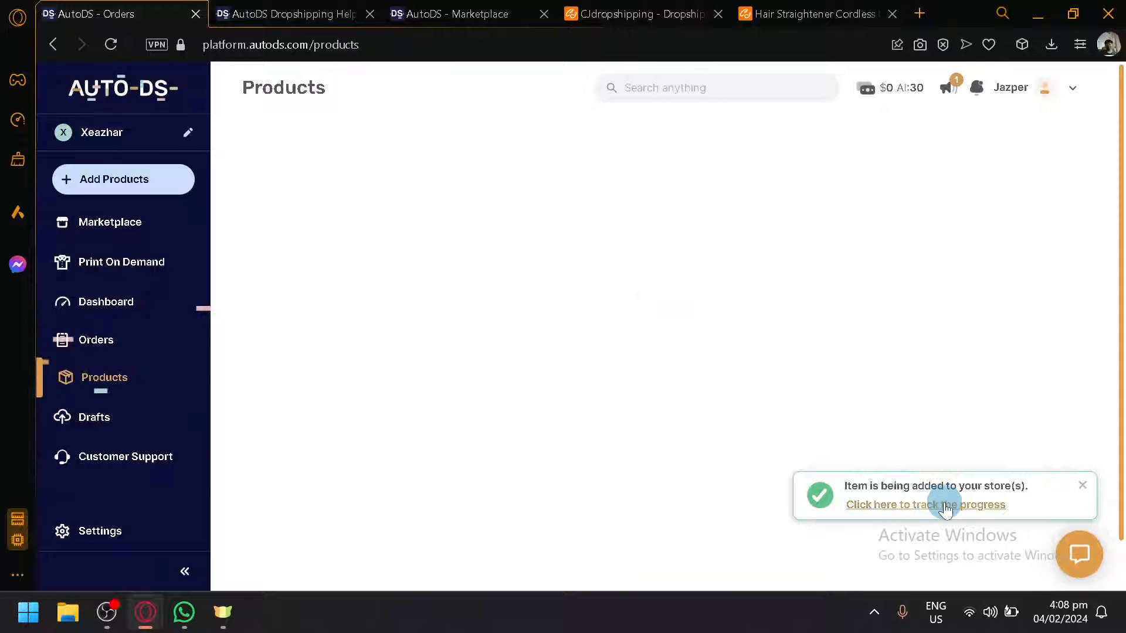
scroll(587, 346, "down", 4)
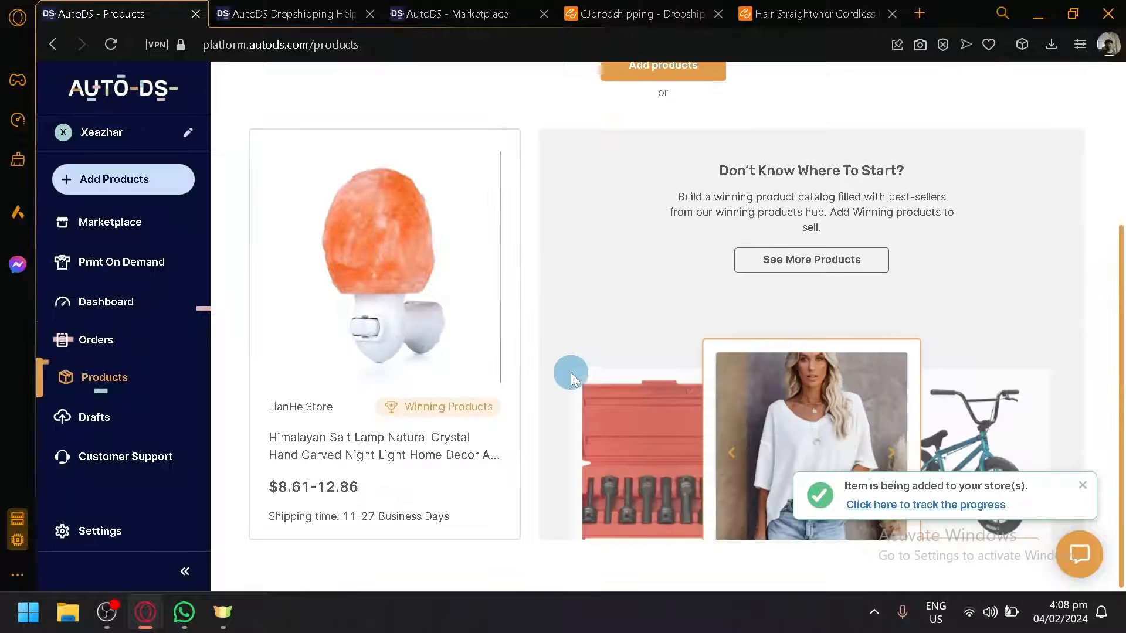
scroll(571, 376, "up", 4)
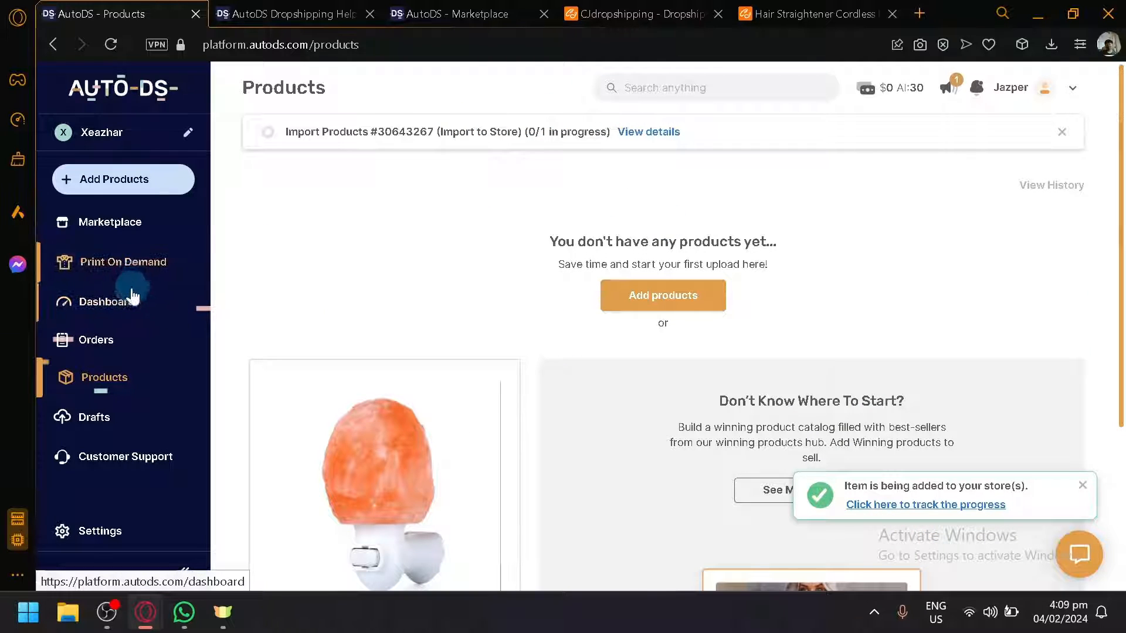
Step: Open Drafts and select the Small Dog Bed and Preserved Real Rose drafts
left_click(143, 420)
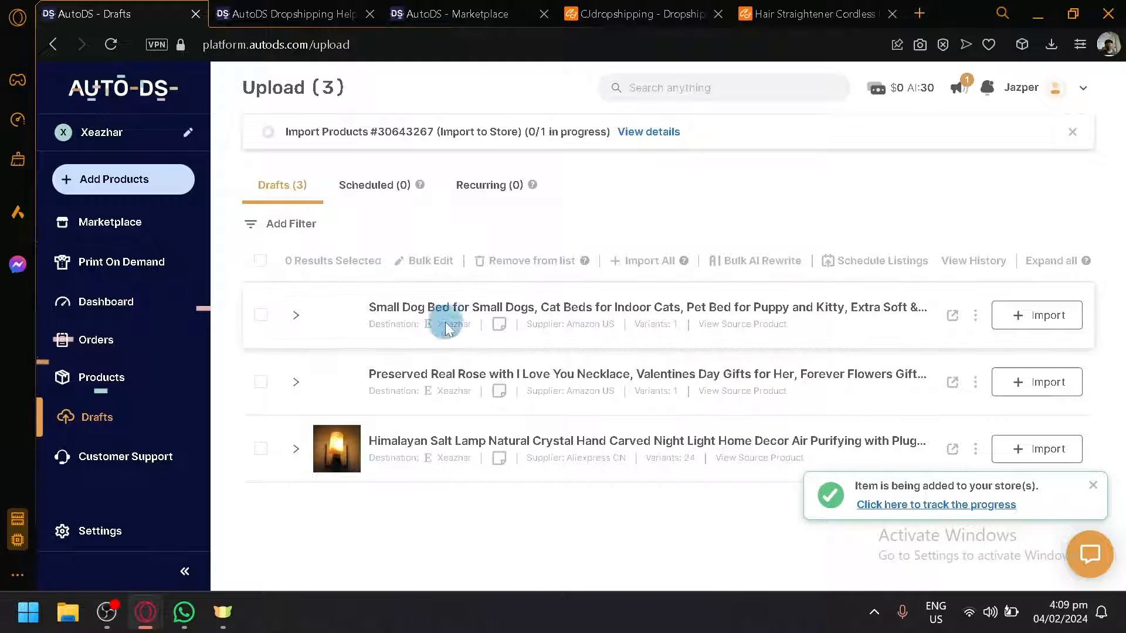
left_click(297, 319)
left_click(262, 317)
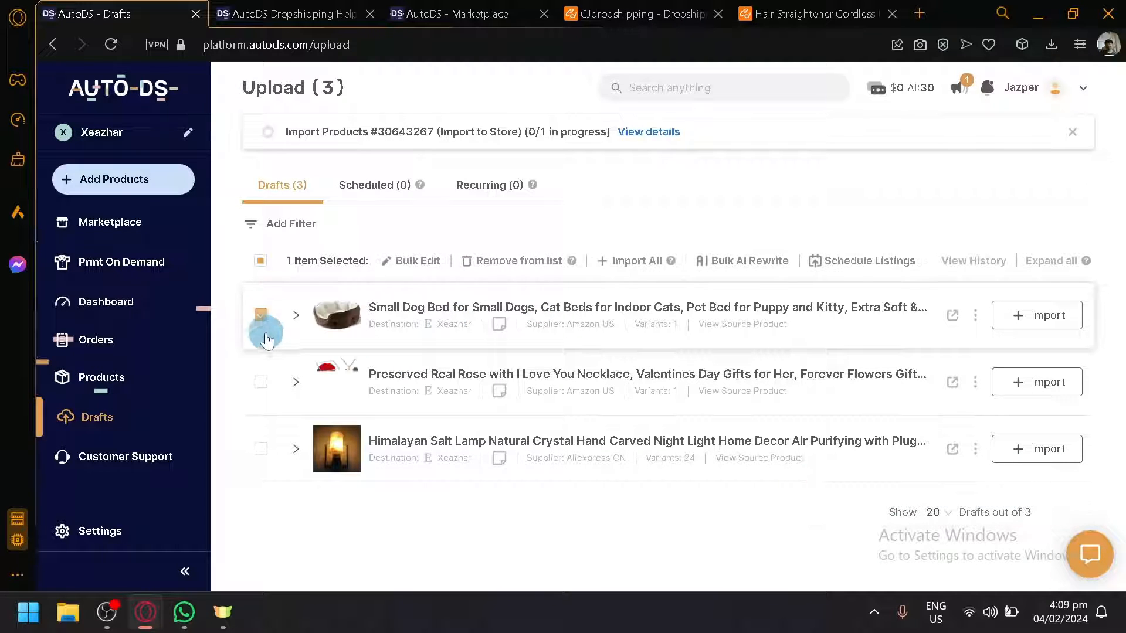
left_click(262, 382)
Step: Open Bulk Edit for the two selected drafts and cancel it
left_click(258, 444)
left_click(428, 260)
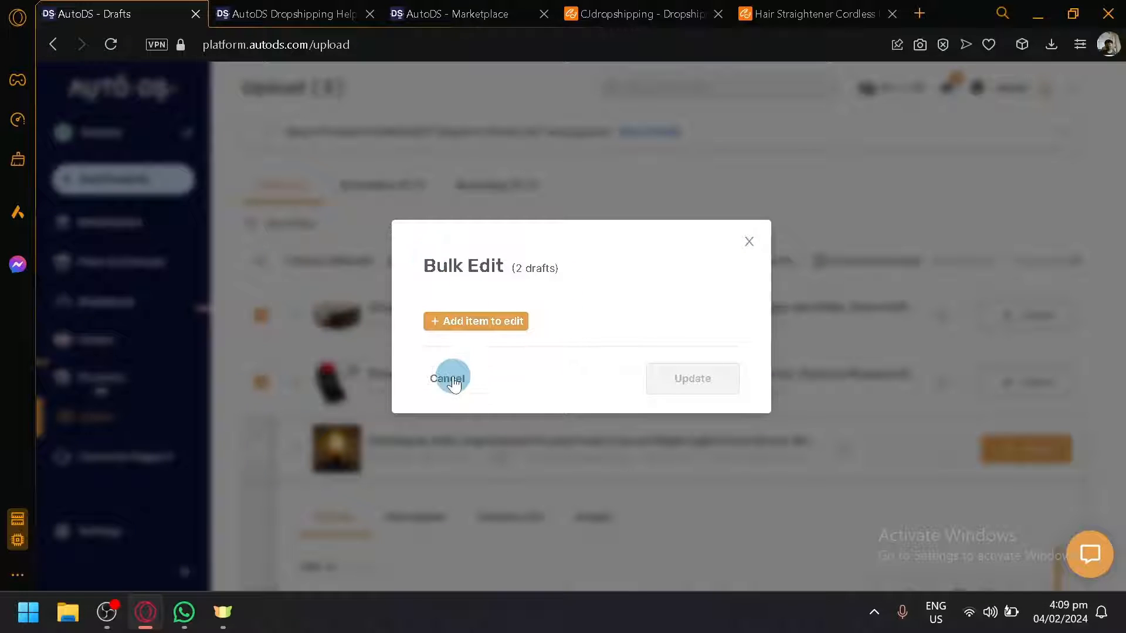
left_click(474, 442)
Step: Review the Himalayan Salt Lamp draft's Product, Description, Variants and Images tabs
scroll(523, 395, "down", 4)
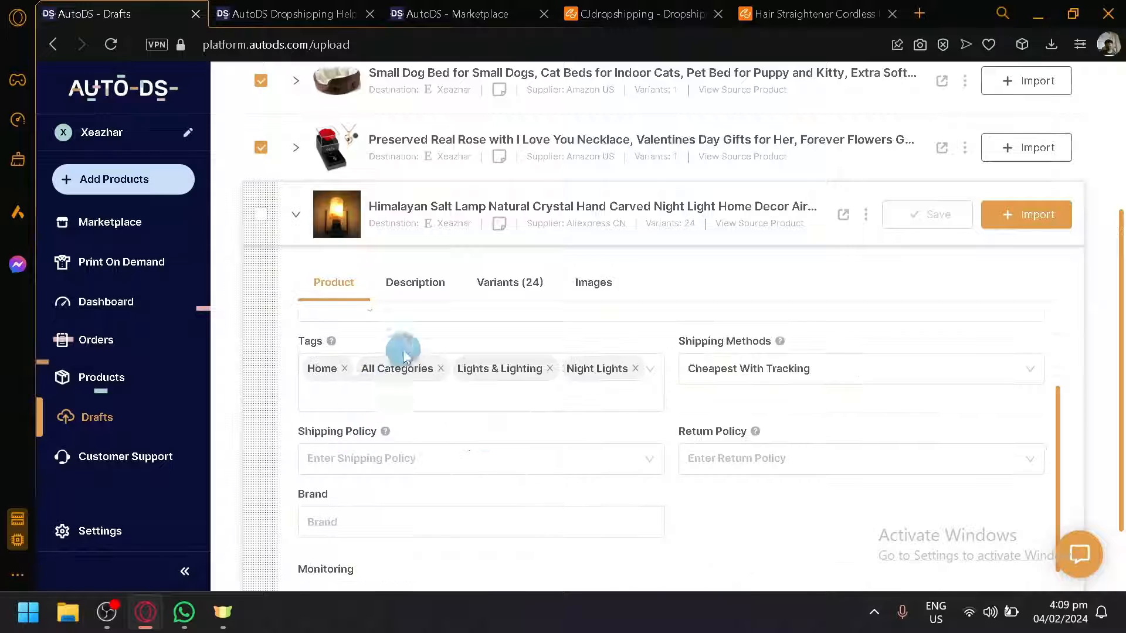
scroll(402, 365, "up", 4)
scroll(411, 388, "down", 2)
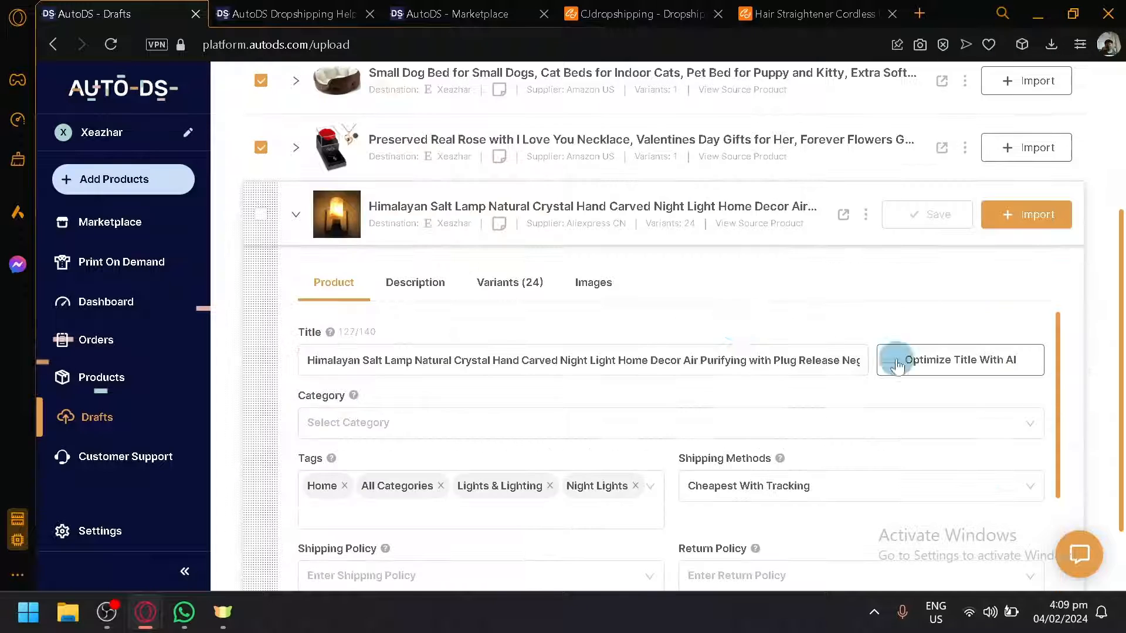
left_click(401, 291)
left_click(530, 283)
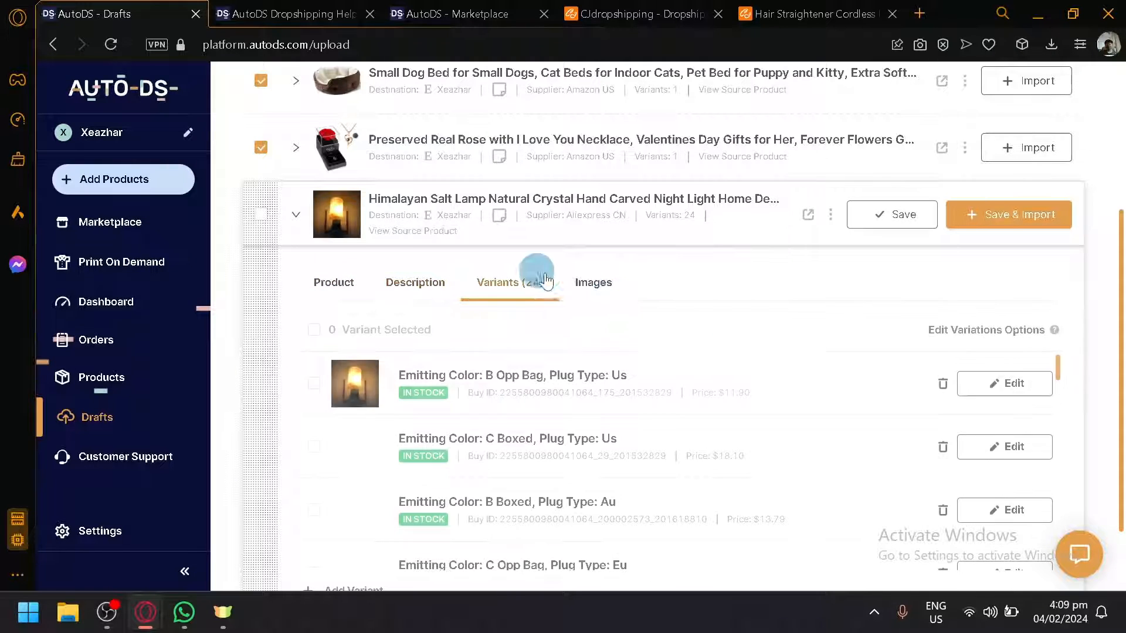
left_click(594, 284)
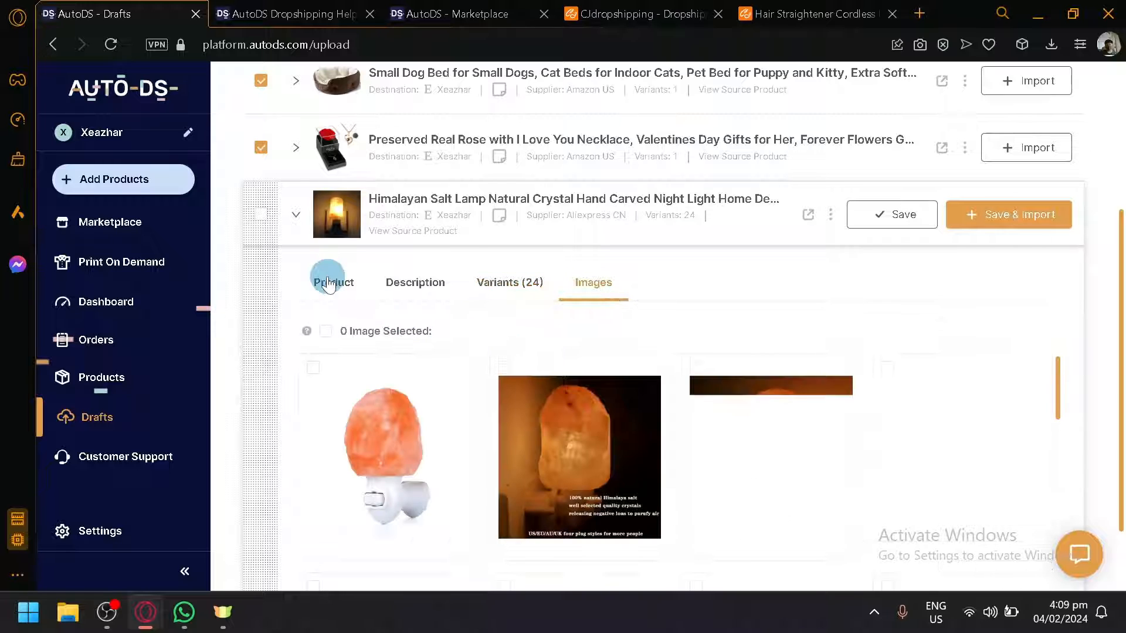
scroll(626, 428, "down", 3)
scroll(621, 426, "up", 2)
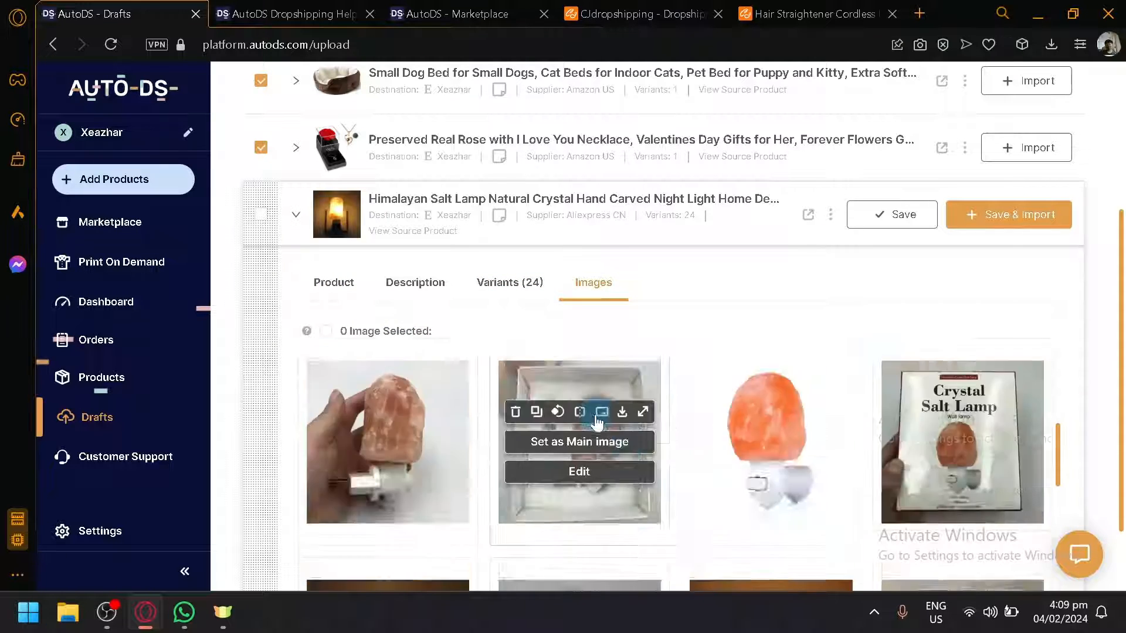
Step: Set the fourth image of the Himalayan Salt Lamp draft as its main image
left_click(347, 292)
left_click(597, 286)
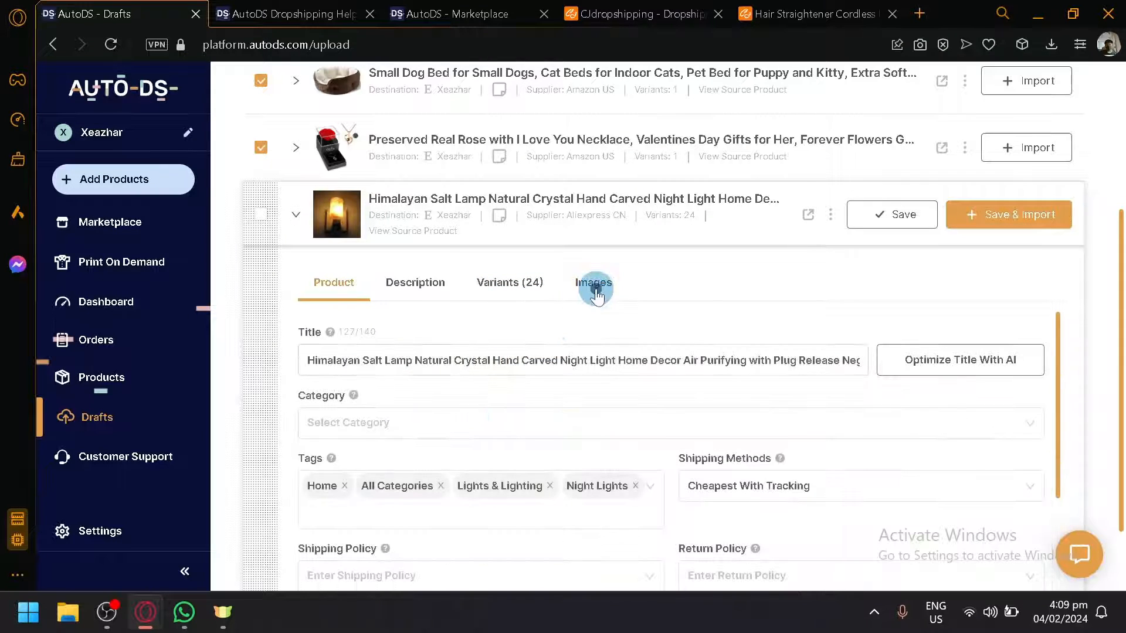
scroll(608, 305, "down", 2)
mouse_move(1038, 378)
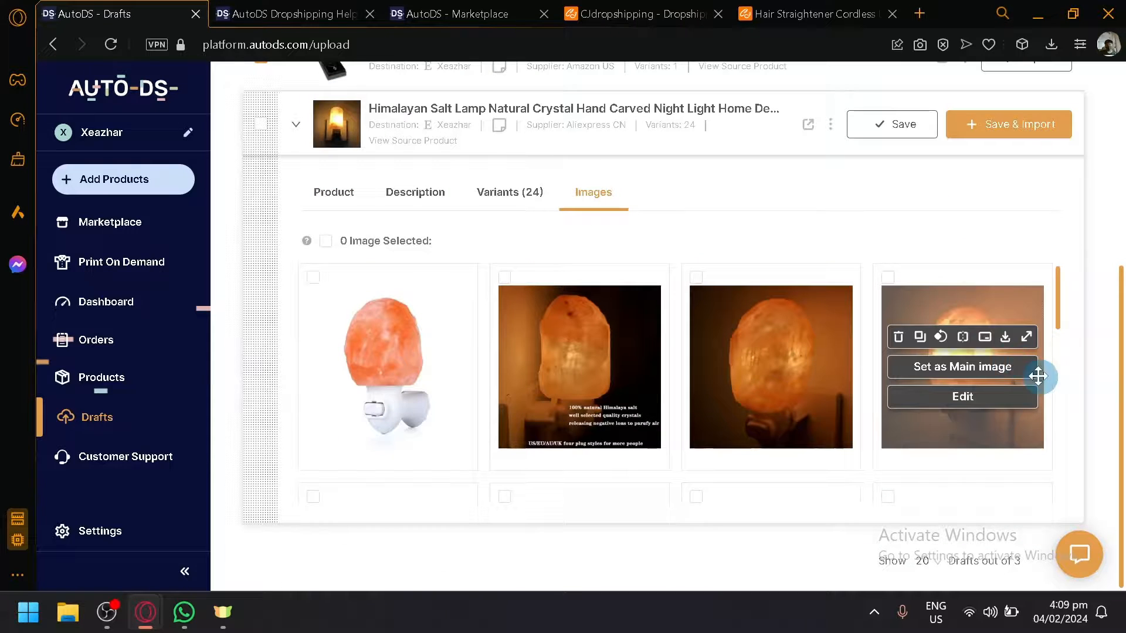
left_click(981, 367)
scroll(352, 258, "up", 2)
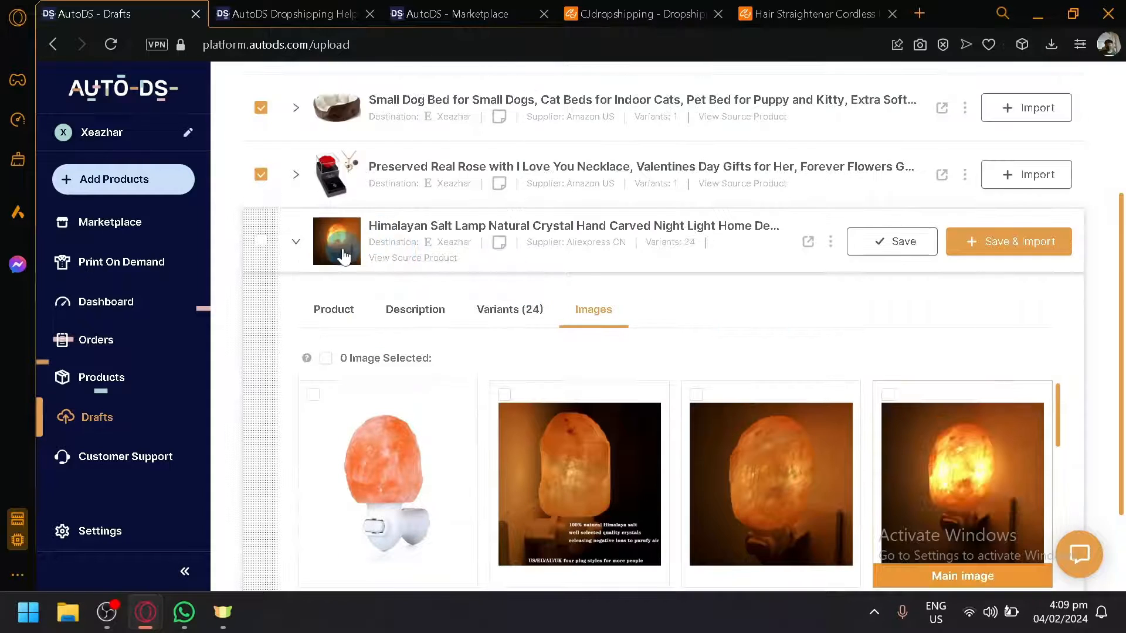
Step: Expand the Preserved Real Rose draft and examine its images
scroll(474, 344, "down", 3)
scroll(385, 292, "up", 4)
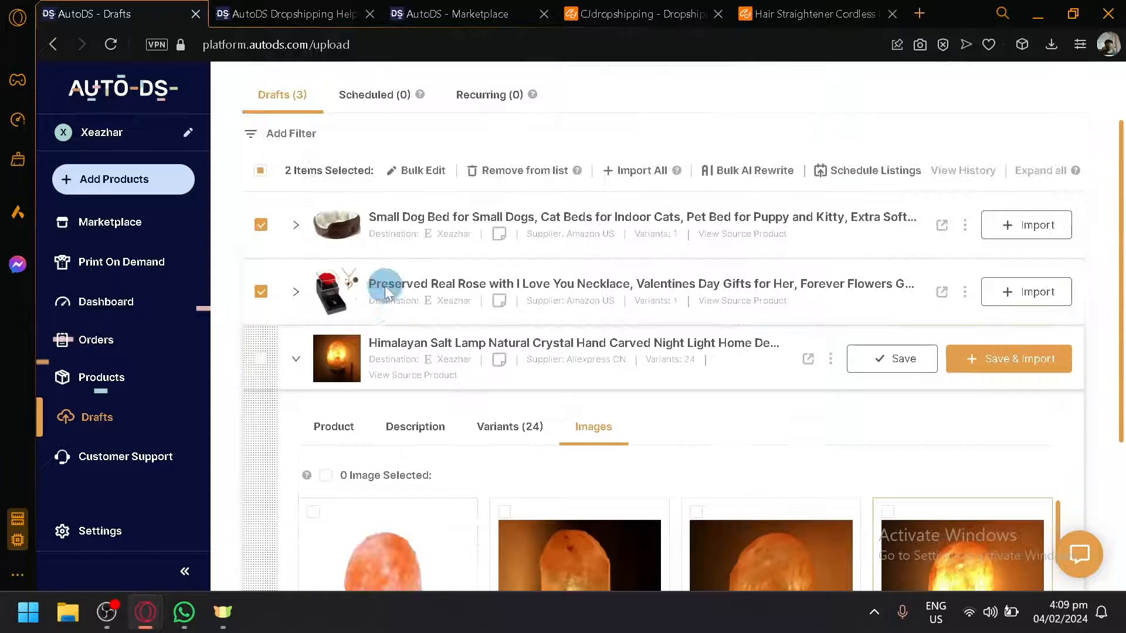
left_click(336, 296)
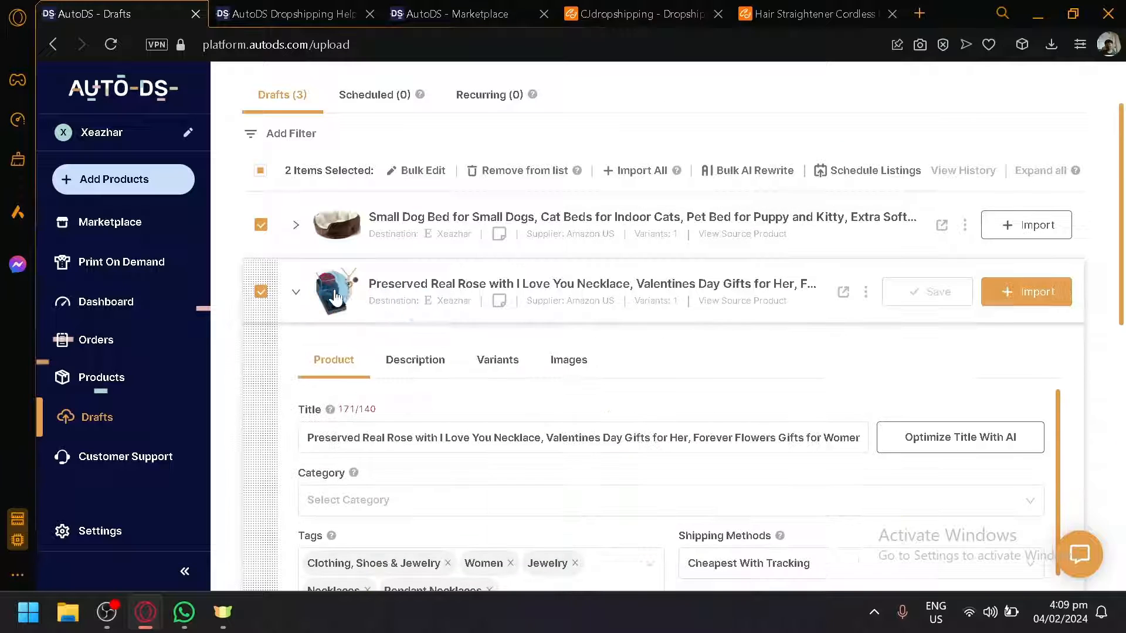
left_click(553, 366)
scroll(578, 372, "down", 4)
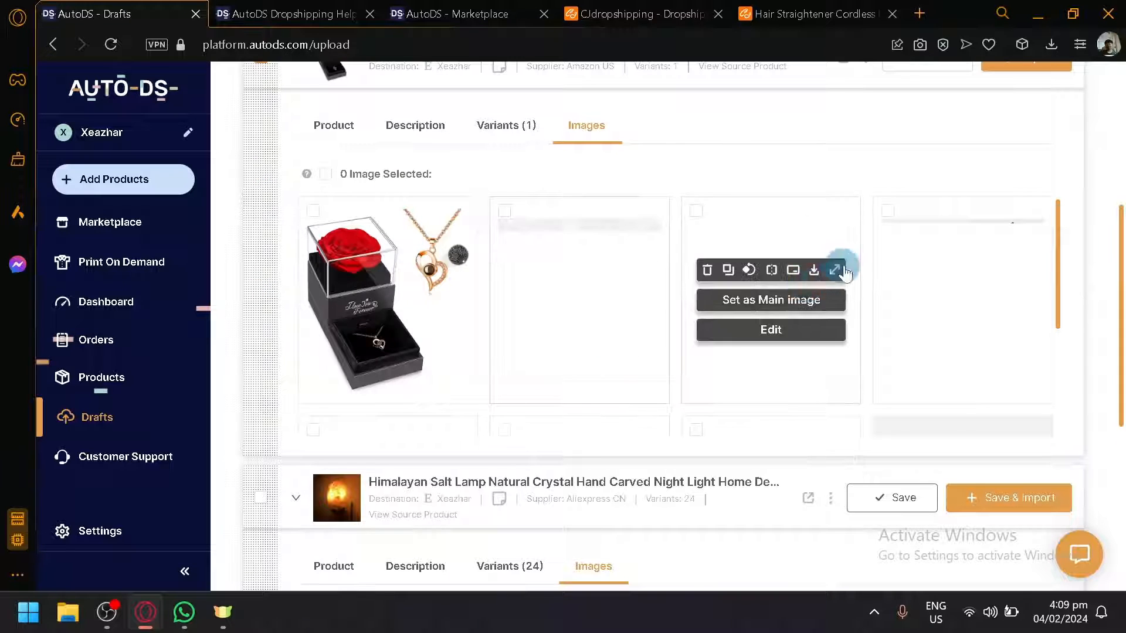
scroll(962, 274, "down", 4)
scroll(962, 302, "up", 4)
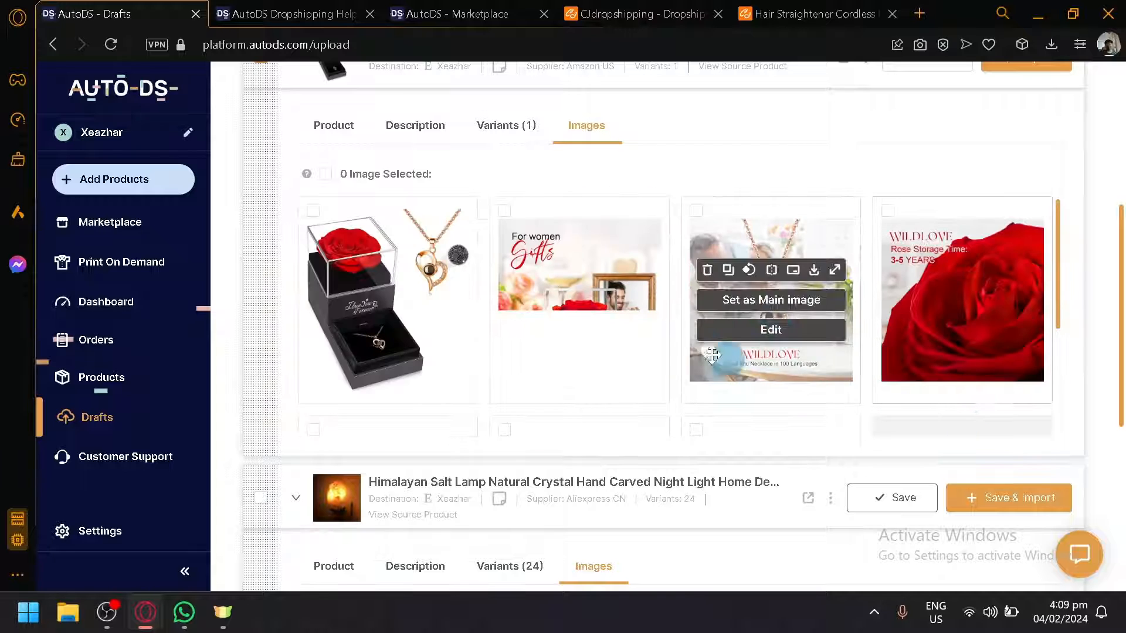
scroll(572, 293, "down", 3)
scroll(602, 307, "up", 3)
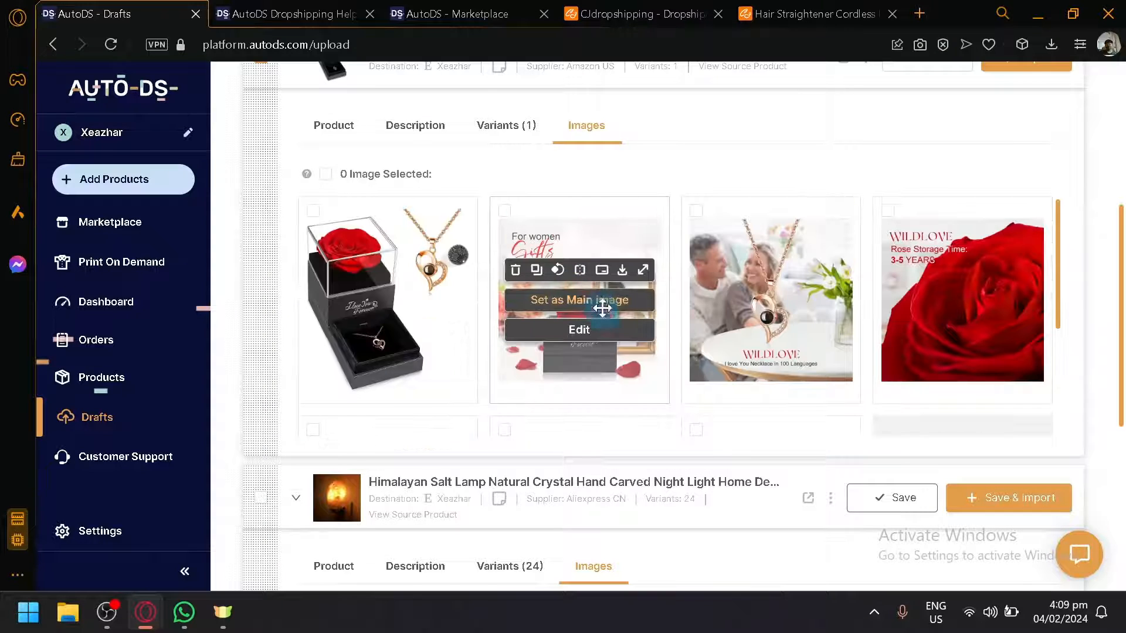
scroll(603, 300, "up", 4)
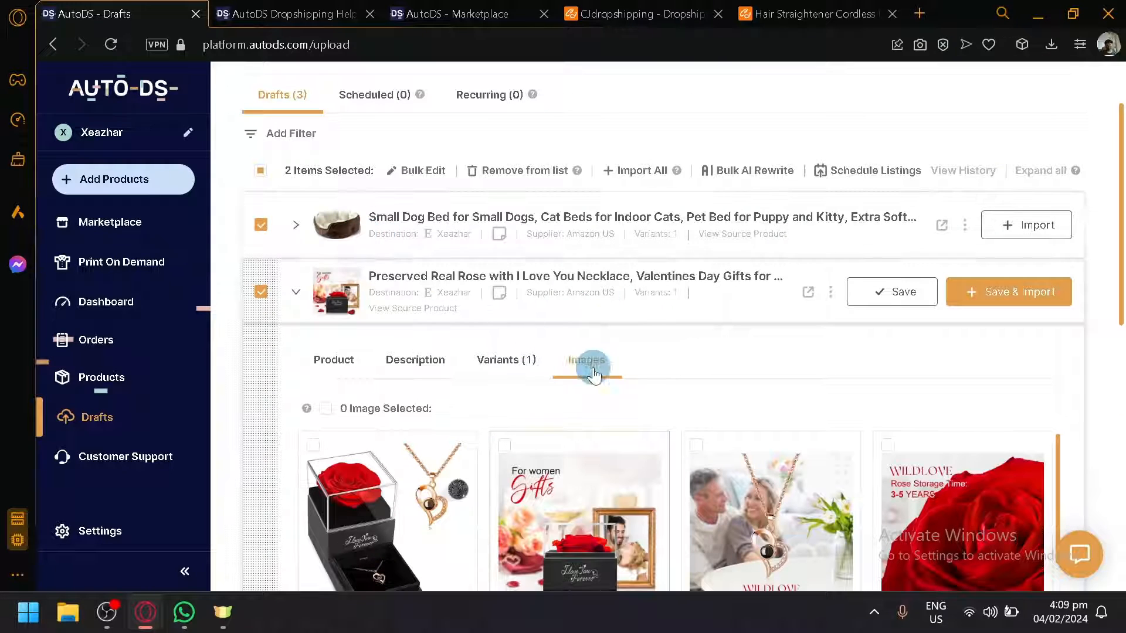
scroll(669, 355, "down", 2)
scroll(880, 334, "up", 4)
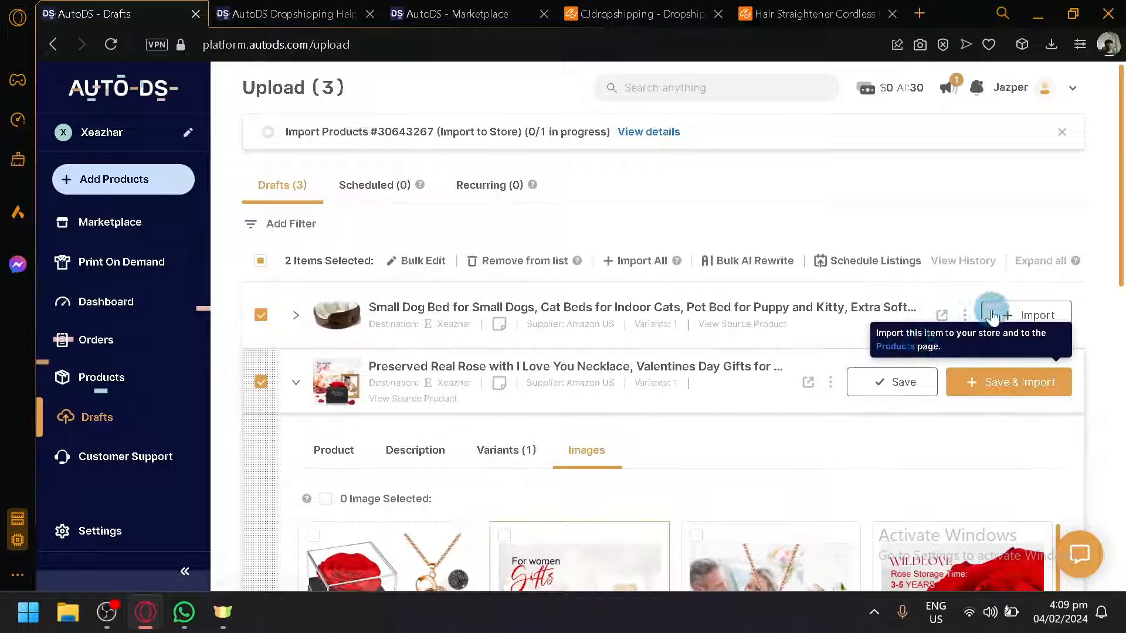
Step: Import the Small Dog Bed draft to the store and go to the Products page
left_click(992, 317)
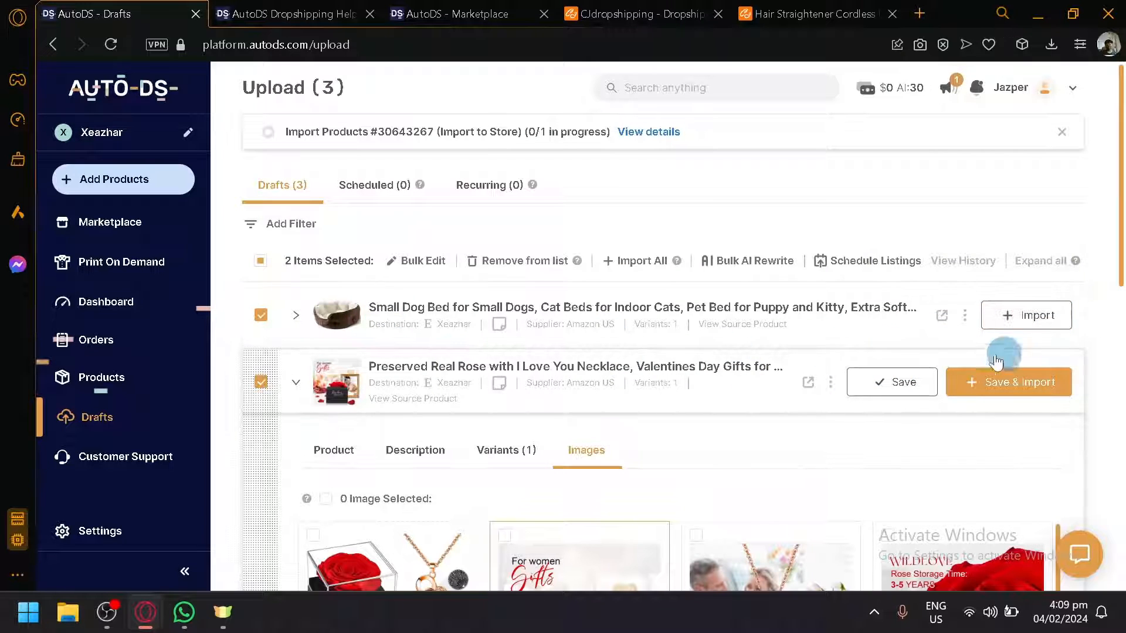
left_click(985, 315)
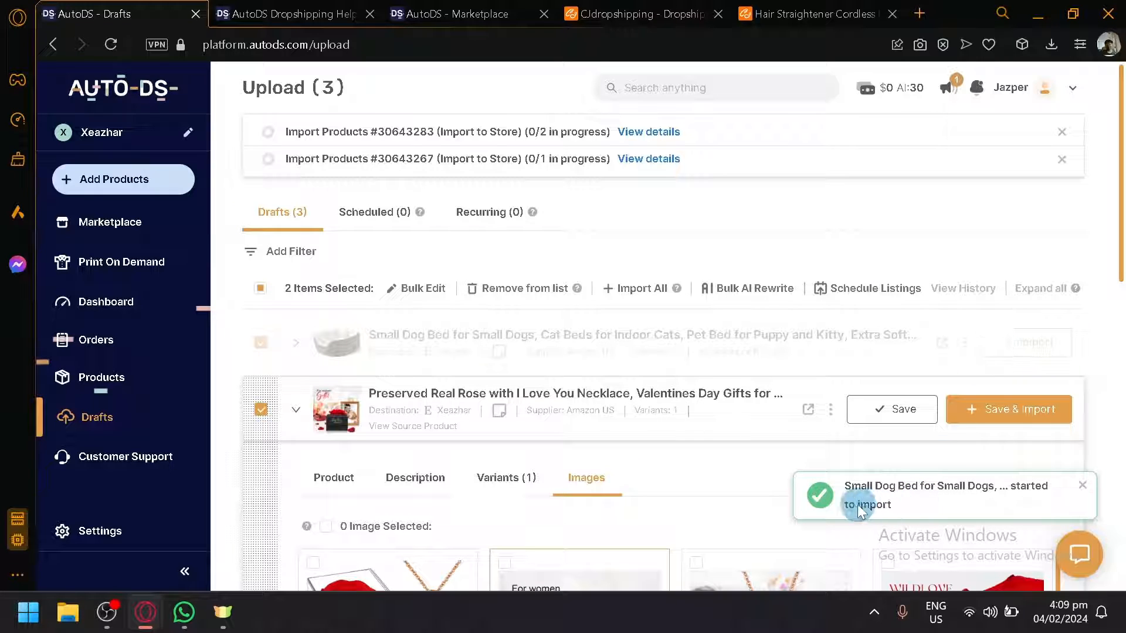
left_click(99, 343)
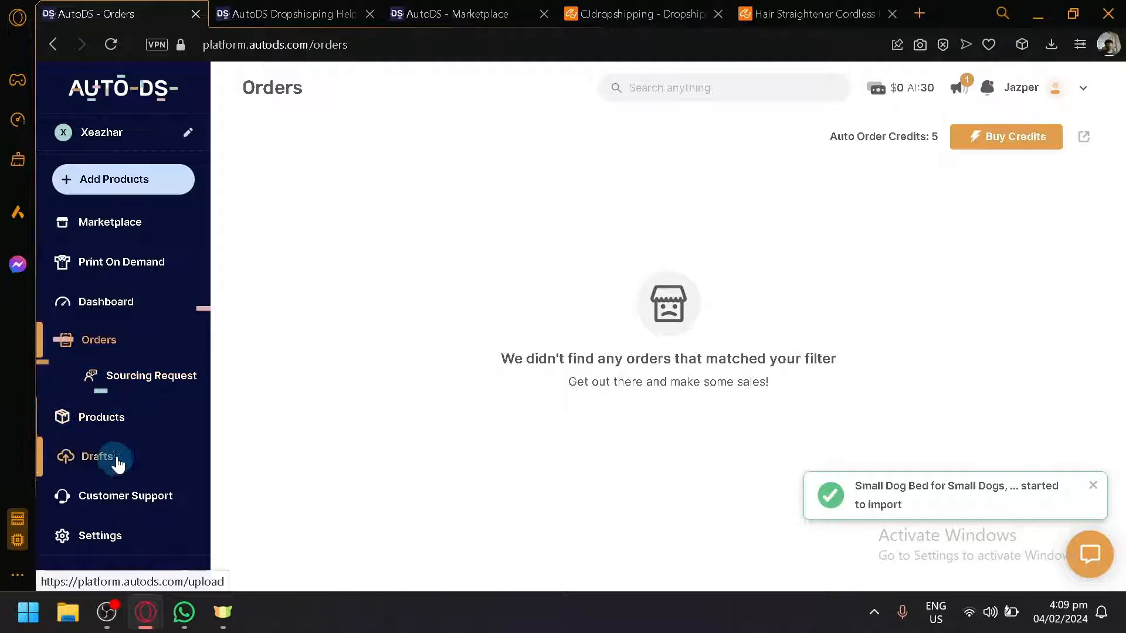
left_click(123, 423)
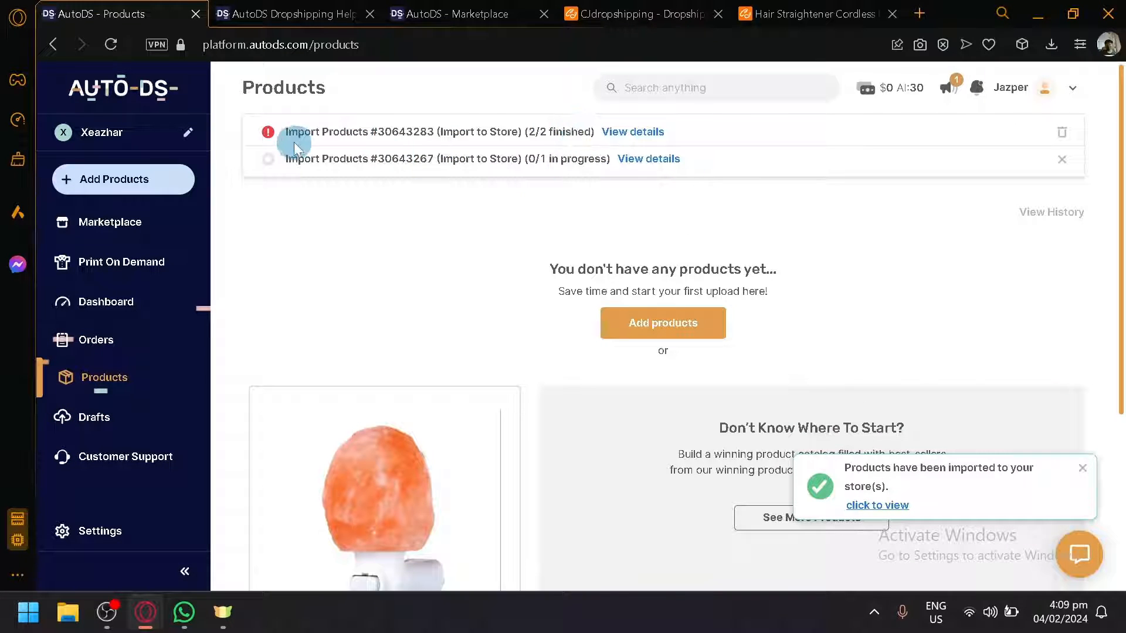
Step: Open the details of the Small Dog Bed import job, check its Failed and All Products lists, and close them
mouse_move(270, 141)
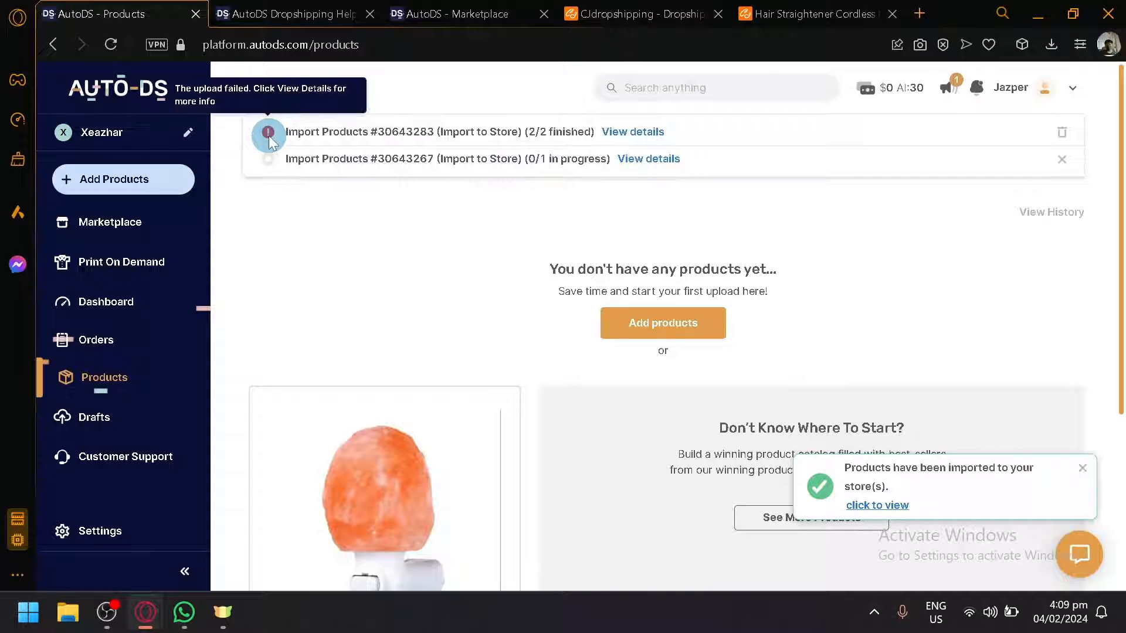
left_click(645, 133)
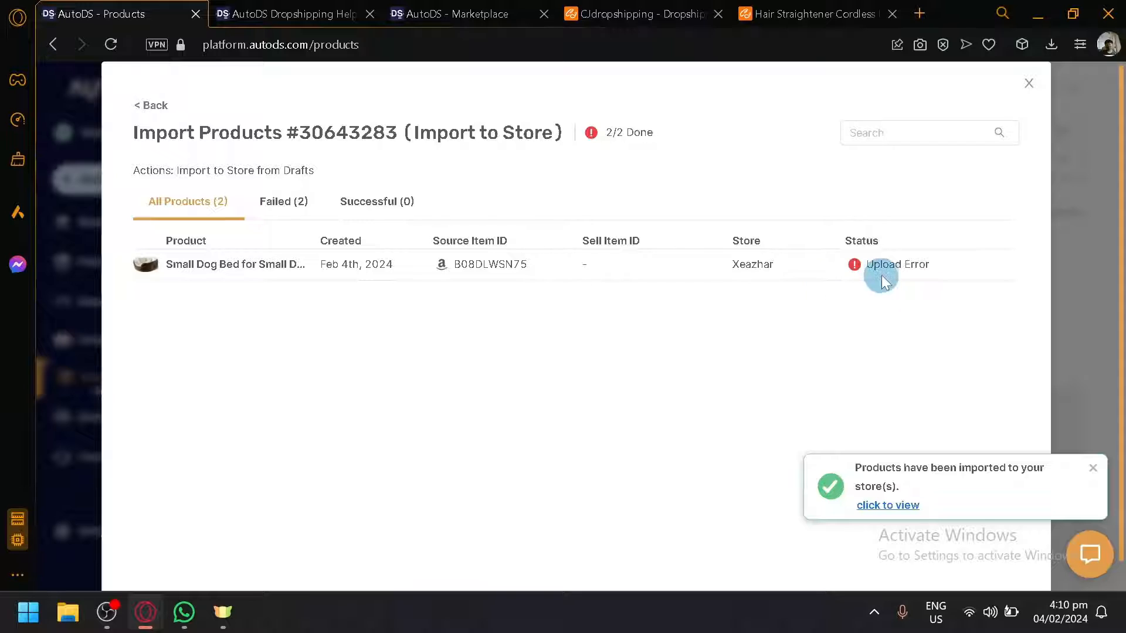
mouse_move(883, 274)
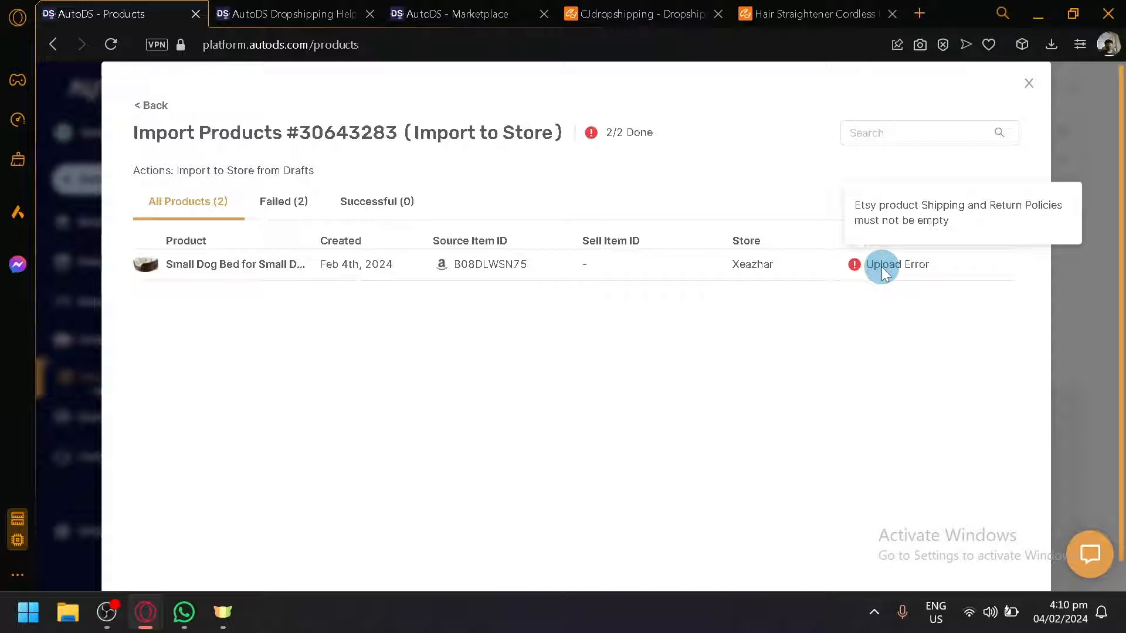
left_click(276, 206)
left_click(199, 206)
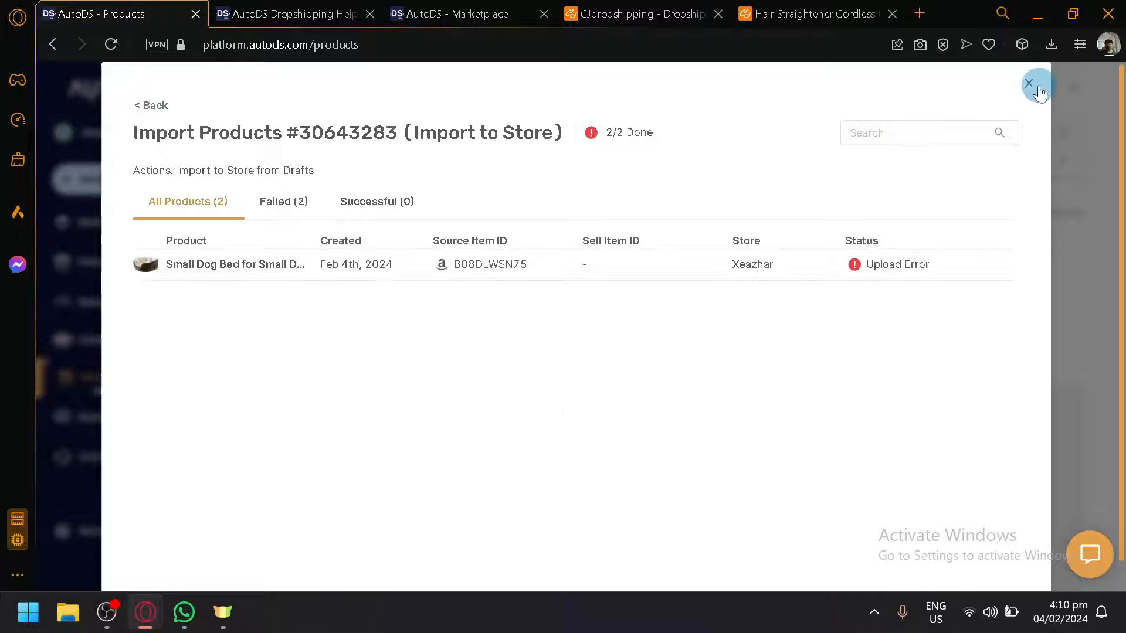
left_click(1029, 83)
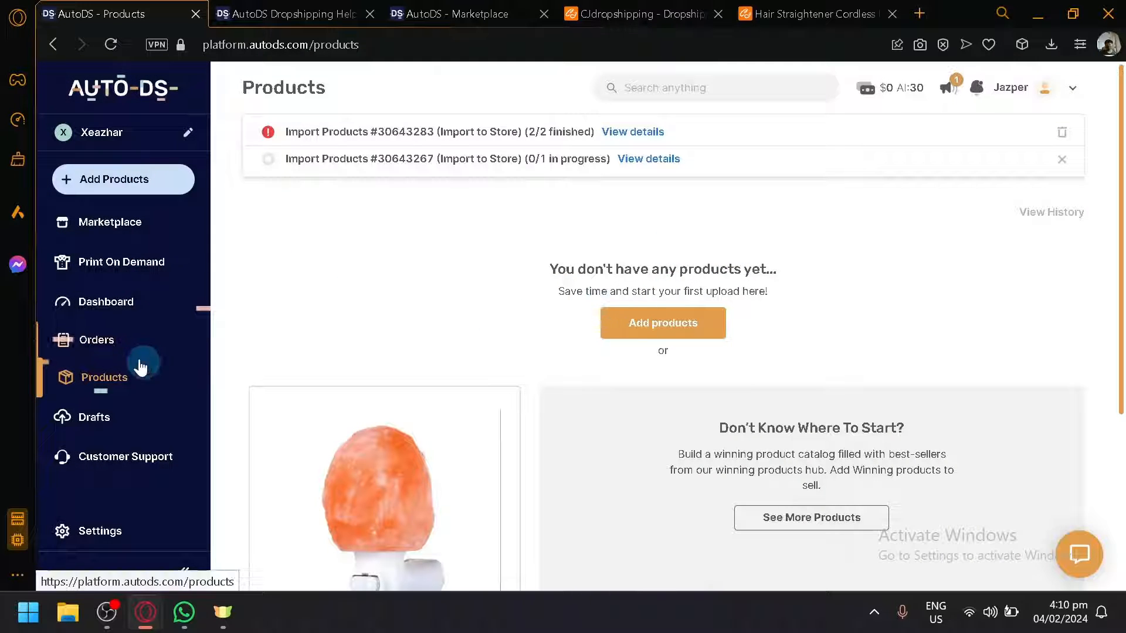
Step: Review the import statuses in the Drafts list and open the Marketplace
left_click(128, 419)
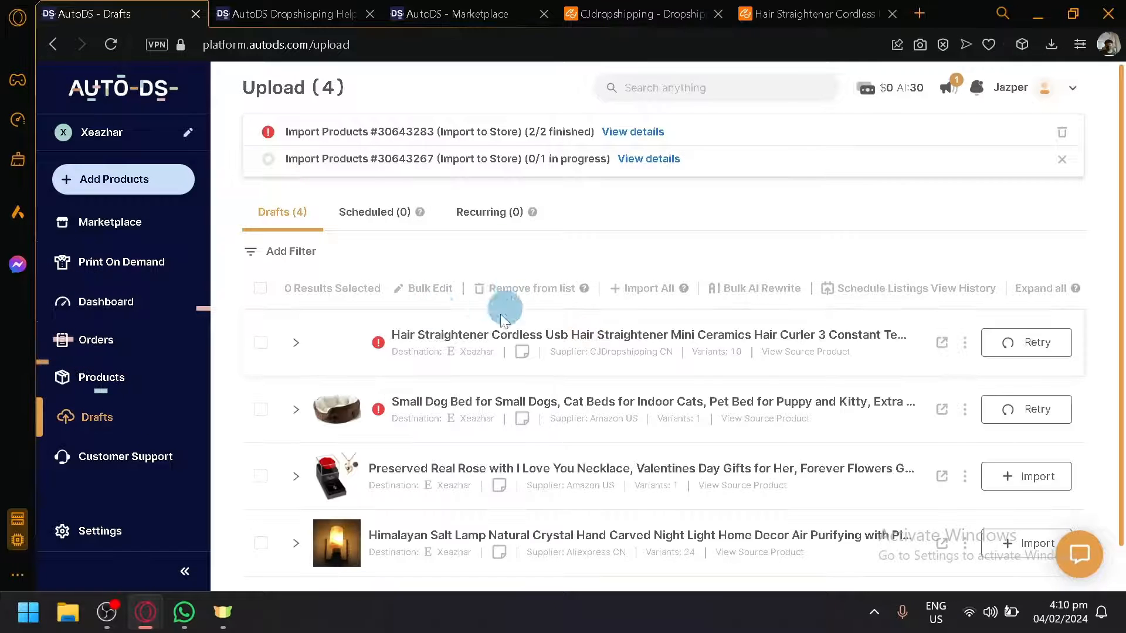
scroll(505, 305, "down", 1)
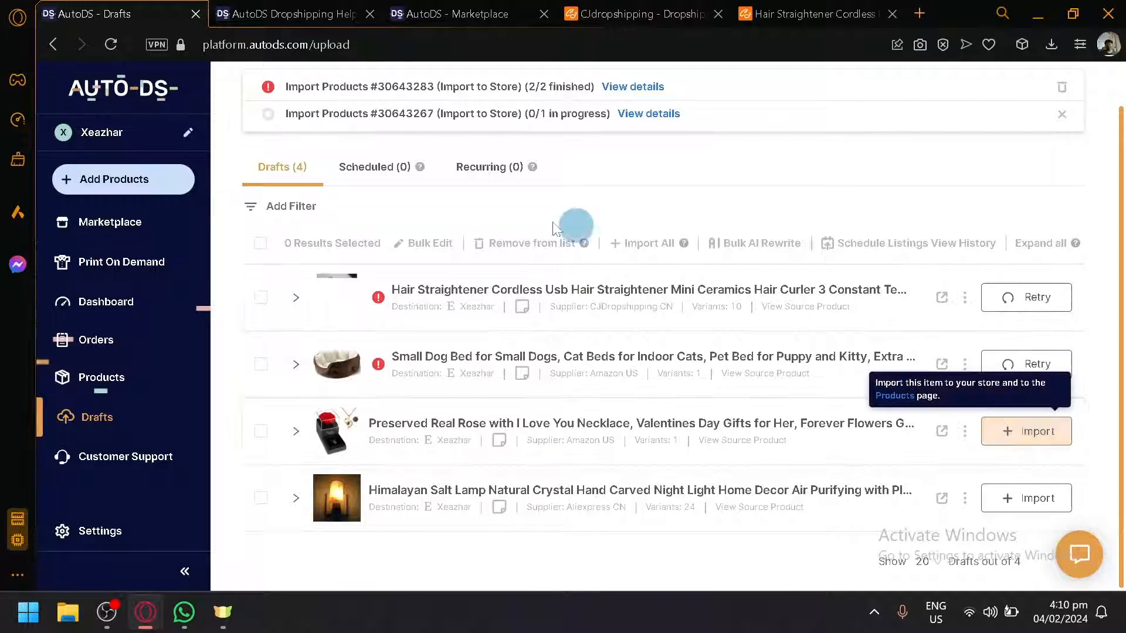
scroll(111, 248, "up", 1)
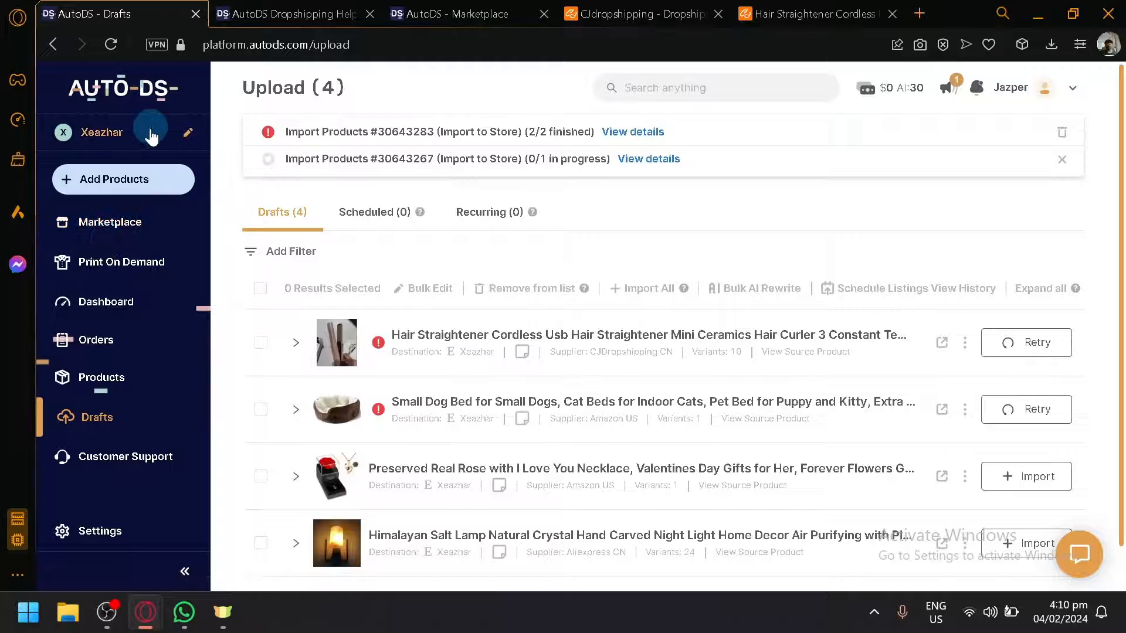
left_click(146, 230)
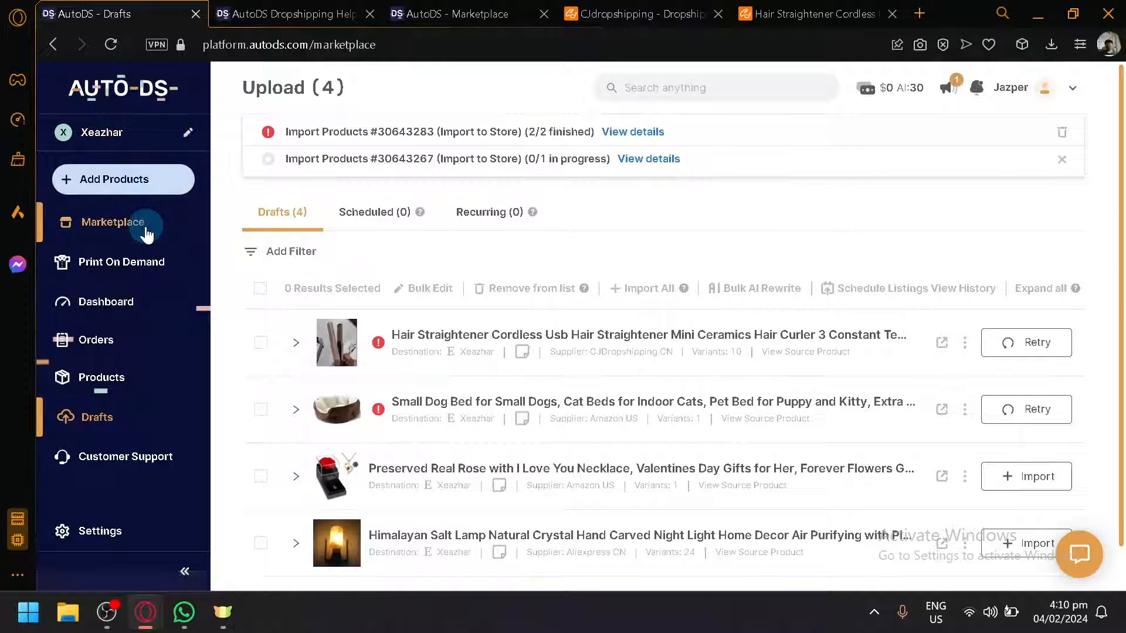
Step: Scroll through the Marketplace page to browse the Best Sellers products
scroll(143, 392, "down", 1)
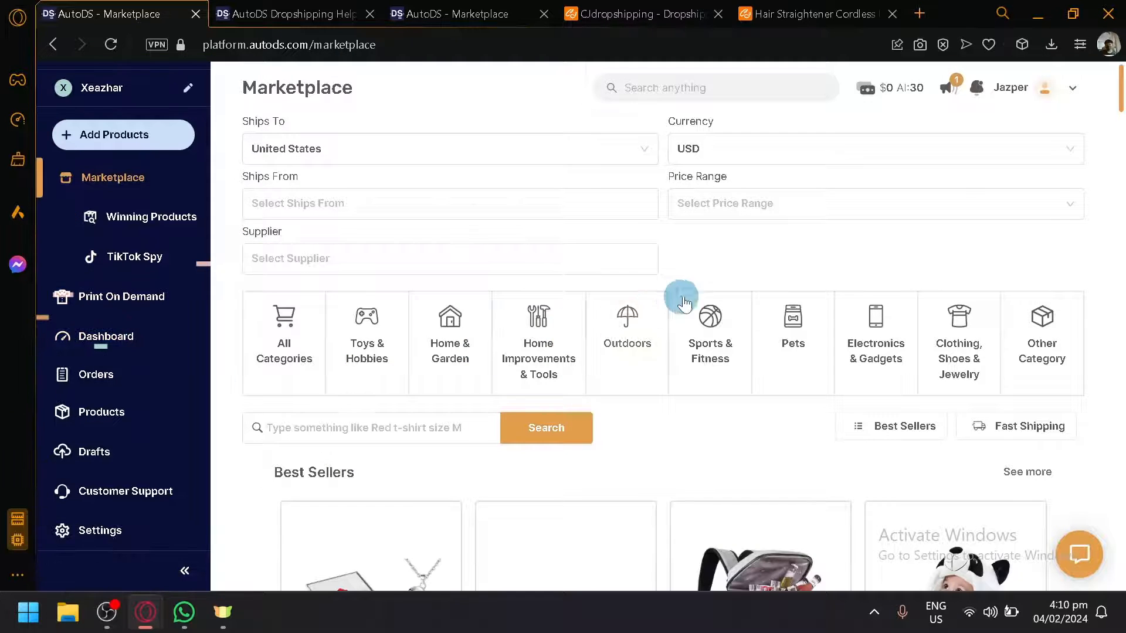
scroll(679, 297, "down", 5)
scroll(923, 184, "down", 7)
scroll(76, 221, "up", 1)
scroll(478, 209, "up", 7)
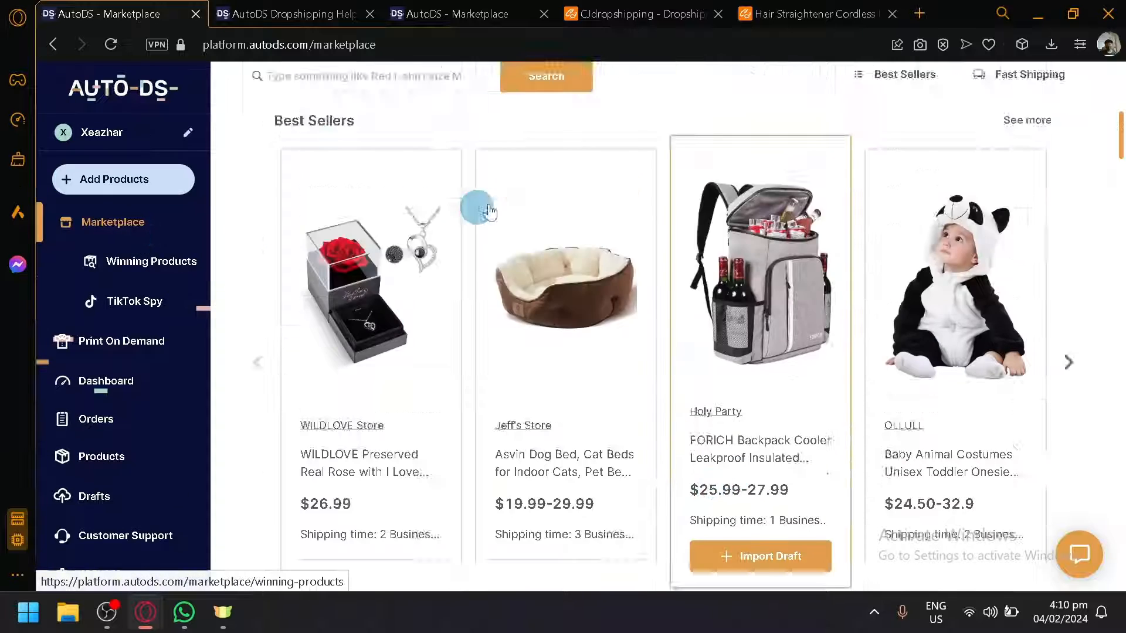
Step: Open the AutoDS browser extension on the CJdropshipping hair straightener page, browse its supplier list, and return to the Marketplace tab
left_click(868, 8)
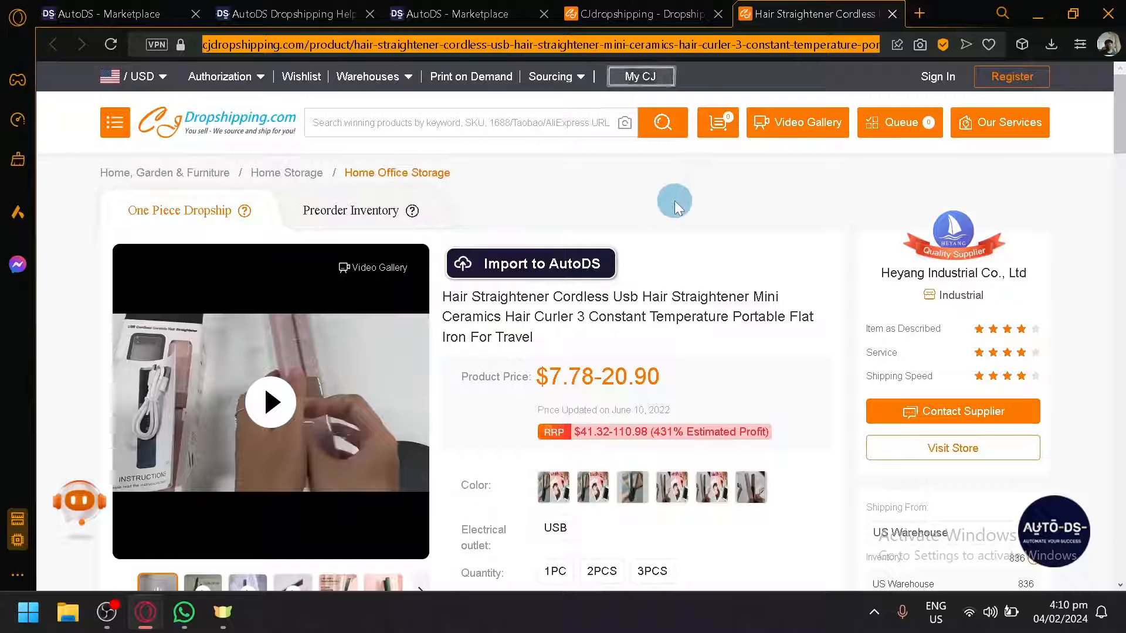
left_click(1026, 45)
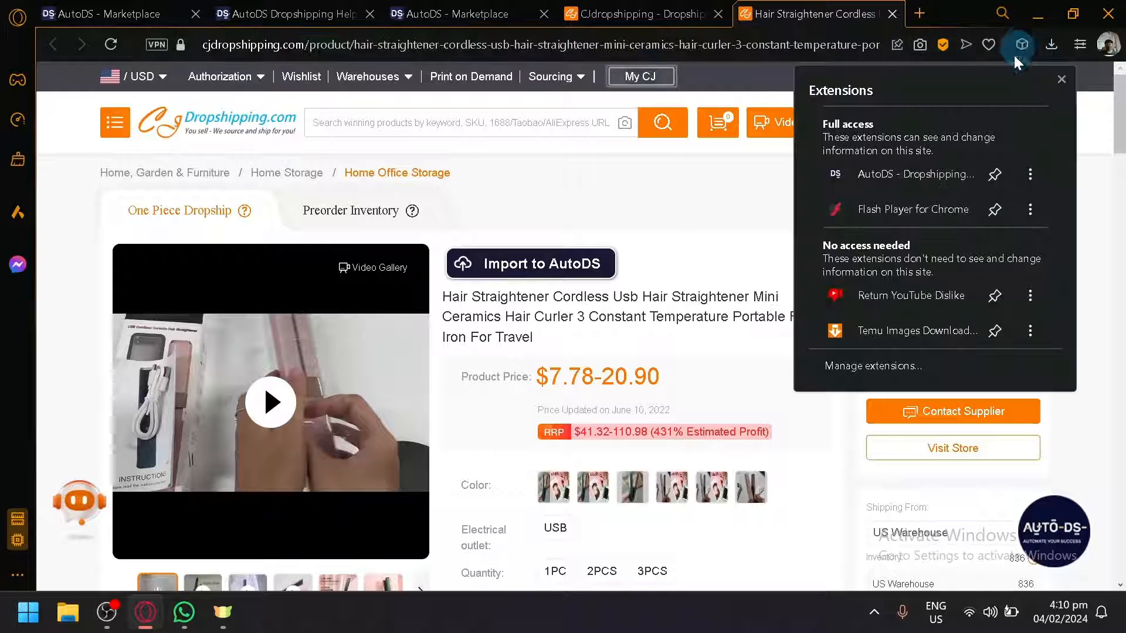
left_click(937, 169)
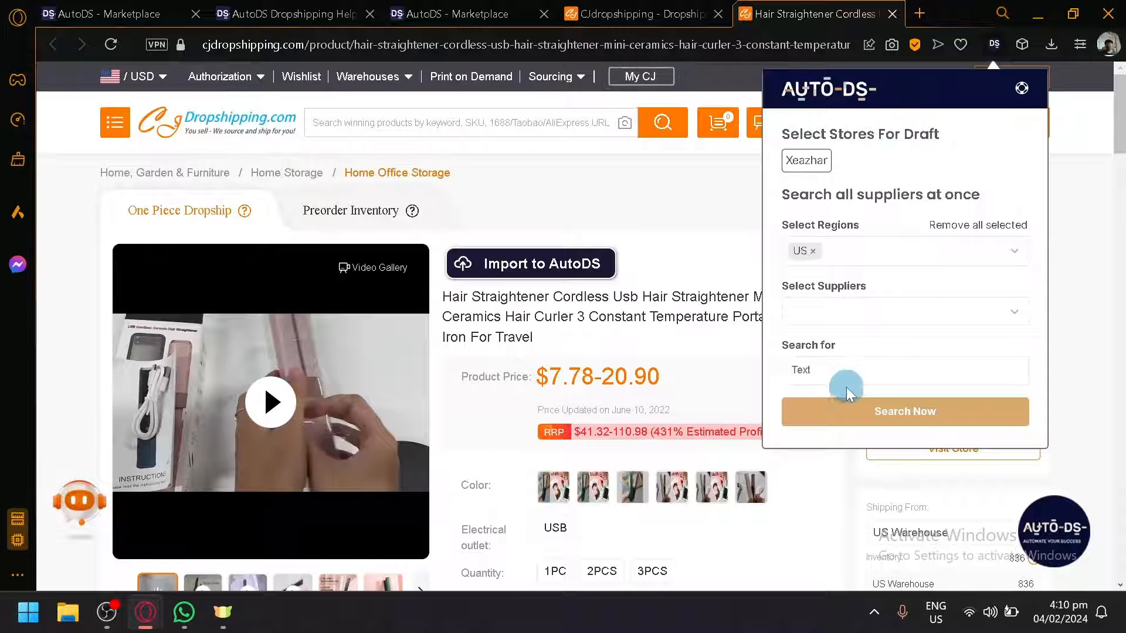
left_click(867, 311)
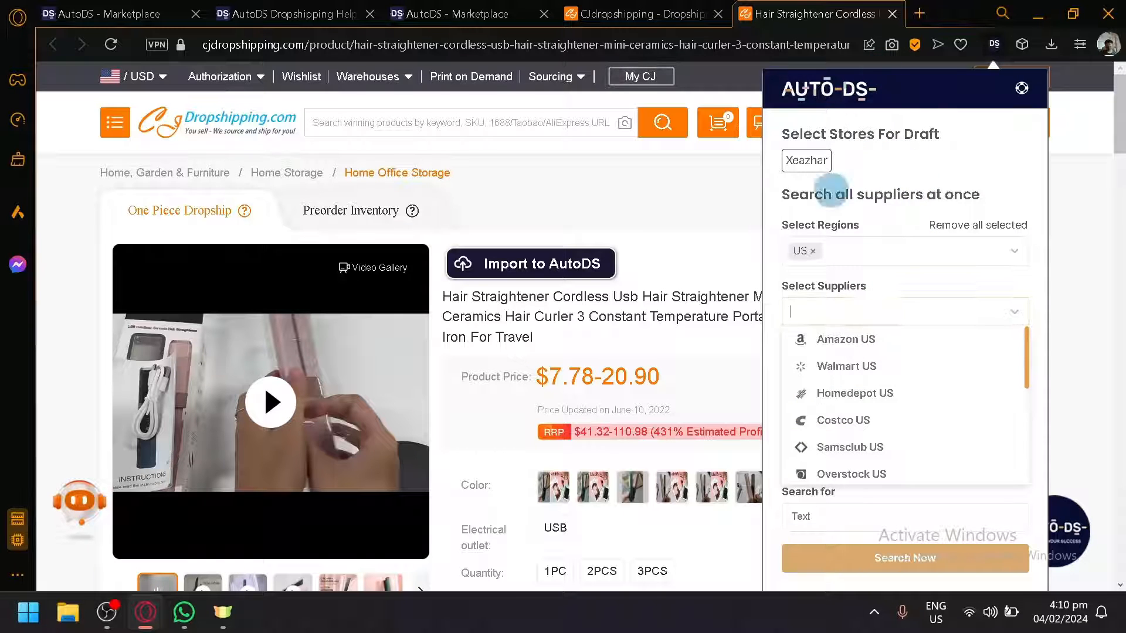
scroll(868, 387, "down", 5)
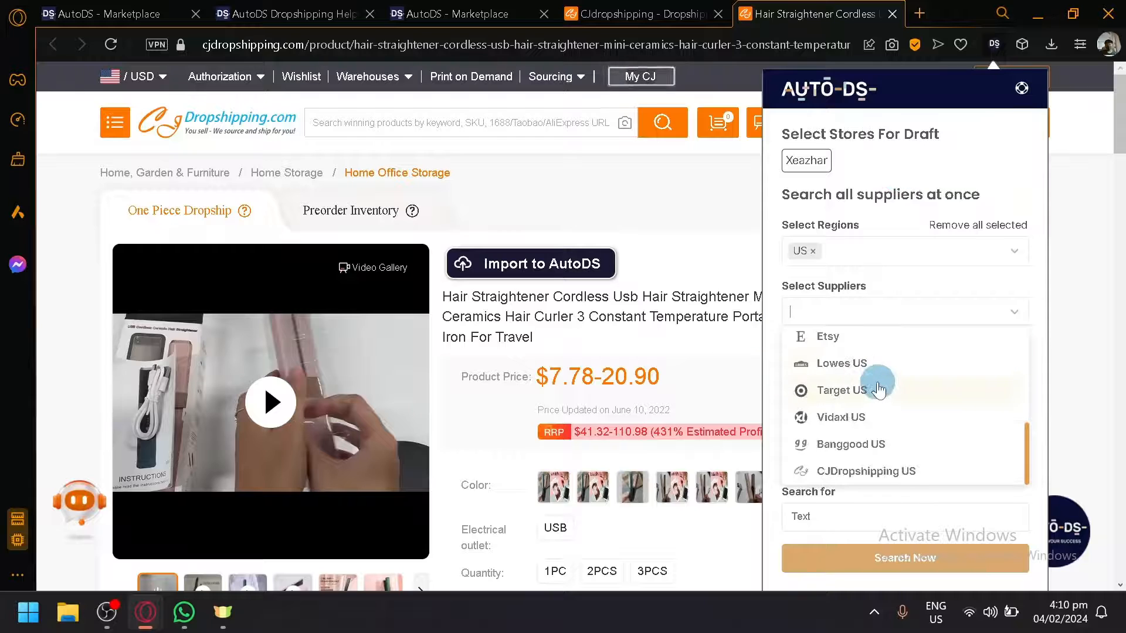
scroll(930, 431, "up", 5)
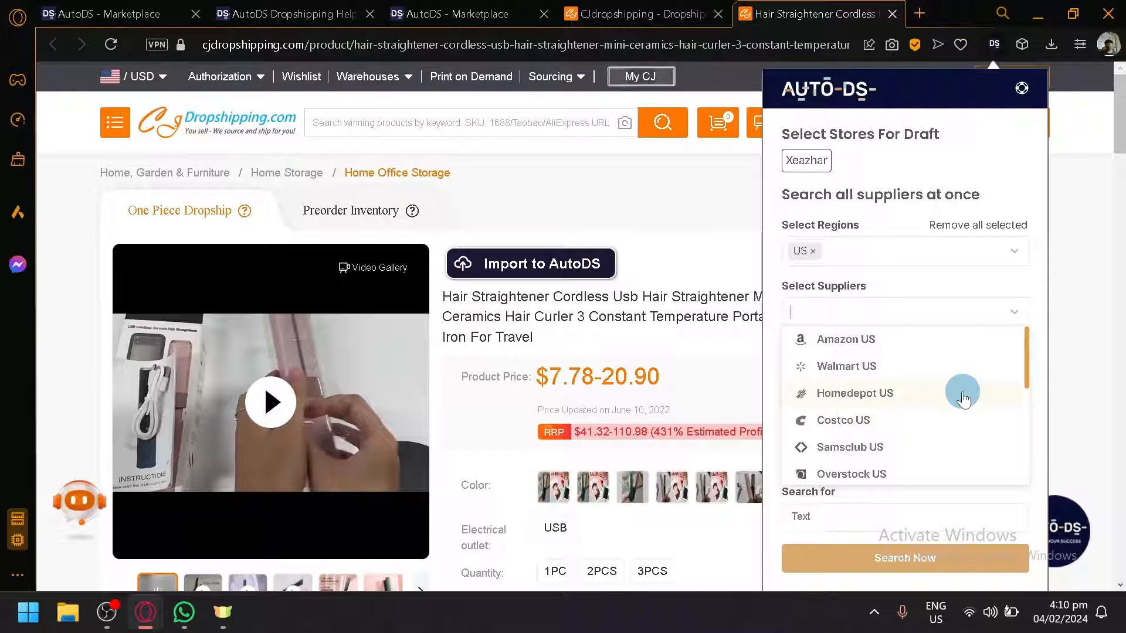
left_click(94, 13)
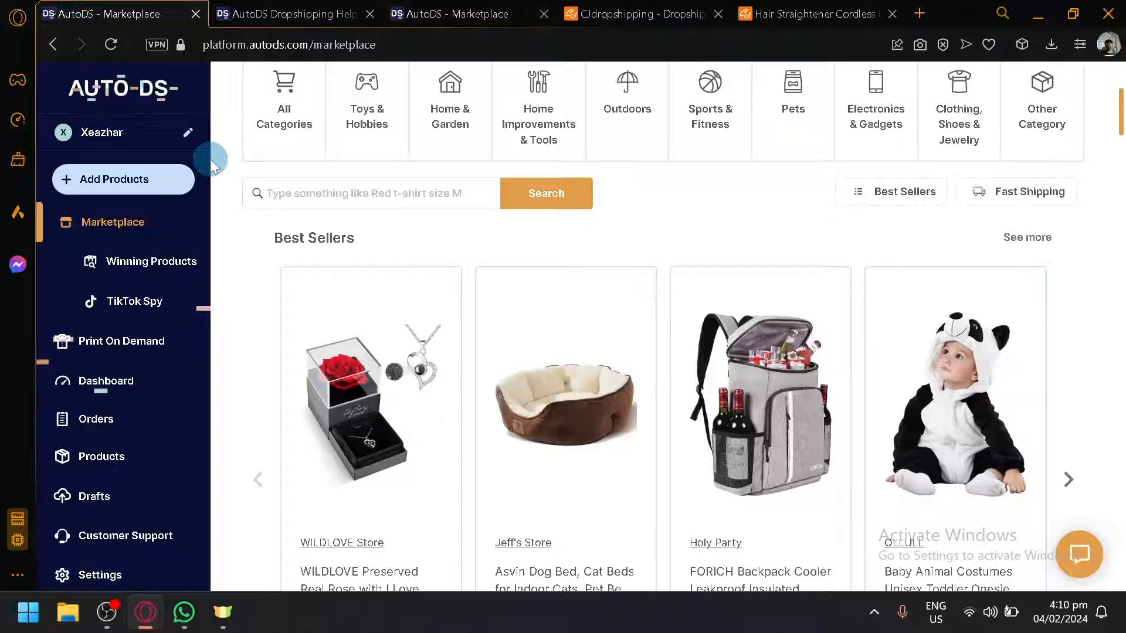